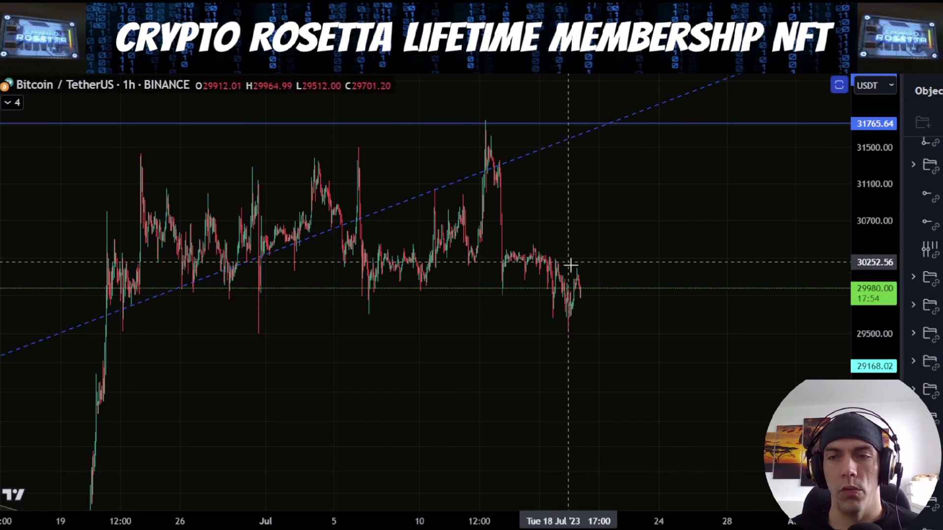
Show the hidden drawing group with the five-wave decline count and its price target zones on the Bitcoin chart.
left_click(940, 361)
scroll(597, 345, "up", 5)
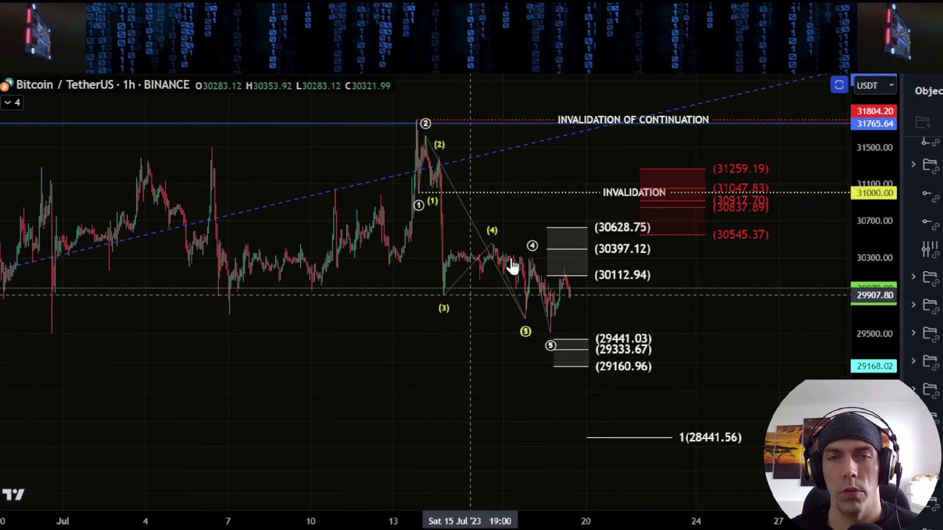
left_click(553, 347)
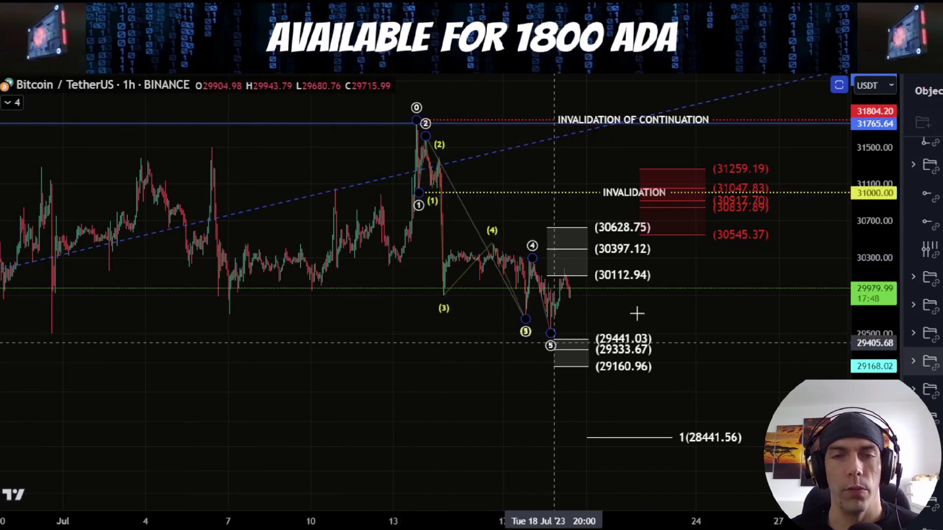
left_click(577, 345)
scroll(655, 329, "up", 3)
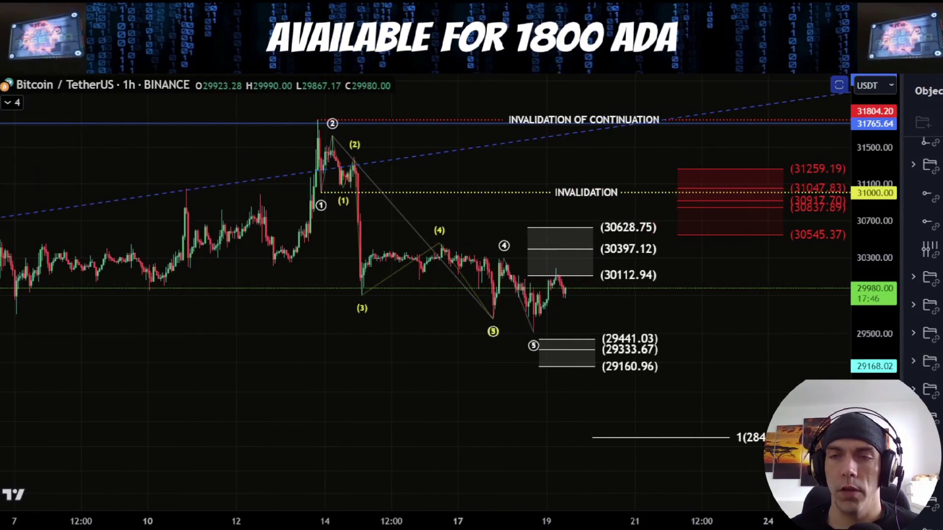
left_click_drag(874, 396, 874, 309)
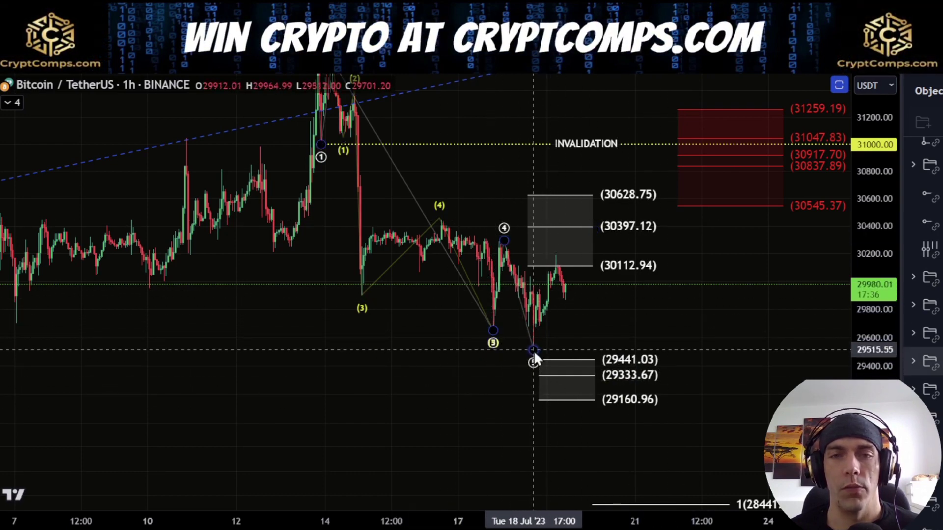
left_click_drag(878, 270, 875, 334)
scroll(754, 311, "down", 3)
left_click_drag(751, 311, 630, 361)
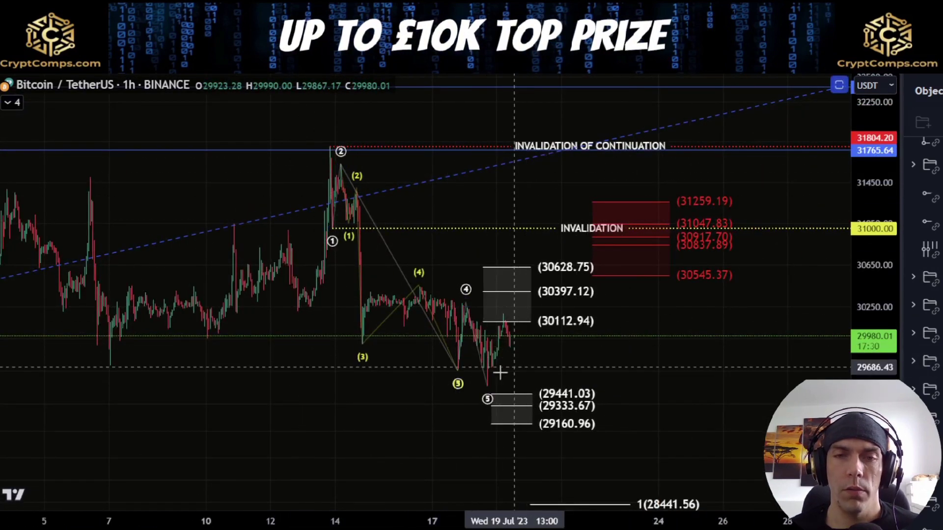
Sketch a brush arrow from the wave 5 low through a small rise and dip up to the red resistance zone, and undo it.
mouse_move(488, 382)
left_mouse_down()
mouse_move(552, 357)
mouse_move(607, 251)
left_mouse_up()
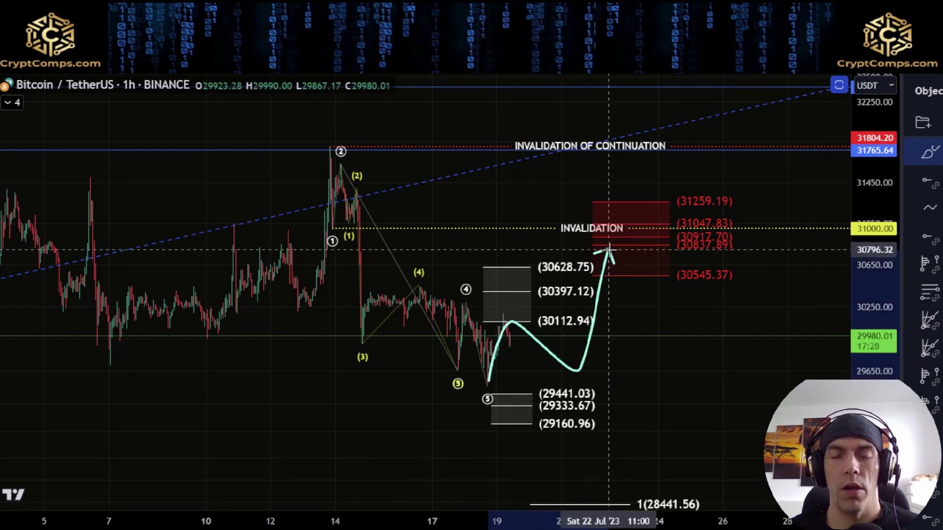
key("ctrl+z")
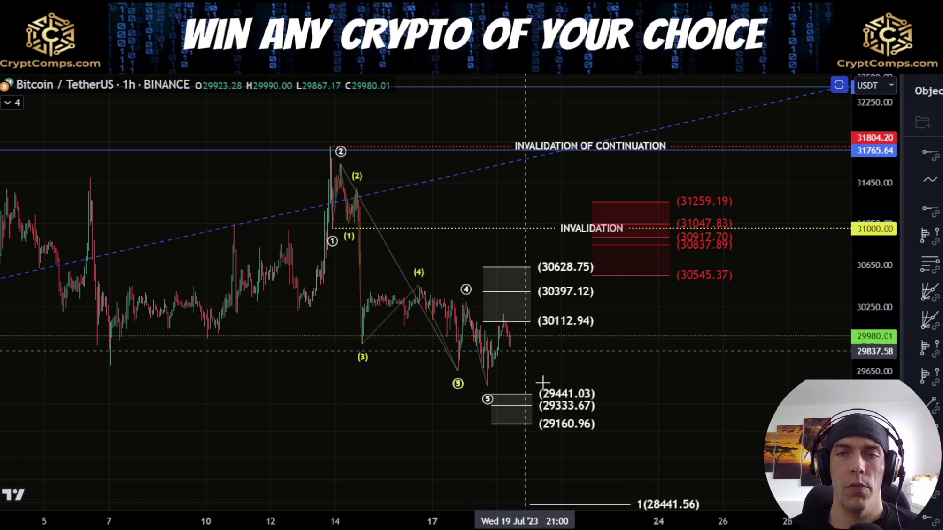
mouse_move(732, 190)
left_mouse_down()
mouse_move(583, 185)
mouse_move(608, 280)
mouse_move(743, 288)
mouse_move(747, 204)
mouse_move(731, 186)
left_mouse_up()
key("ctrl+z")
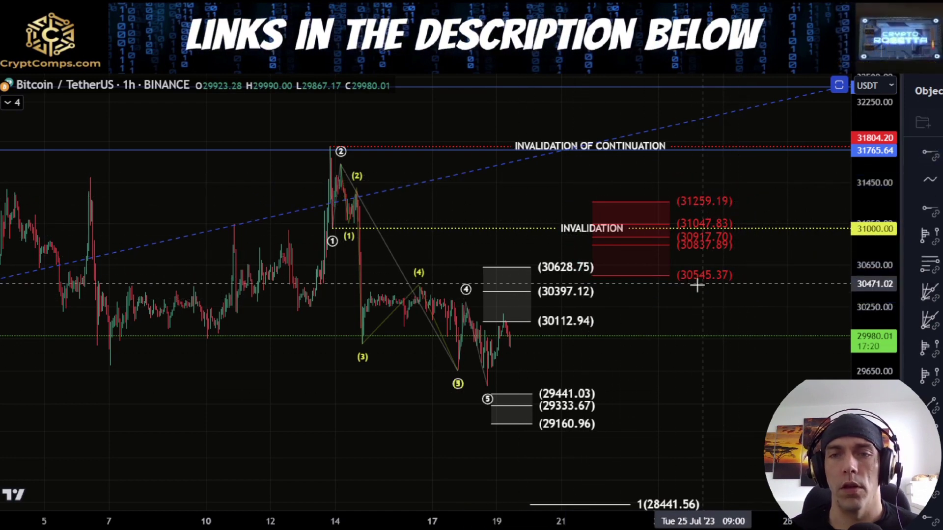
key("ctrl+z")
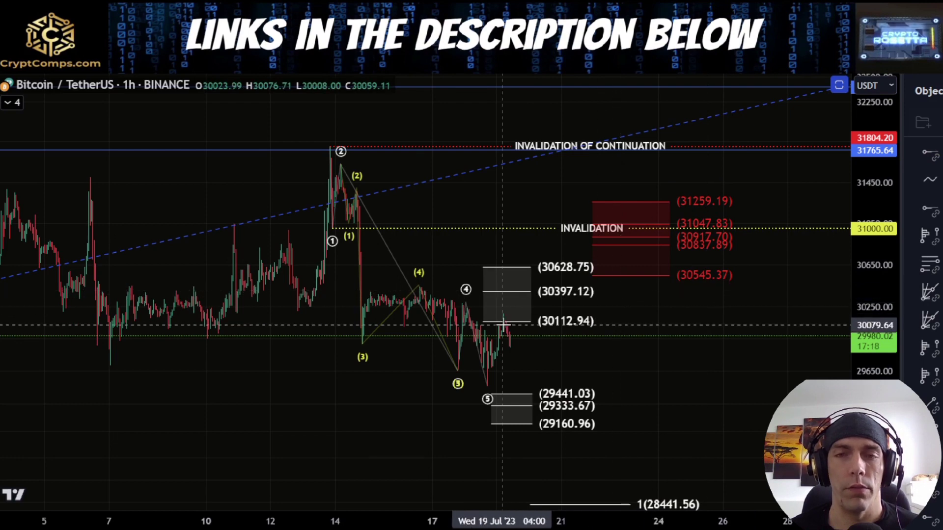
Sketch brush arrows from the wave 5 low up into the red zone and from there down to the 28441.56 target.
mouse_move(481, 393)
left_mouse_down()
mouse_move(510, 324)
mouse_move(552, 310)
mouse_move(608, 236)
left_mouse_up()
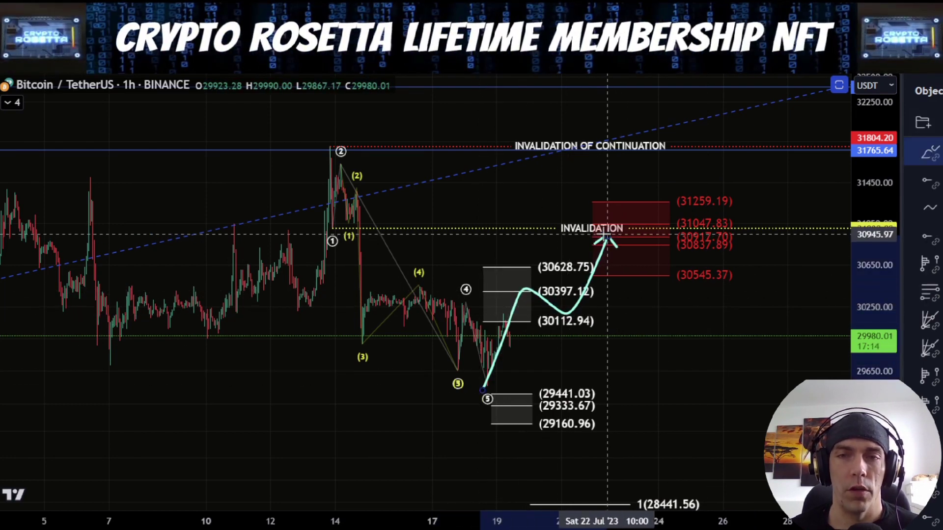
left_click_drag(607, 237, 696, 403)
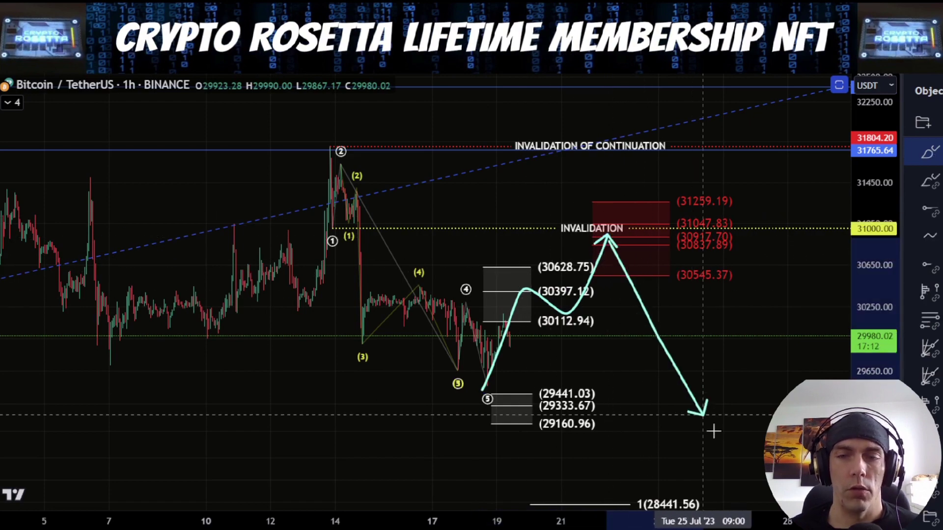
left_click_drag(748, 424, 667, 194)
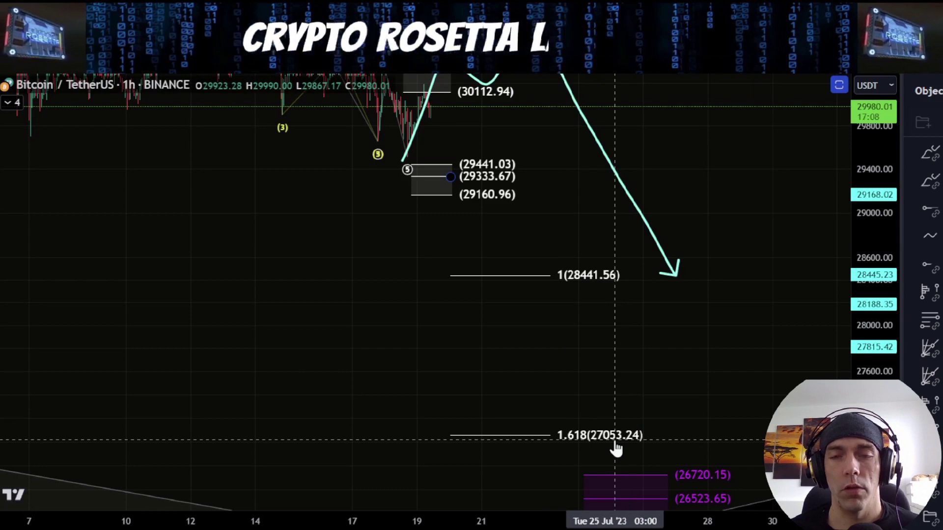
left_click_drag(879, 291, 873, 422)
scroll(801, 347, "down", 4)
left_click_drag(717, 342, 625, 367)
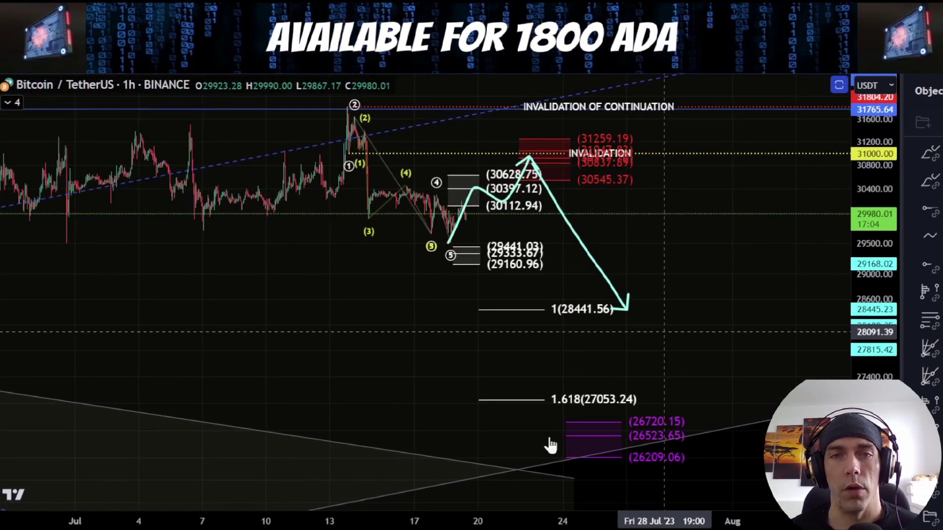
Sketch a path from the July peak to the 27053.24 target and a circle around the purple price zone, and undo both.
mouse_move(349, 110)
left_mouse_down()
mouse_move(452, 261)
mouse_move(532, 151)
mouse_move(630, 401)
left_mouse_up()
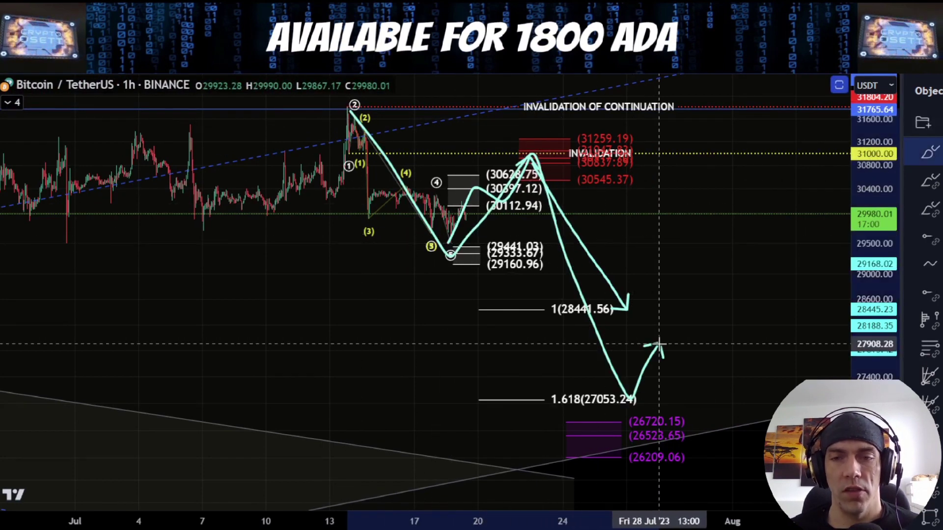
key("ctrl+z")
key("ctrl+z")
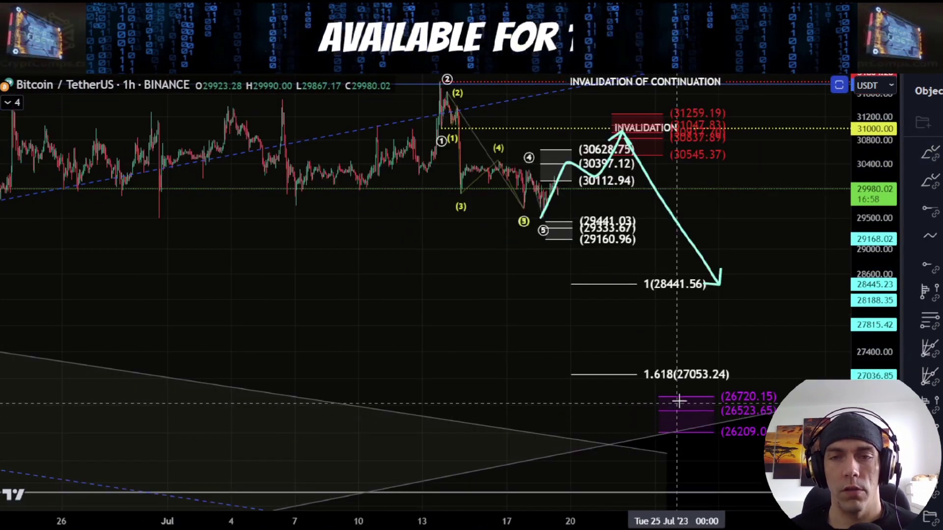
mouse_move(731, 378)
left_mouse_down()
mouse_move(677, 381)
mouse_move(768, 469)
mouse_move(697, 367)
left_mouse_up()
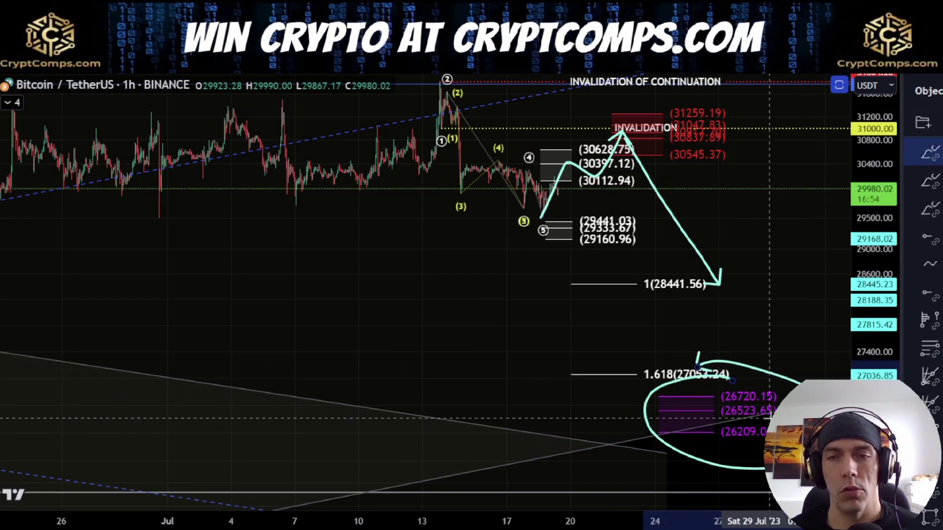
key("ctrl+z")
Undo the two remaining brush arrows showing the rise to the red zone and the drop to 28441.56.
left_click_drag(724, 245, 715, 310)
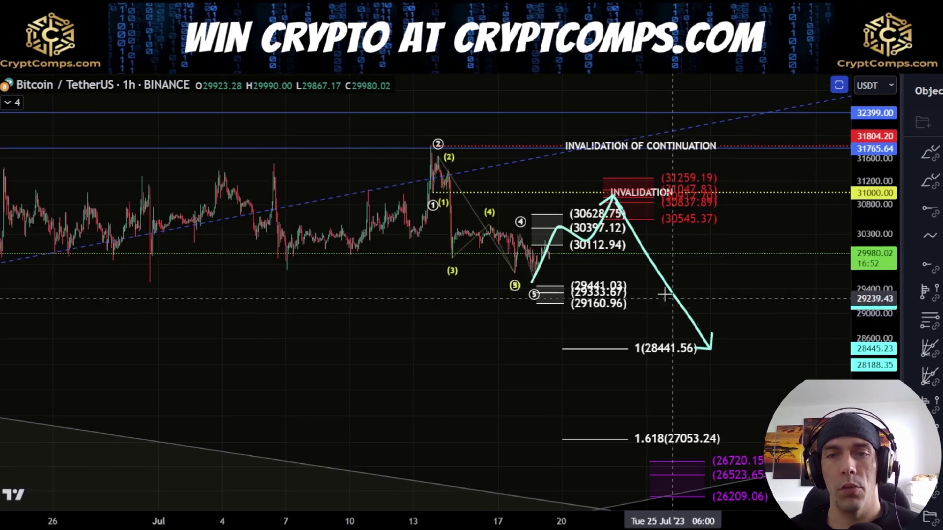
key("ctrl+z")
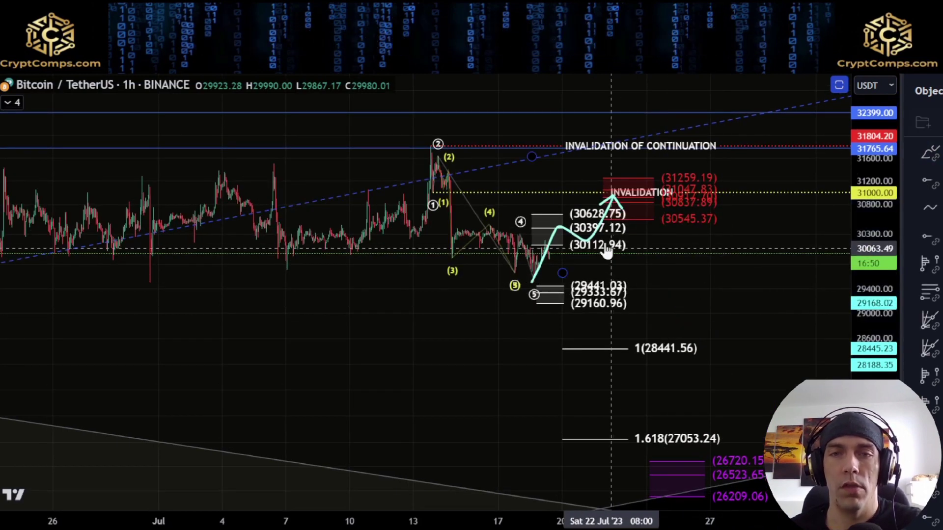
key("ctrl+z")
Remove the yellow dotted INVALIDATION line at 31000 from the five-wave count.
left_click_drag(711, 310, 654, 327)
left_click_drag(855, 311, 854, 153)
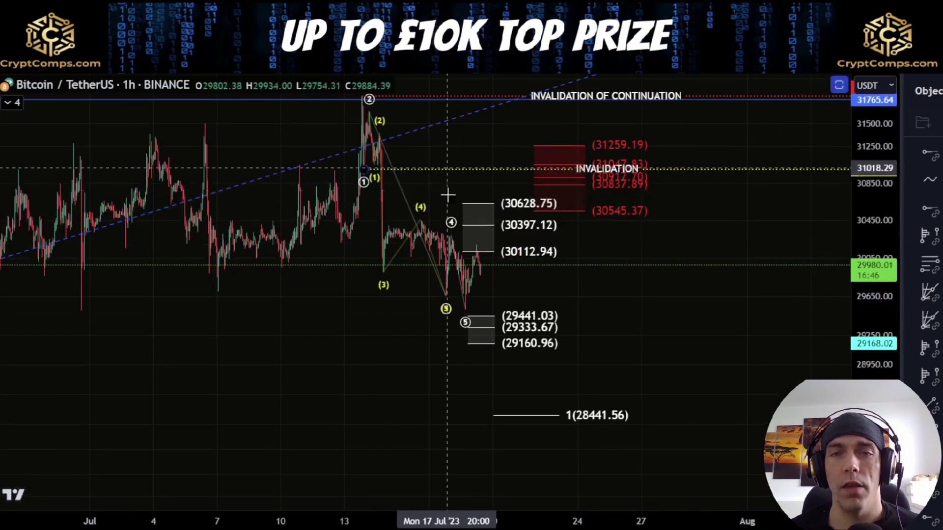
left_click_drag(643, 230, 671, 272)
left_click(709, 212)
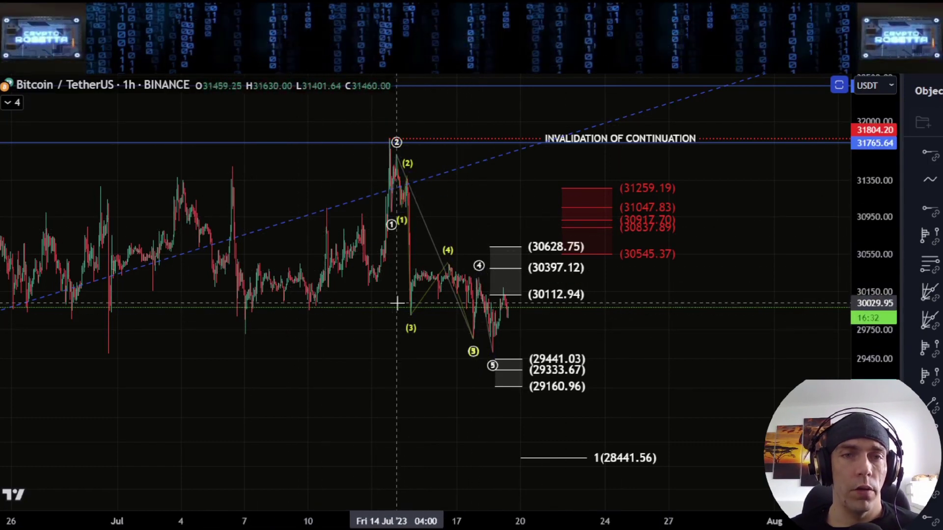
Hide the five-wave count group and show the yellow (A)-(B)-(C) group with its Fibonacci target levels.
left_click_drag(444, 332, 473, 318)
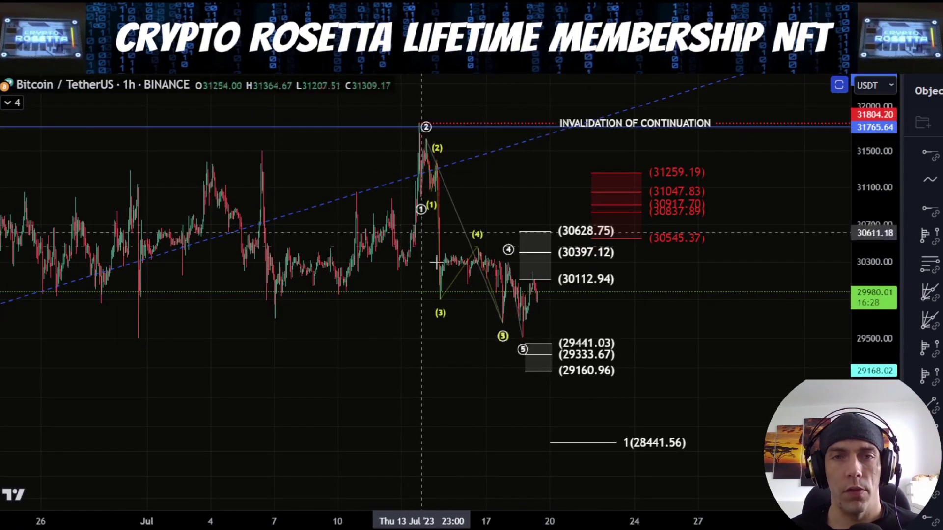
left_click_drag(490, 344, 556, 352)
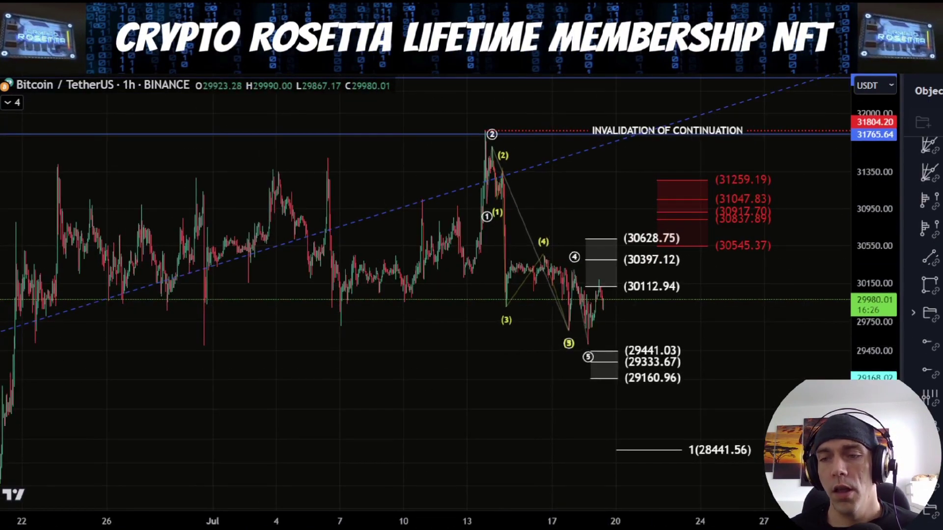
scroll(929, 368, "down", 1)
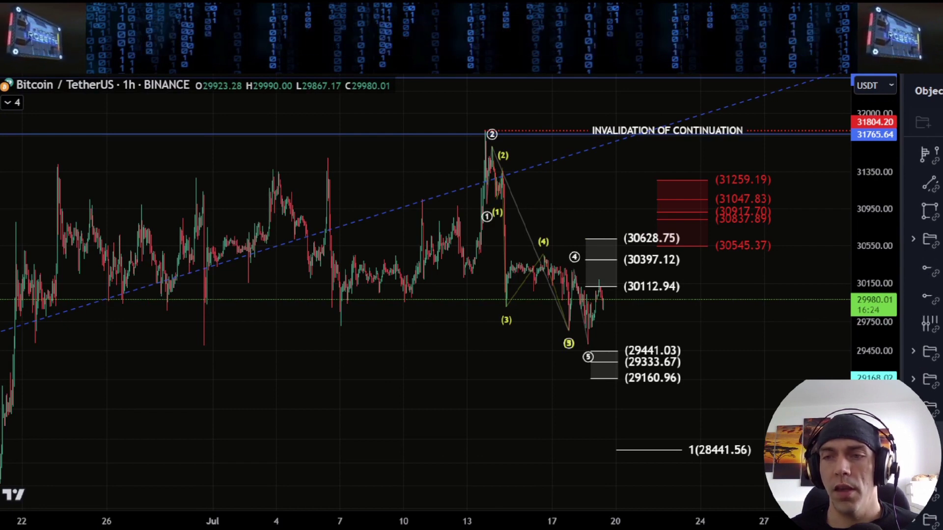
left_click(940, 407)
left_click(940, 379)
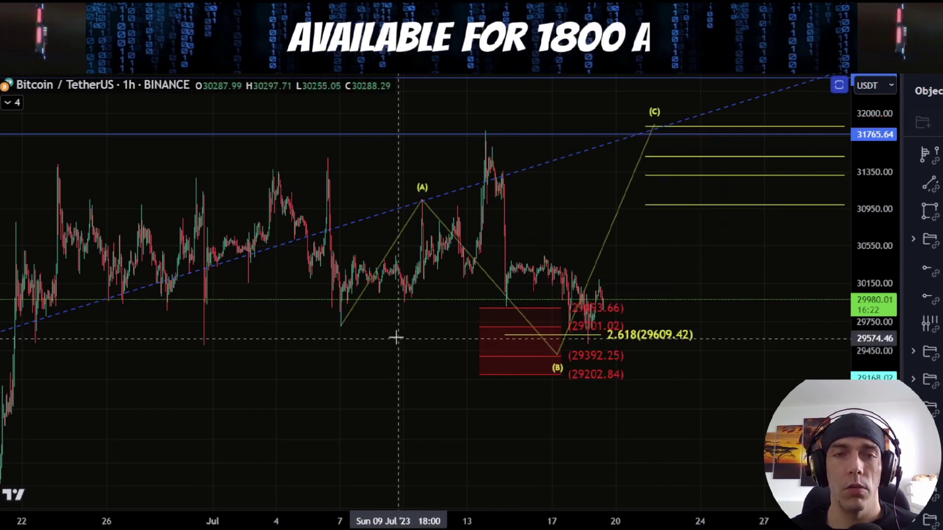
Sketch a brush path up to (A), down to the support zone, up past the 1.618 level and steeply down.
left_click(422, 200)
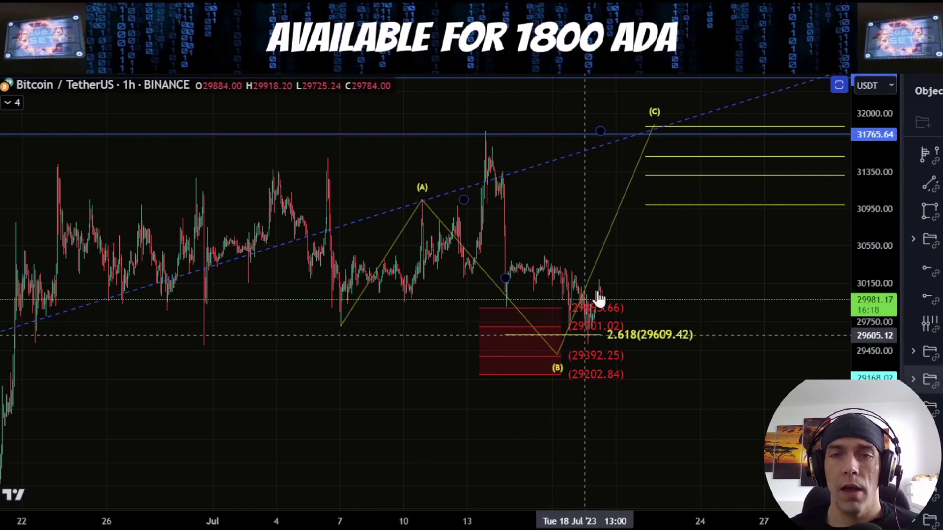
mouse_move(705, 368)
left_mouse_down()
mouse_move(596, 377)
mouse_move(593, 369)
left_mouse_up()
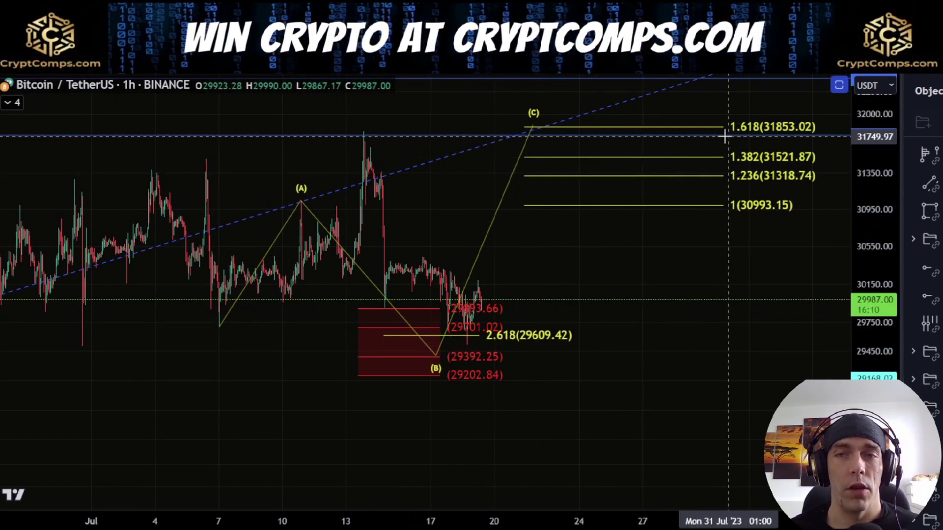
mouse_move(236, 329)
left_mouse_down()
mouse_move(307, 204)
mouse_move(447, 341)
mouse_move(542, 219)
mouse_move(593, 113)
mouse_move(788, 432)
left_mouse_up()
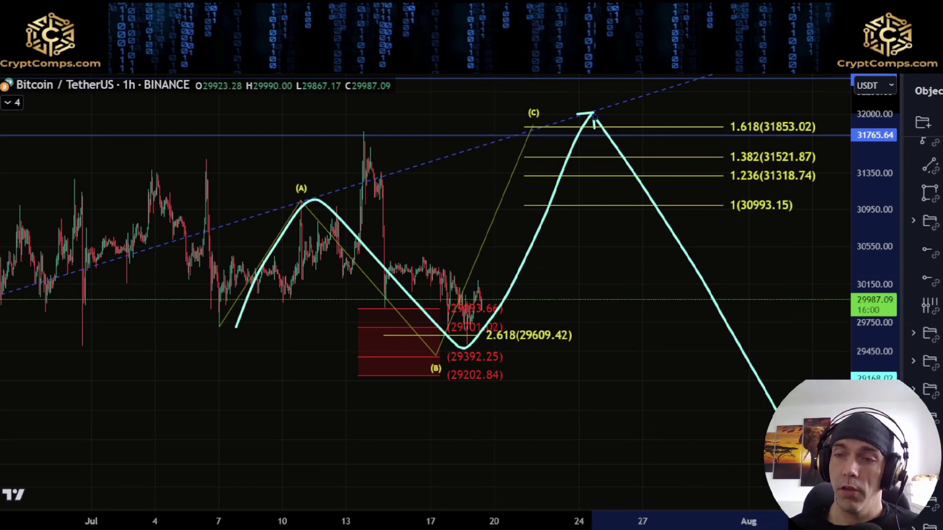
Switch to the alternative (A)-(B)-(C) count group and move the circled B point onto the blue dashed trendline.
left_click(939, 361)
left_click(940, 334)
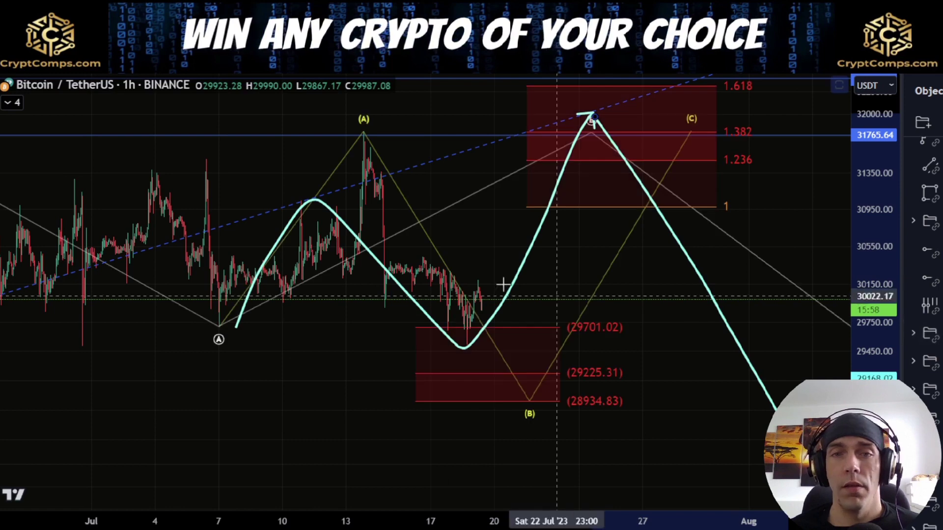
left_click(590, 135)
left_click_drag(590, 135, 548, 125)
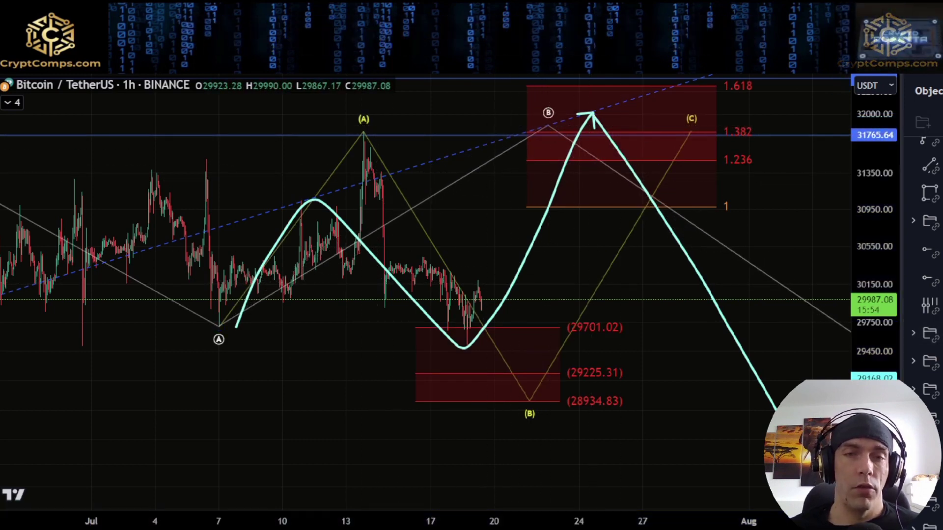
Sketch a brush path from (A) down to (B) and a loop around the red support prices, and remove both.
mouse_move(367, 132)
left_mouse_down()
mouse_move(385, 303)
mouse_move(458, 266)
mouse_move(535, 397)
left_mouse_up()
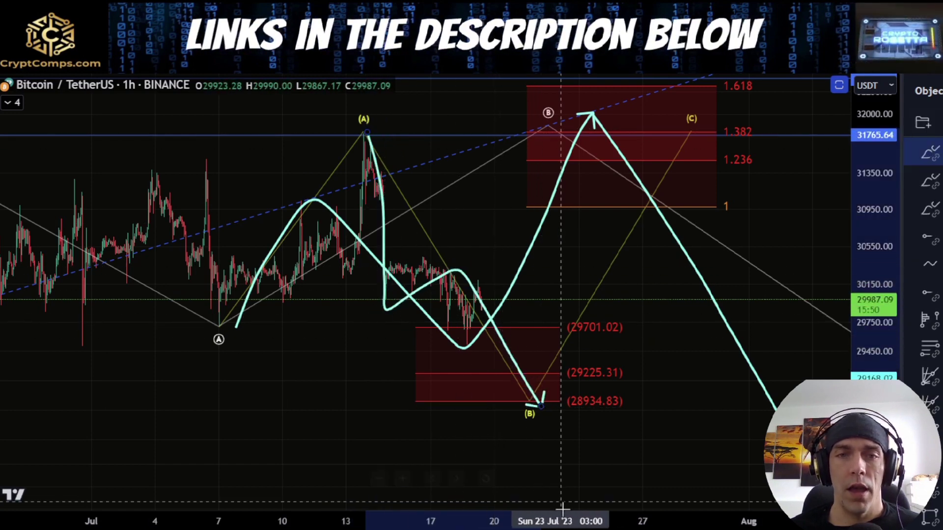
key("Delete")
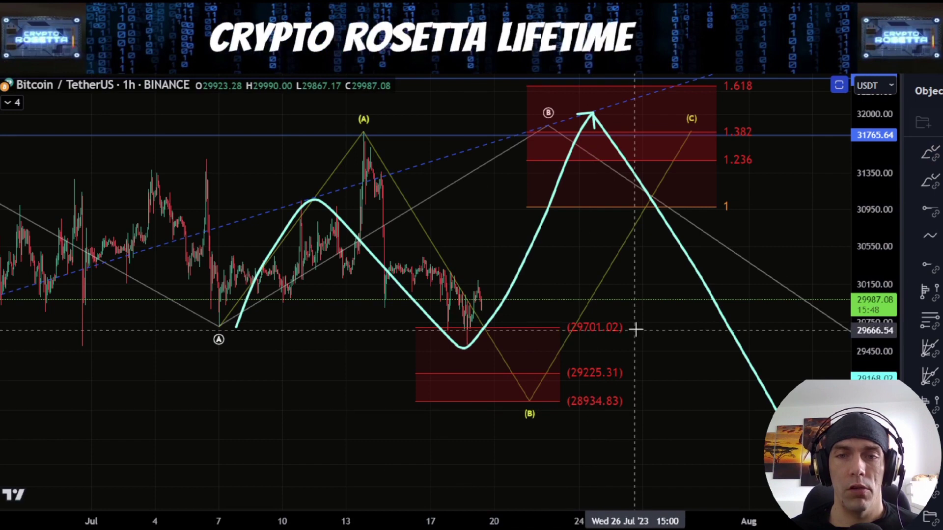
left_click_drag(631, 310, 571, 310)
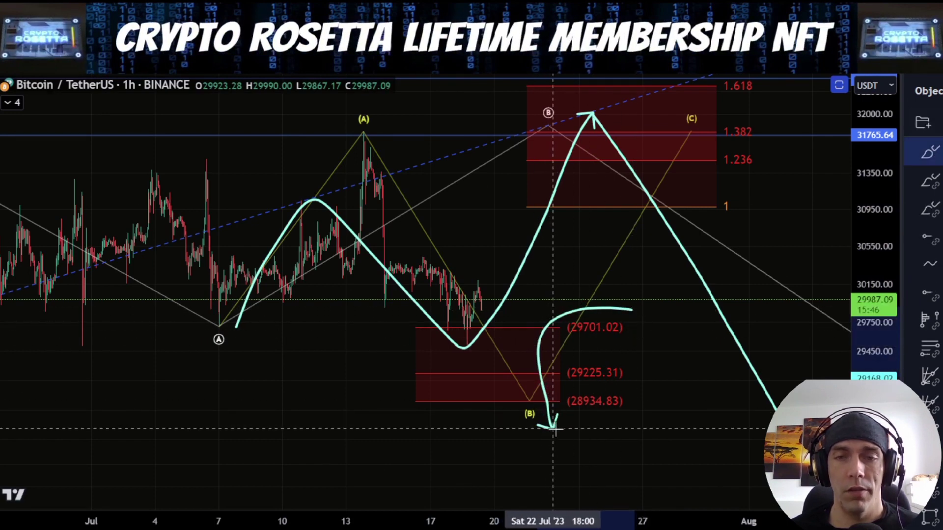
left_click_drag(553, 428, 658, 422)
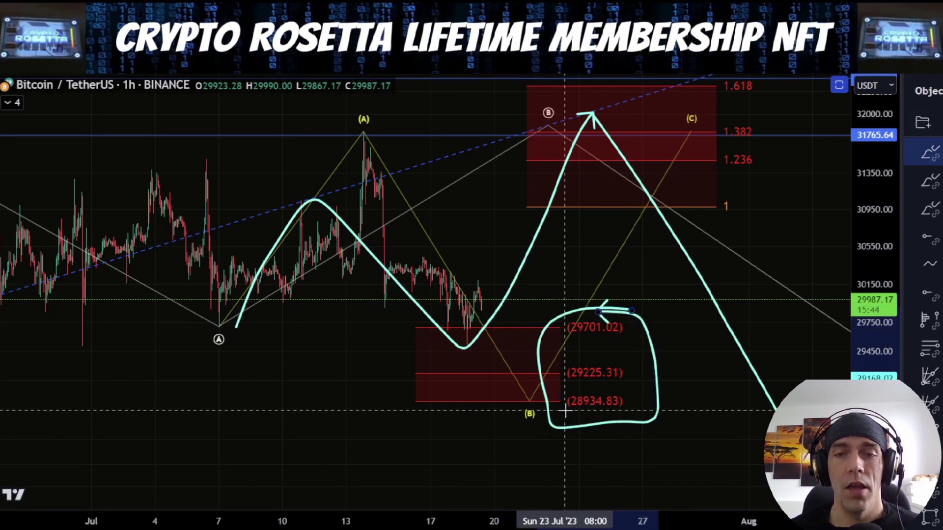
left_click_drag(565, 412, 641, 409)
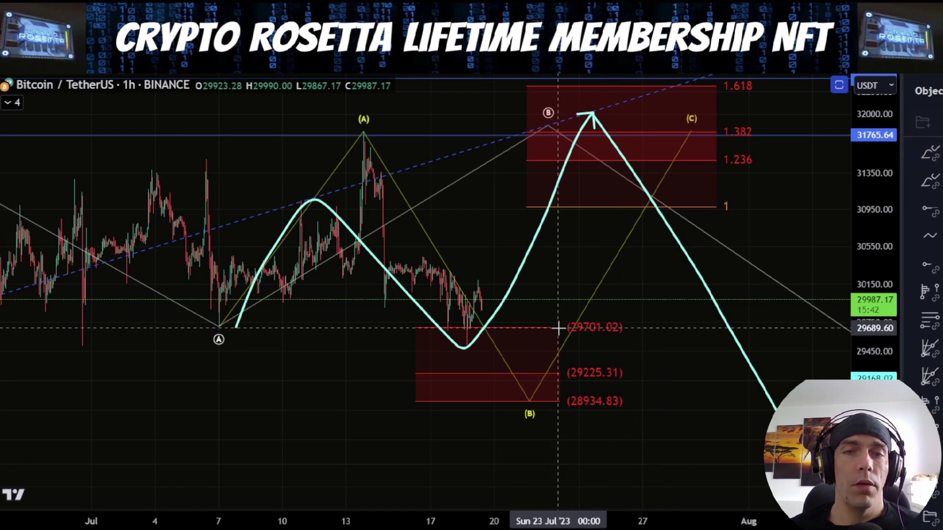
Sketch a brush path from the (A) high down, through a bounce, to about the 29225.31 support level.
mouse_move(374, 142)
left_mouse_down()
mouse_move(400, 332)
mouse_move(479, 287)
mouse_move(510, 373)
left_mouse_up()
left_click_drag(562, 377, 512, 372)
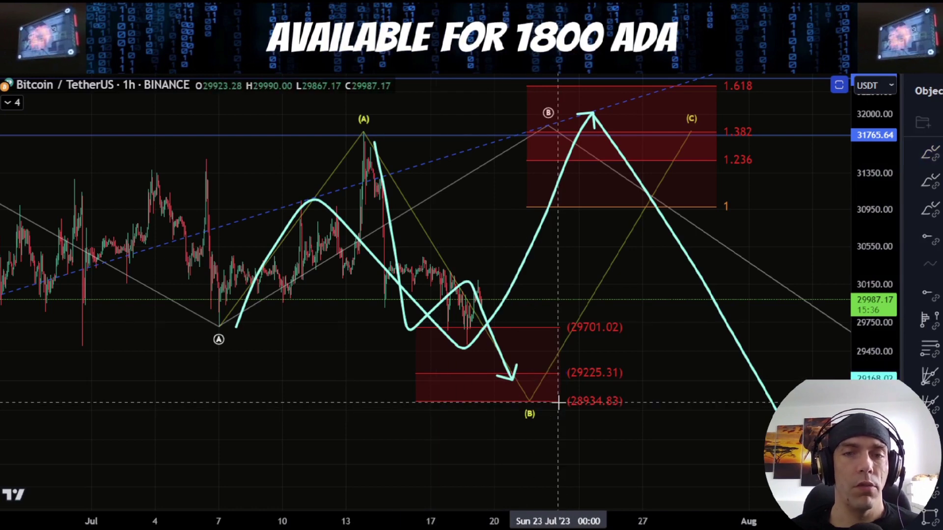
Hide the alternative (A)-(B)-(C) count group and remove all the sketched brush paths from the chart.
key("ctrl+z")
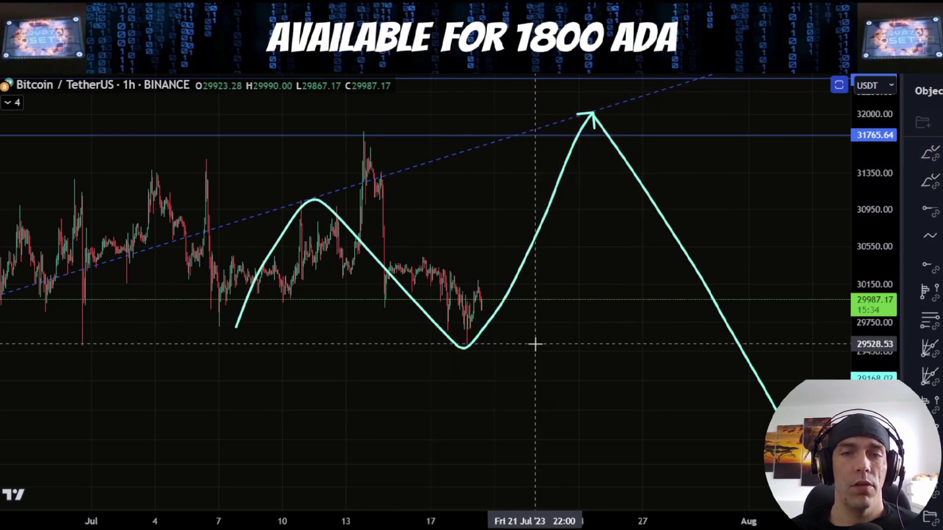
scroll(540, 345, "down", 3)
right_click(558, 324)
left_click(518, 310)
left_click(538, 310)
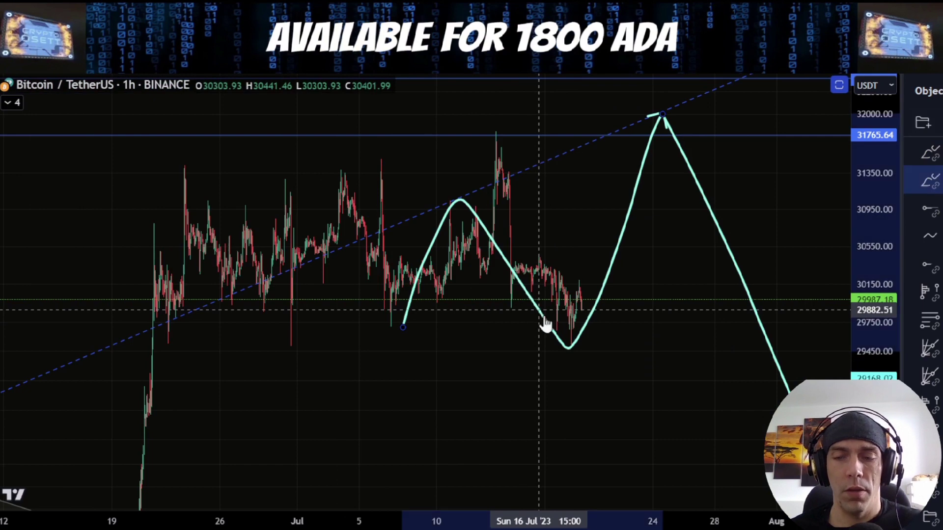
key("Delete")
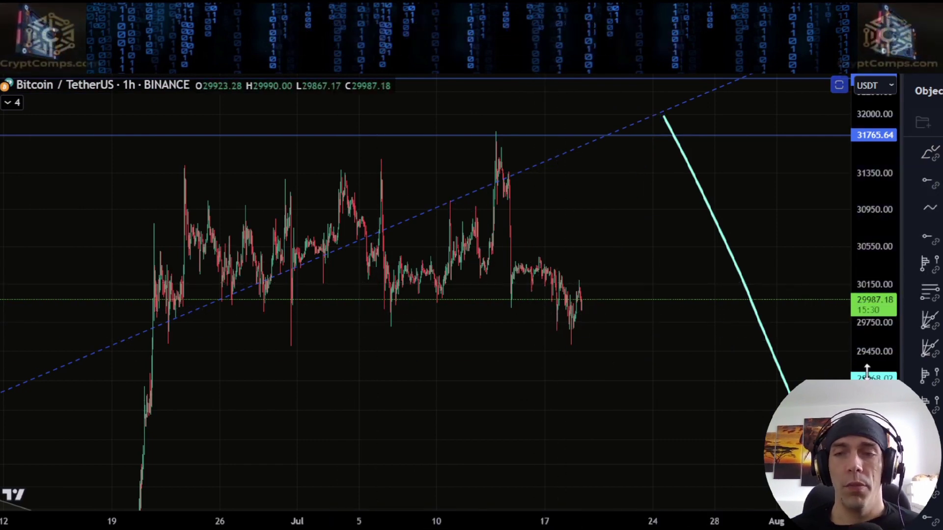
key("Delete")
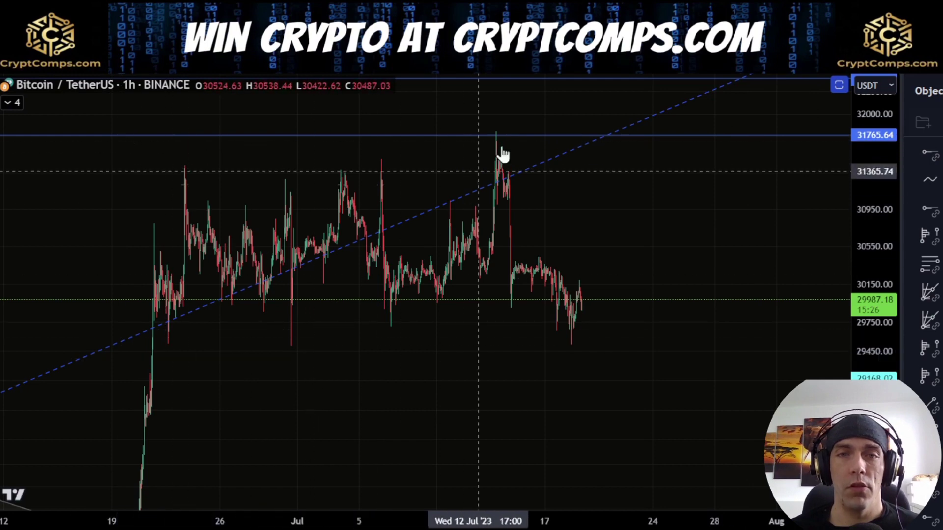
Show the circled A-B-C count group with its channel and move the circled C point onto the recent low near the channel's lower edge.
scroll(927, 334, "down", 8)
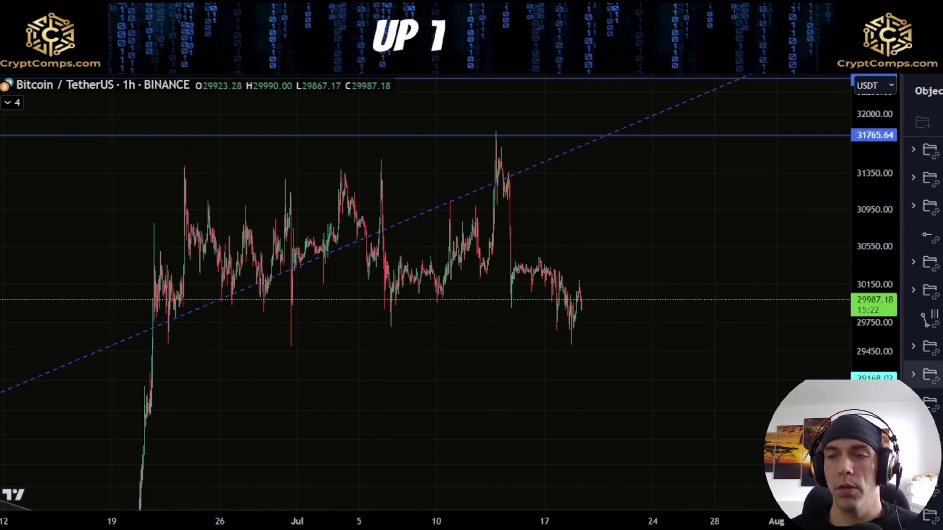
left_click(938, 346)
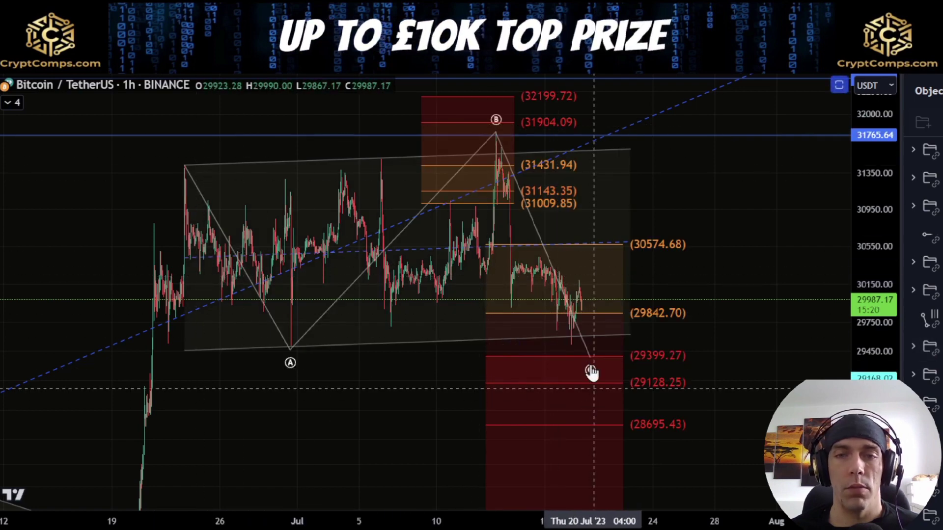
left_click(574, 339)
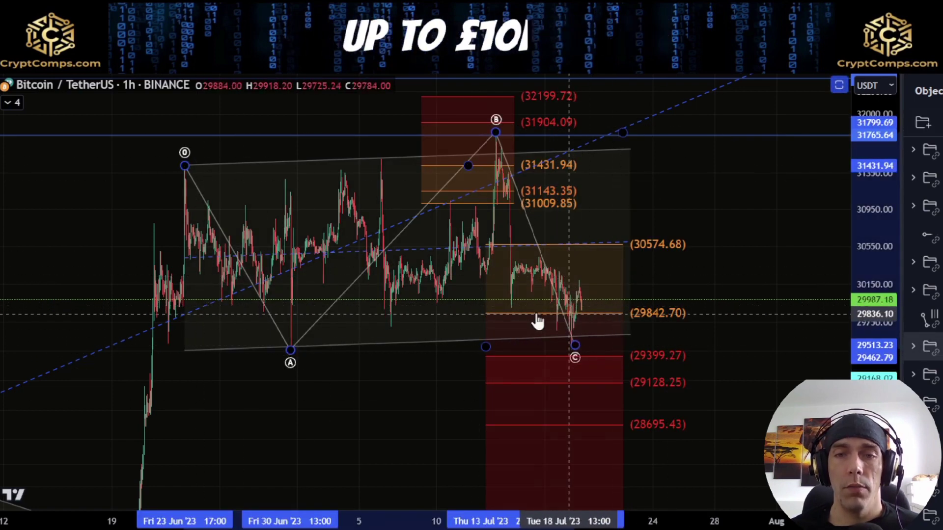
left_click(334, 364)
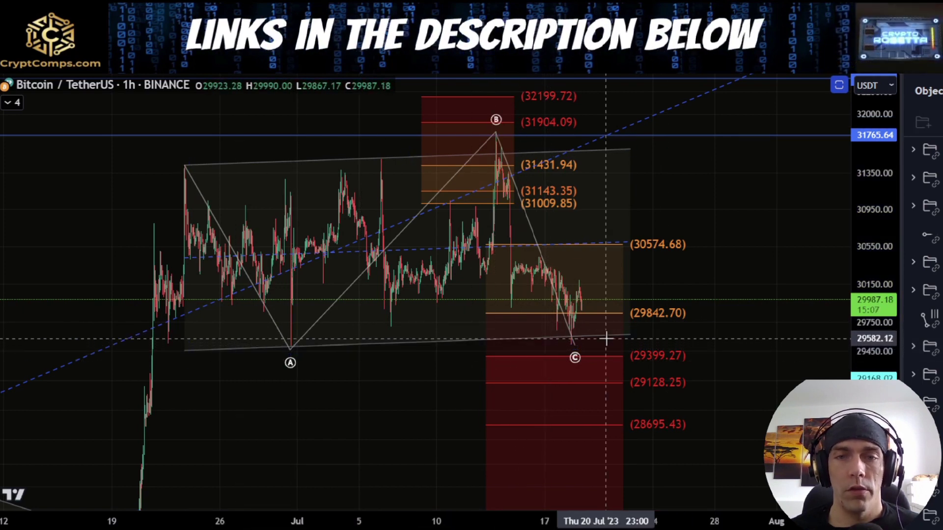
left_click(575, 347)
left_click_drag(579, 344, 575, 346)
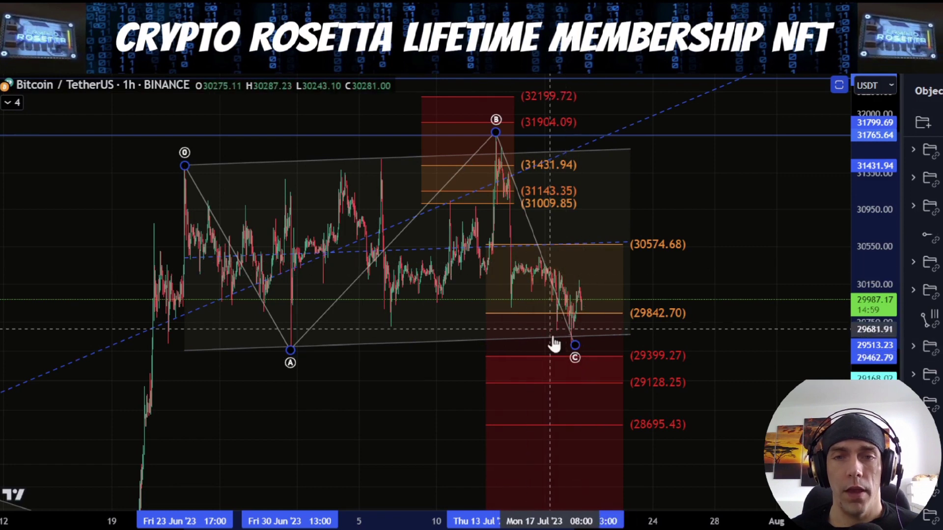
left_click(581, 339)
Sketch a brush path from circled C up, through a small pullback, to just above the 30574.68 level, and remove it.
scroll(570, 344, "up", 3)
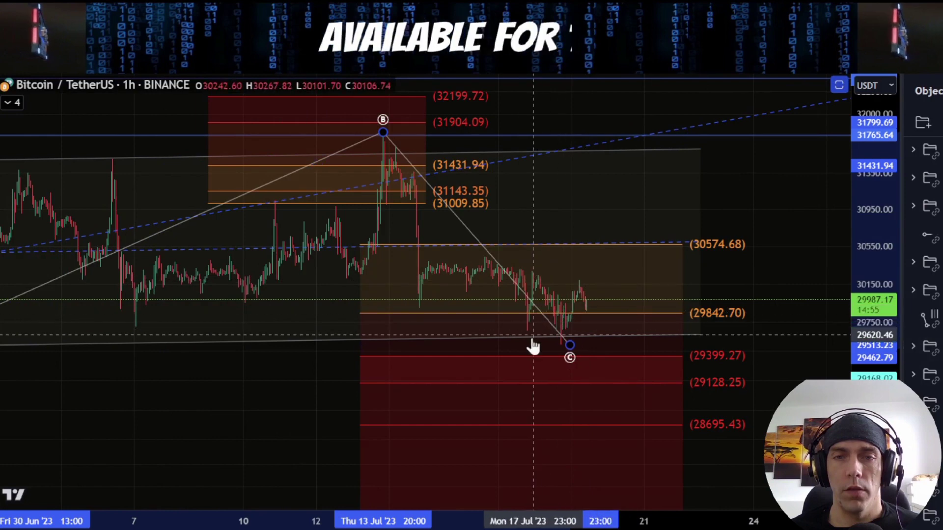
scroll(580, 293, "down", 1)
scroll(580, 293, "down", 1)
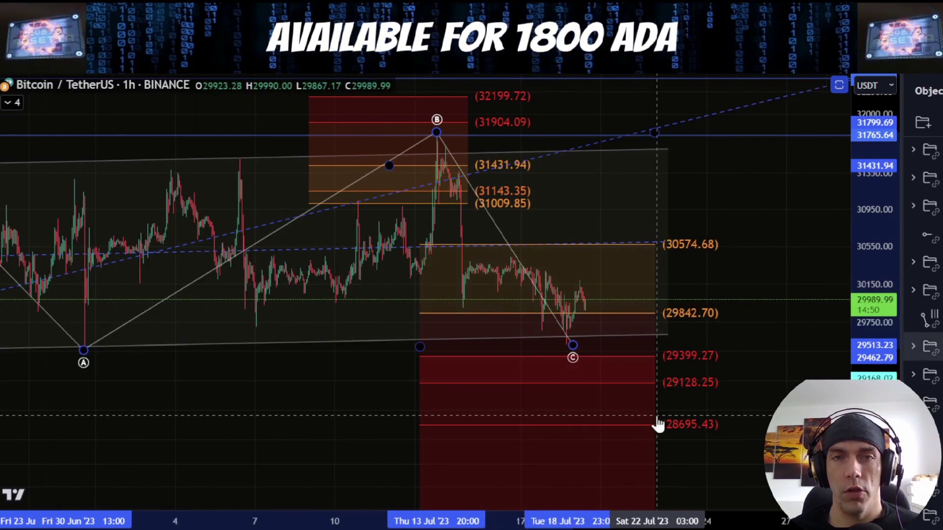
scroll(628, 383, "down", 2)
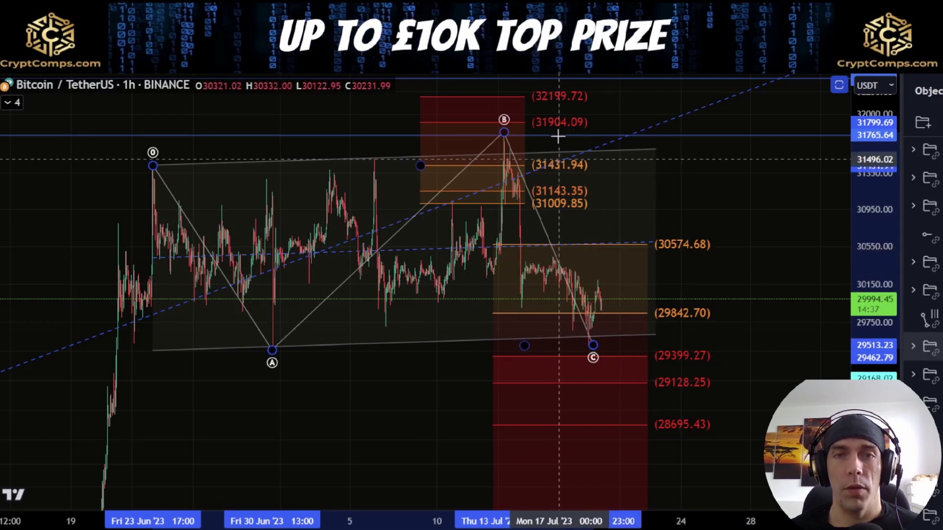
left_click(694, 174)
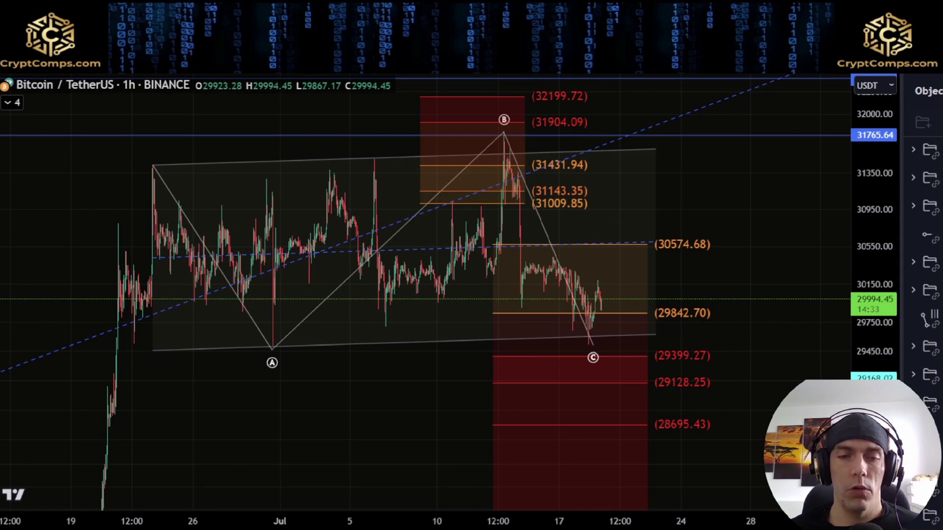
mouse_move(501, 131)
left_mouse_down()
mouse_move(569, 317)
mouse_move(617, 263)
left_mouse_up()
mouse_move(665, 244)
left_mouse_down()
mouse_move(761, 505)
mouse_move(805, 407)
mouse_move(832, 388)
left_mouse_up()
key("ctrl+z")
mouse_move(586, 337)
left_mouse_down()
mouse_move(598, 262)
mouse_move(631, 257)
mouse_move(640, 201)
left_mouse_up()
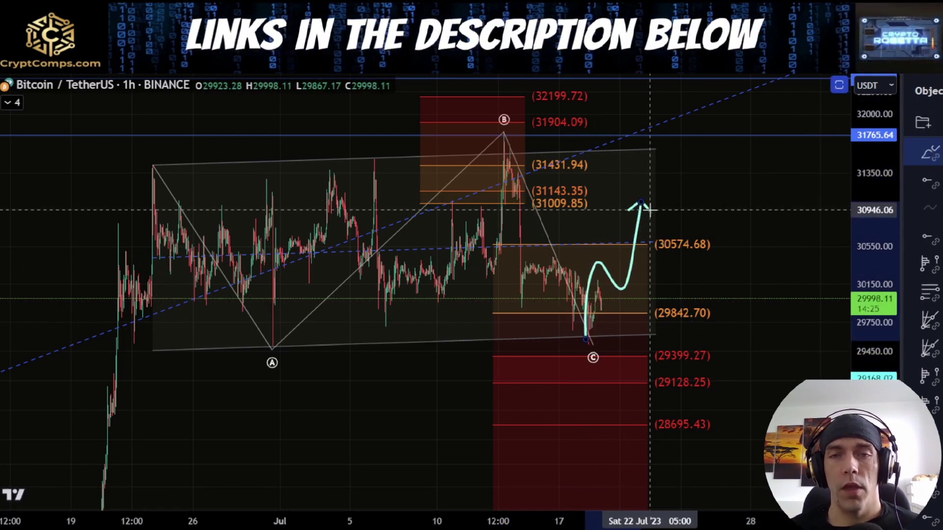
key("ctrl+z")
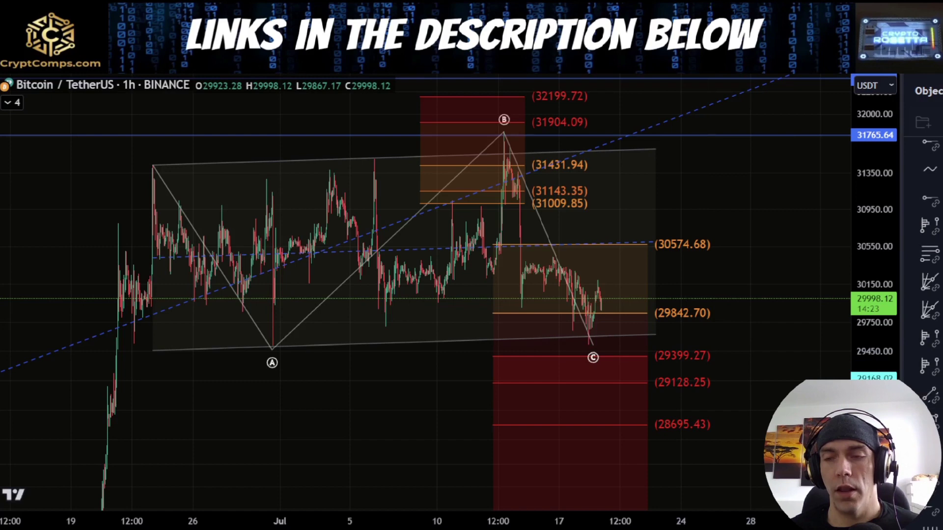
Replace the circled A-B-C group with the yellow (1)-(5) wave group and its invalidation lines and Fibonacci zones.
scroll(922, 295, "down", 4)
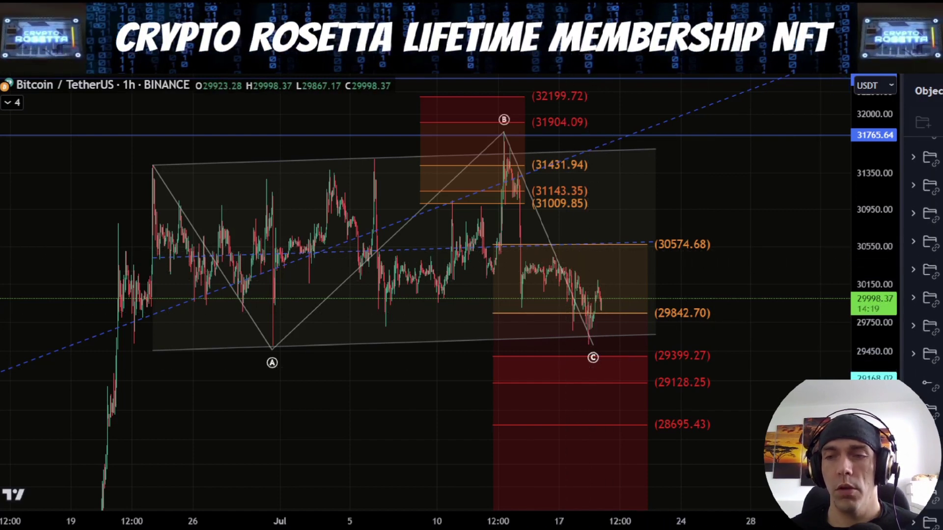
key("ctrl+alt+h")
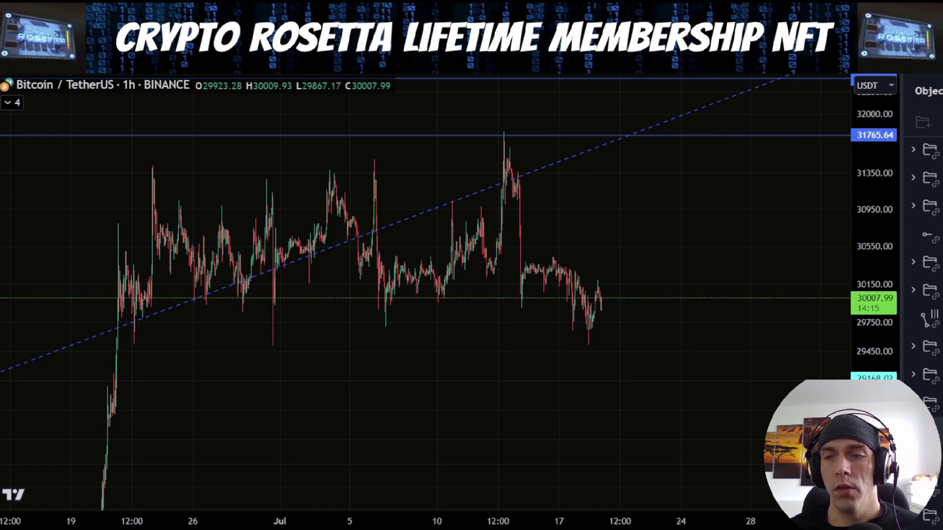
scroll(923, 295, "down", 5)
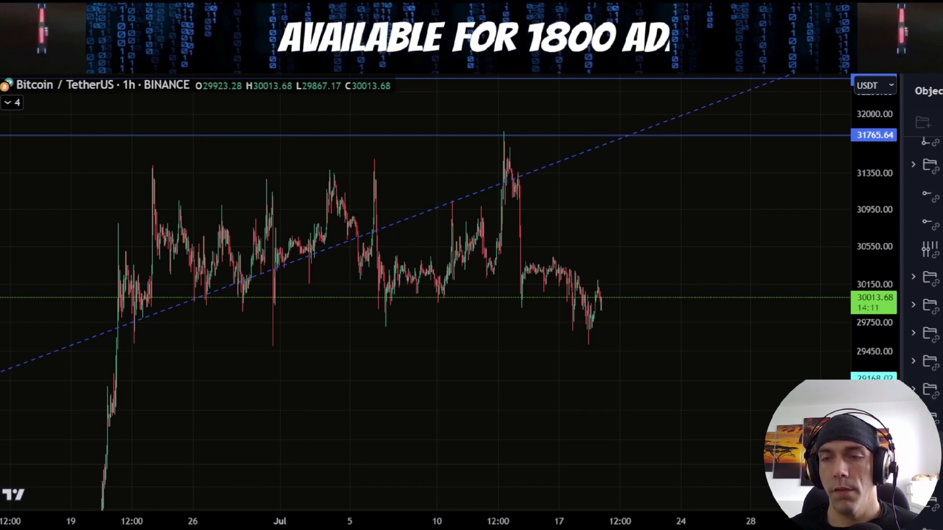
key("ctrl+alt+h")
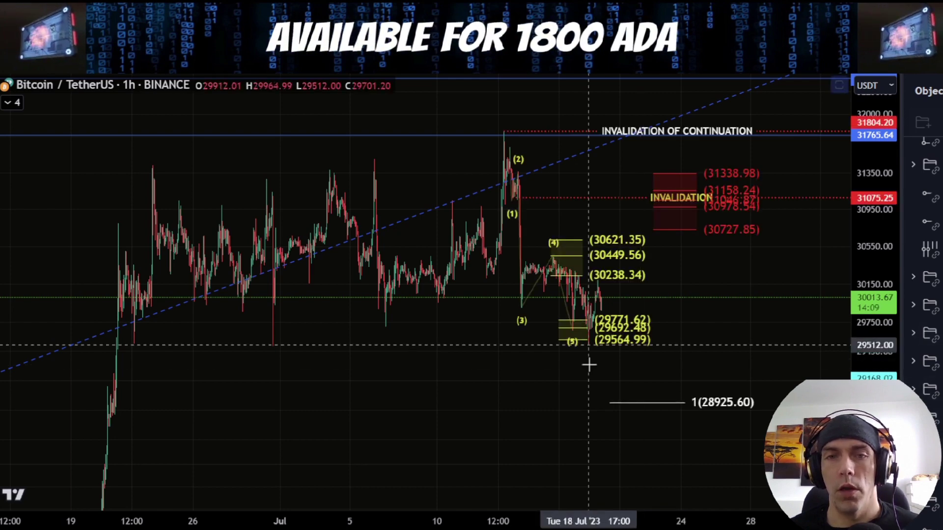
scroll(587, 371, "up", 3)
left_click_drag(848, 347, 850, 207)
key("Delete")
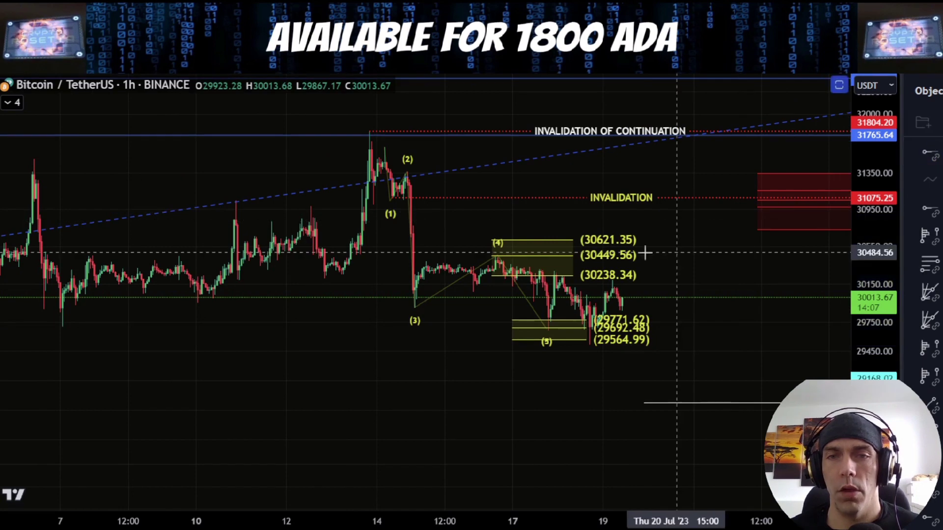
Sketch a brush stroke at the price high before wave (1) and stretch the price scale.
mouse_move(389, 138)
left_mouse_down()
mouse_move(402, 154)
mouse_move(406, 305)
mouse_move(552, 239)
mouse_move(560, 333)
left_mouse_up()
left_click_drag(874, 354, 873, 211)
scroll(585, 366, "up", 3)
Sketch a brush path from (5) up to the 30238.34 level, down to 29564.99 and back up, and remove it.
mouse_move(532, 371)
left_mouse_down()
mouse_move(547, 262)
mouse_move(597, 385)
mouse_move(631, 265)
left_mouse_up()
left_click_drag(754, 370, 527, 395)
scroll(608, 358, "down", 4)
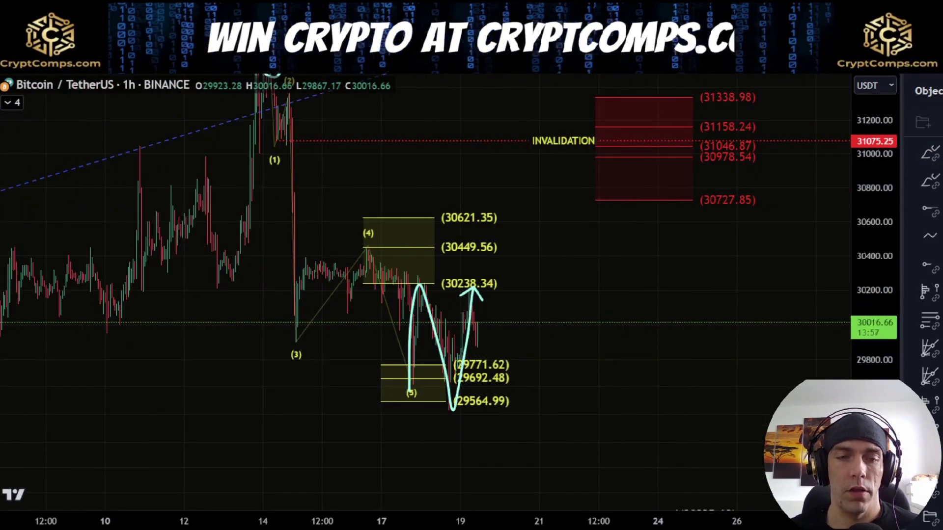
mouse_move(410, 393)
left_mouse_down()
mouse_move(452, 314)
mouse_move(496, 336)
mouse_move(571, 214)
left_mouse_up()
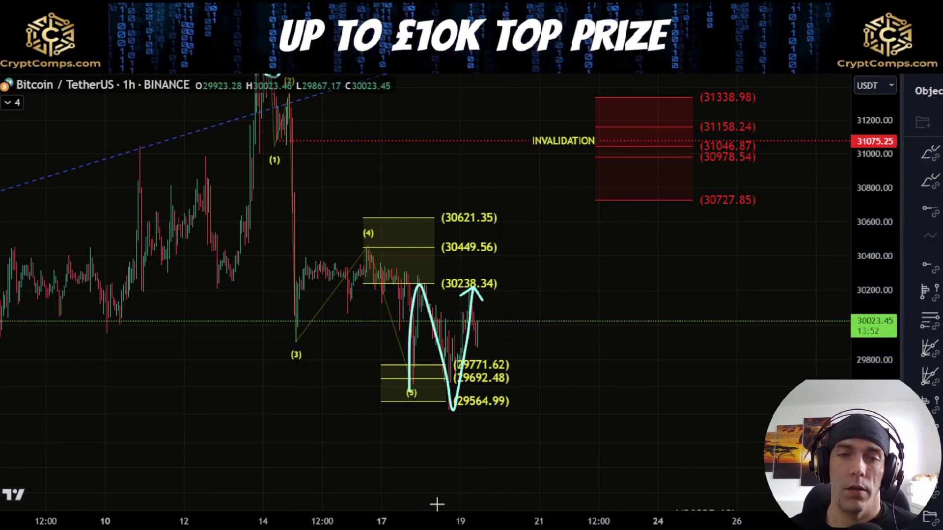
key("ctrl+z")
left_click(576, 323)
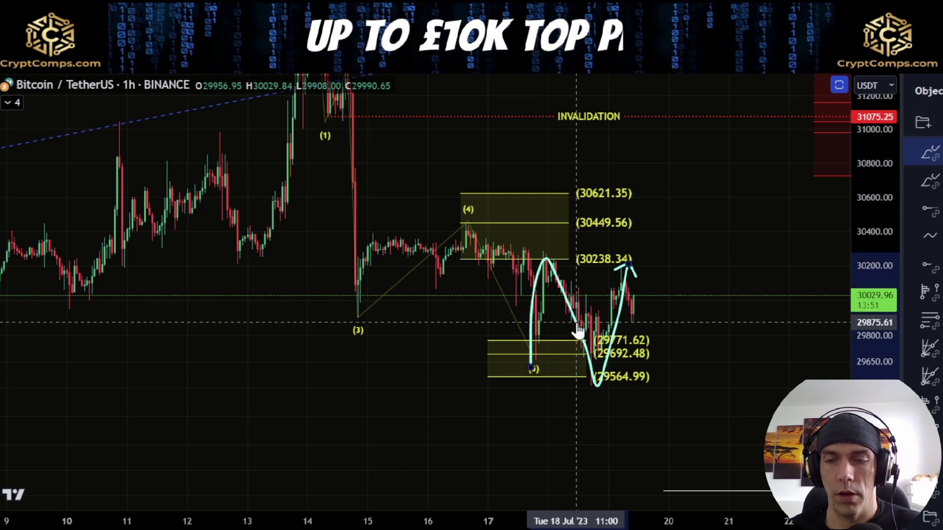
key("ctrl+z")
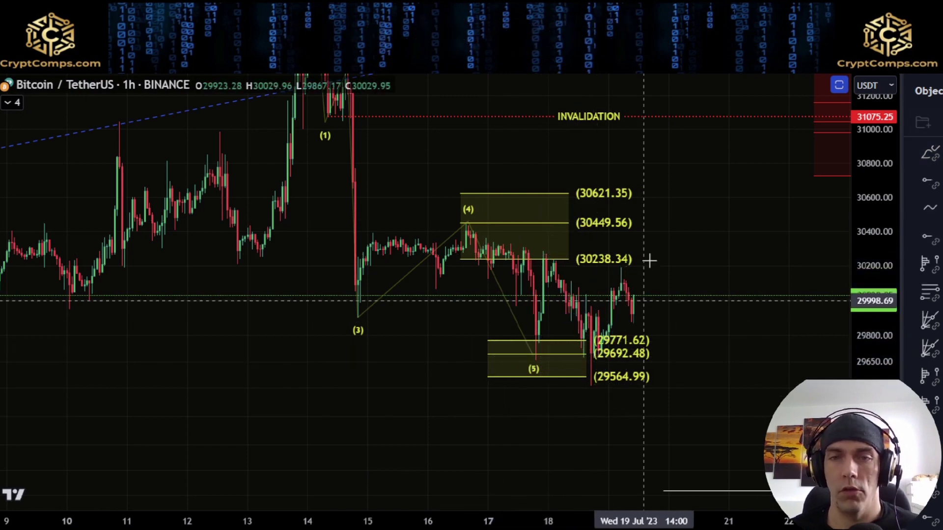
Sketch a brush path from (5) up, down past 29564.99, up again and down toward the white target line, and remove it.
left_click_drag(730, 478, 650, 470)
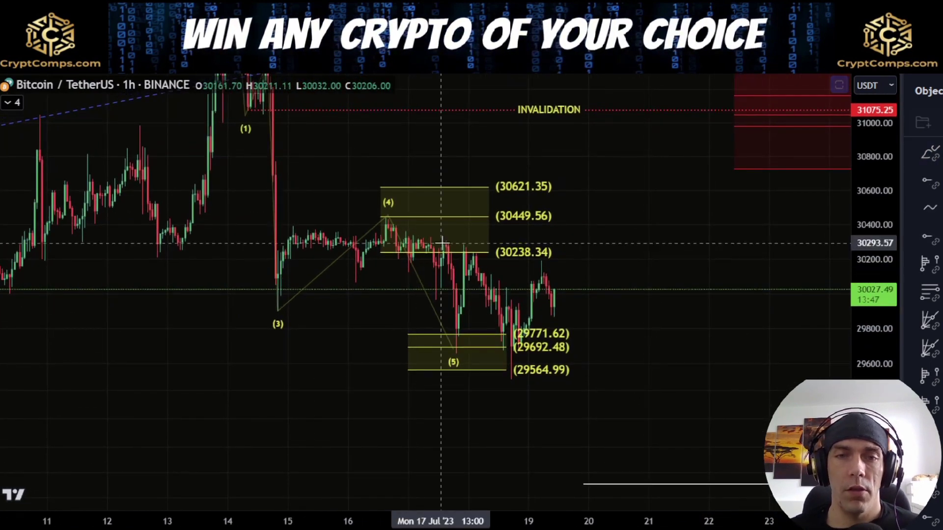
mouse_move(456, 356)
left_mouse_down()
mouse_move(465, 271)
mouse_move(553, 265)
mouse_move(608, 420)
left_mouse_up()
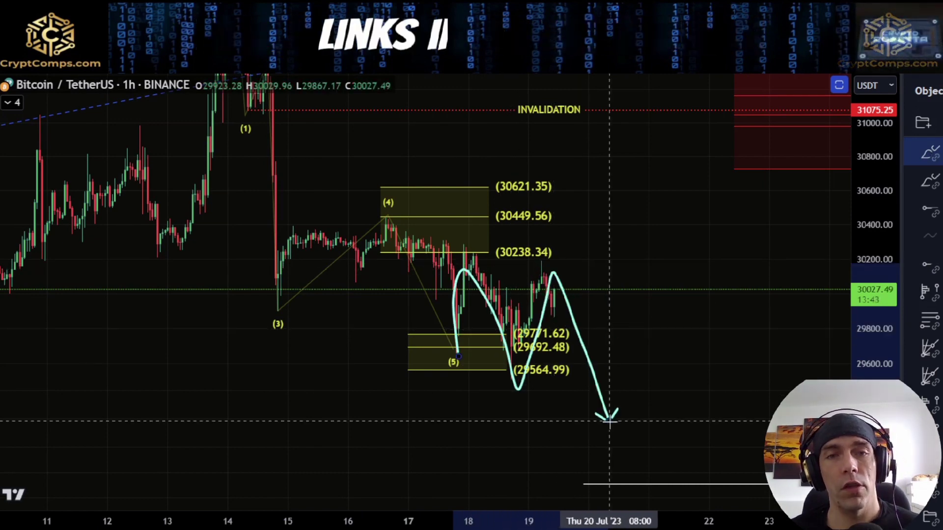
key("ctrl+z")
Sketch a brush path from (5) up to the recent high, down to about 29771.62 and up to about 30587.
mouse_move(458, 348)
left_mouse_down()
mouse_move(538, 267)
mouse_move(549, 270)
left_mouse_up()
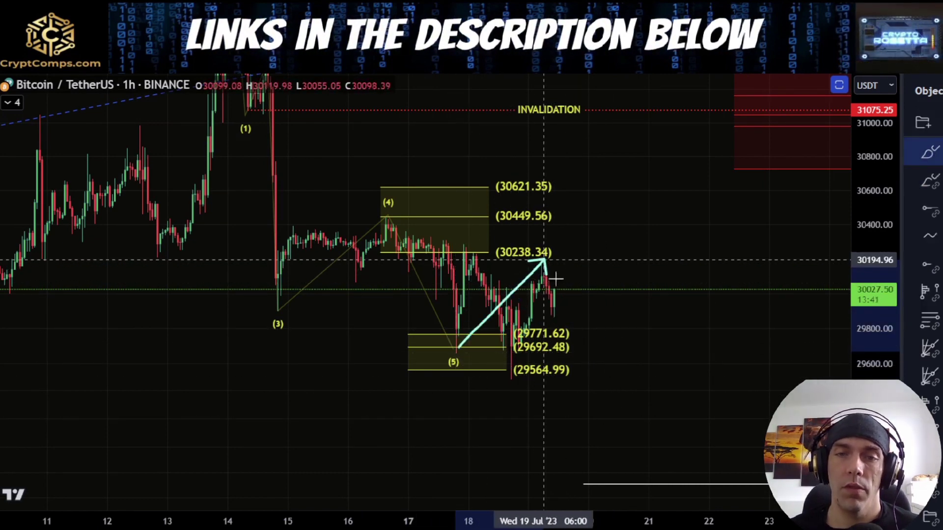
left_click_drag(614, 306, 665, 193)
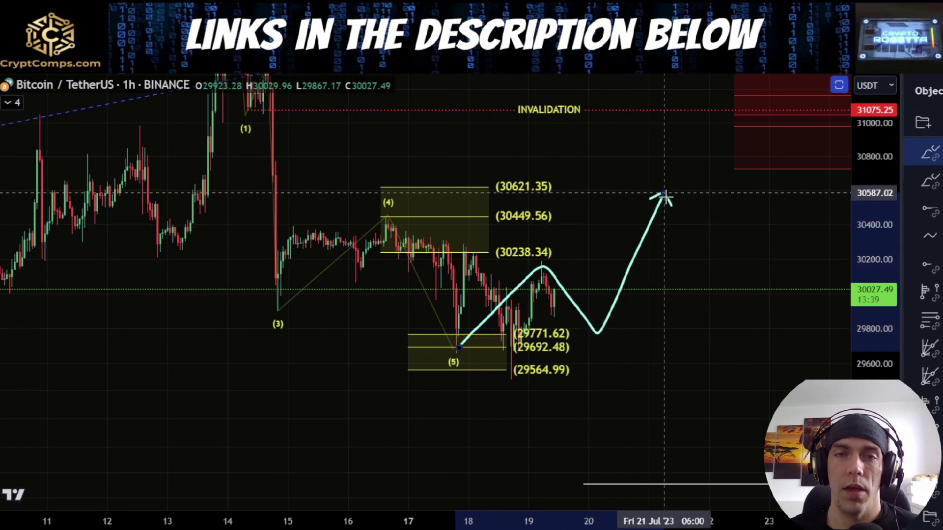
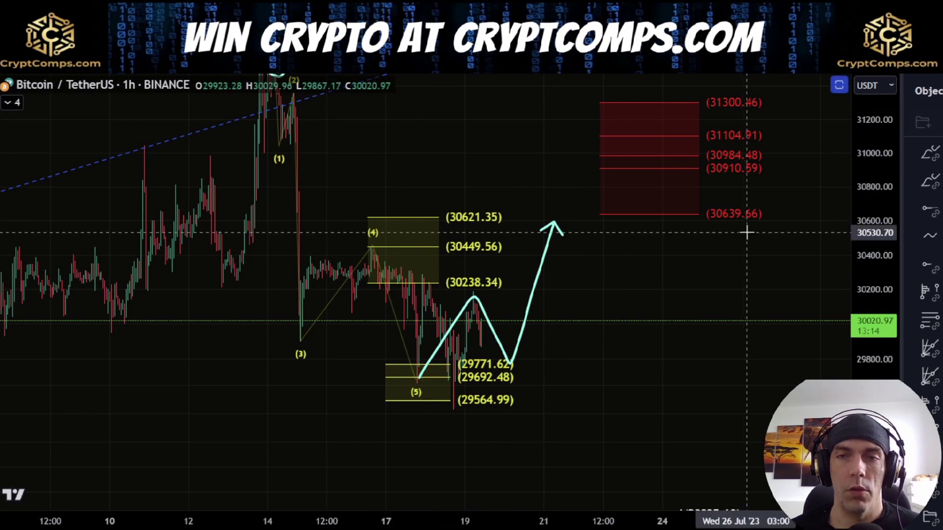
Enable the 0.382 level on the red Fib Retracement and apply the setting.
double_click(730, 217)
left_click(393, 344)
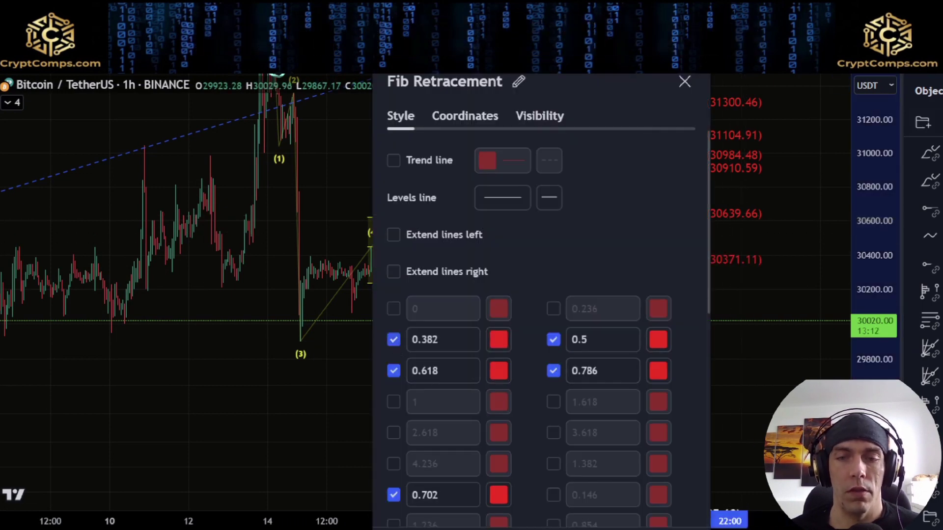
left_click(679, 529)
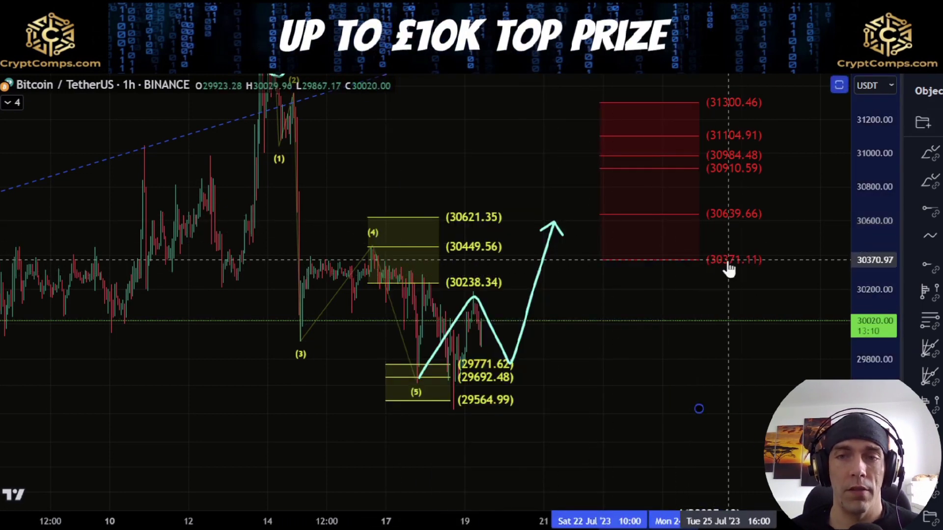
Shift the red Fib Retracement to earlier dates, sketch wave paths from (5) through a pullback to just above 30639.66, and undo both.
left_click_drag(728, 267, 668, 266)
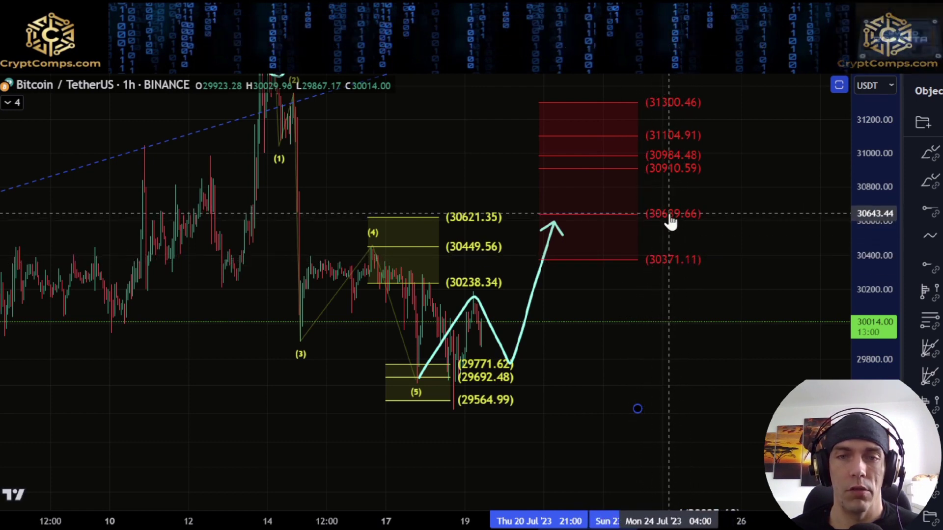
left_click(423, 352)
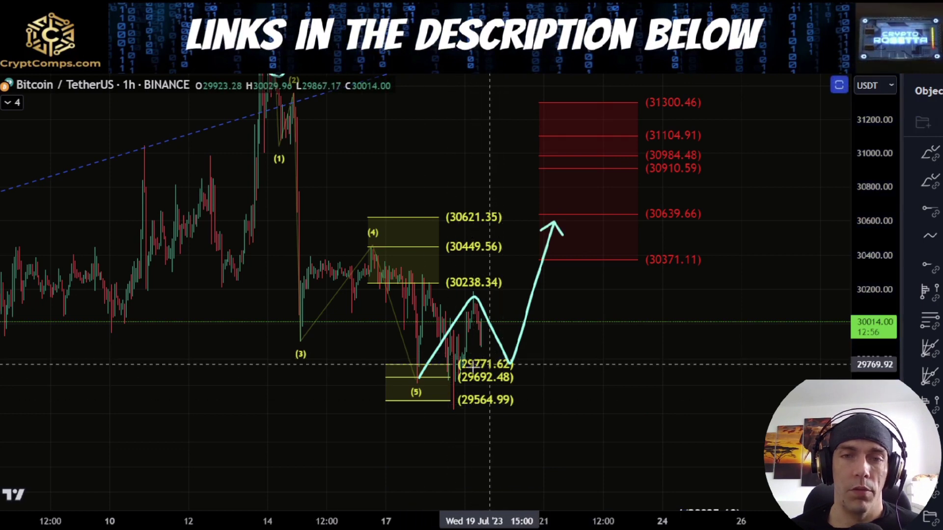
mouse_move(426, 374)
left_mouse_down()
mouse_move(479, 277)
mouse_move(491, 333)
mouse_move(513, 361)
mouse_move(555, 317)
mouse_move(601, 222)
left_mouse_up()
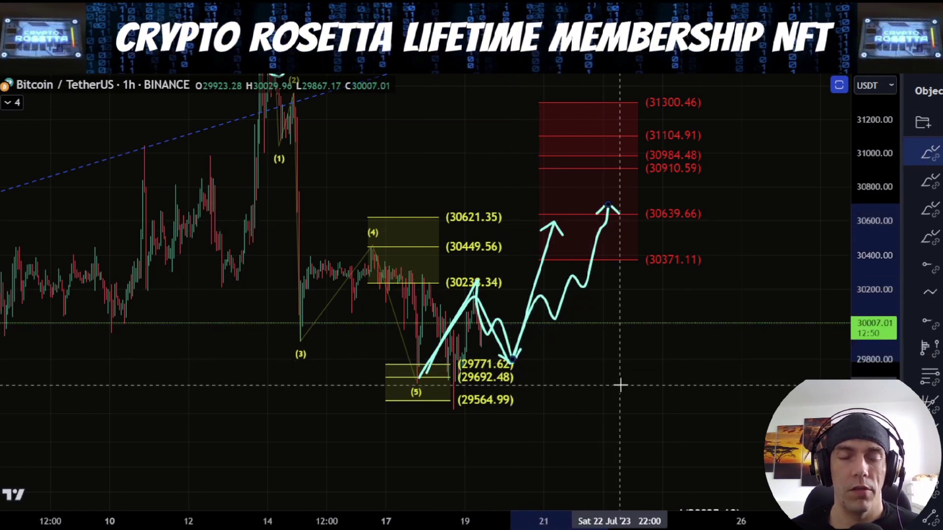
mouse_move(663, 185)
left_mouse_down()
mouse_move(589, 194)
mouse_move(728, 276)
mouse_move(523, 197)
left_mouse_up()
key("ctrl+z")
key("ctrl+z")
key("ctrl+z")
key("ctrl+z")
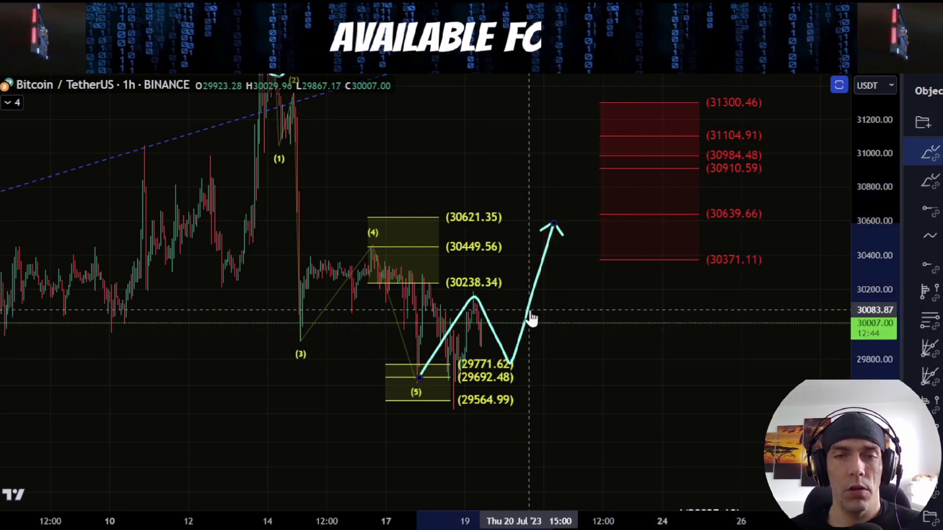
Remove the brush path rising from (5) and the brush circle around the 14 July high.
key("ctrl+z")
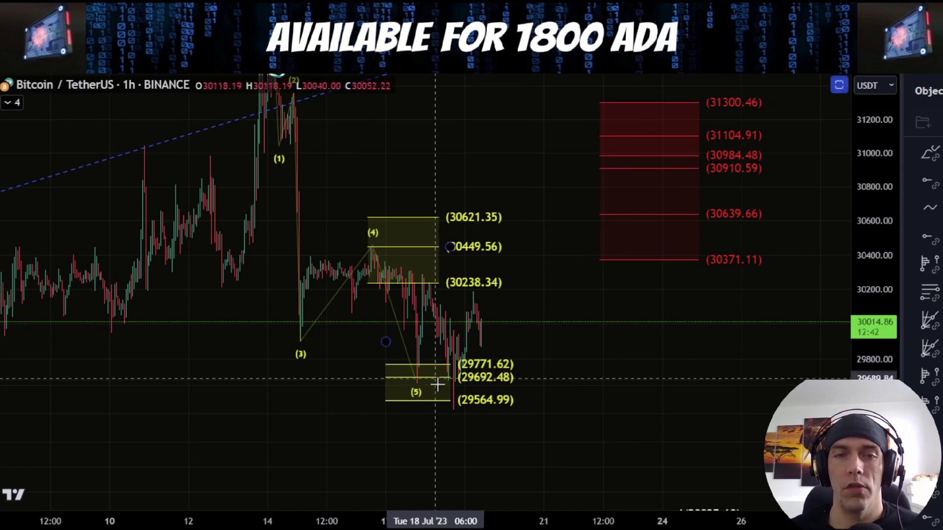
left_click_drag(856, 294, 856, 383)
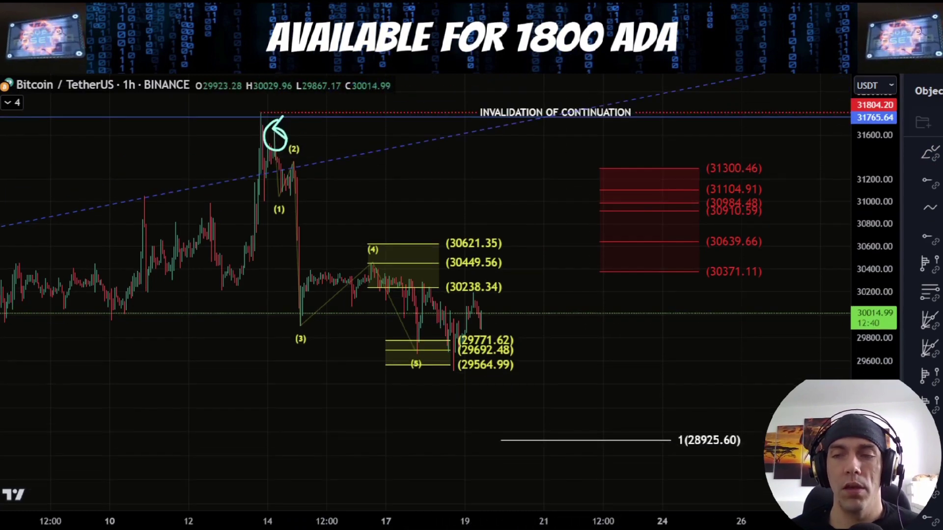
scroll(669, 326, "down", 3)
left_click_drag(808, 366, 771, 382)
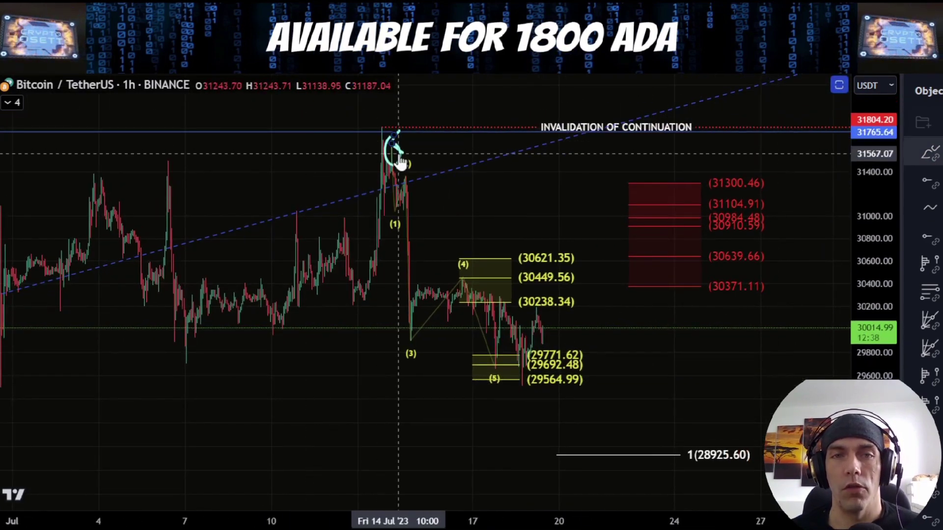
key("Delete")
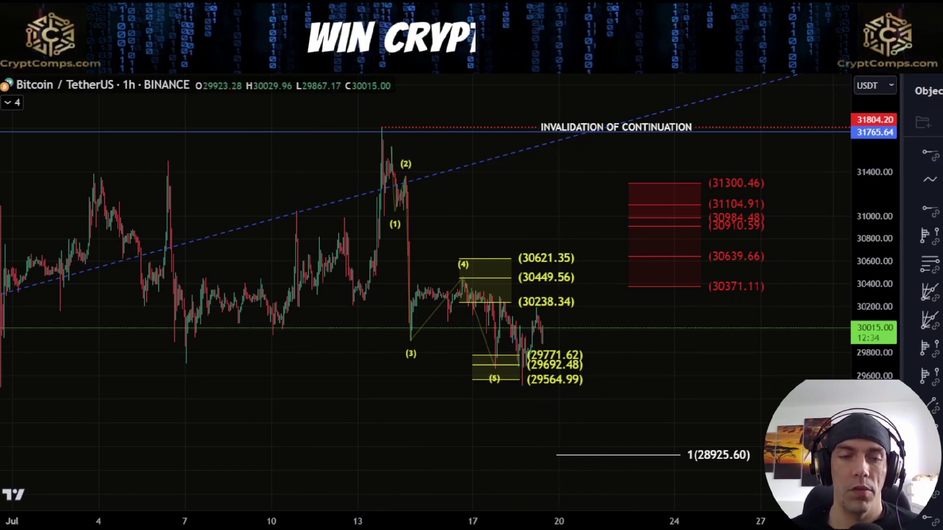
Sketch a path from the 18 July low up to about 31893.24, with a pullback near 29771.62, and down in three waves to about 30200.
left_click_drag(529, 387, 547, 308)
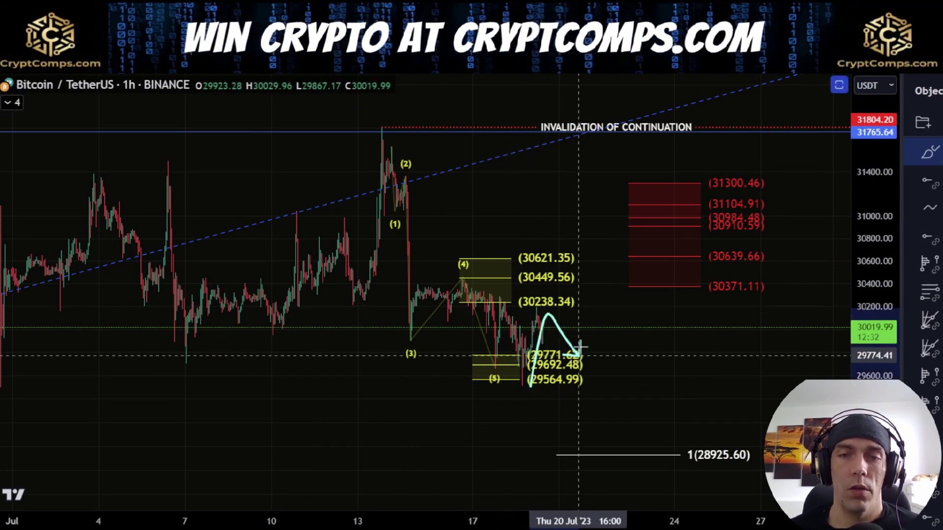
mouse_move(579, 350)
left_mouse_down()
mouse_move(626, 153)
mouse_move(672, 116)
left_mouse_up()
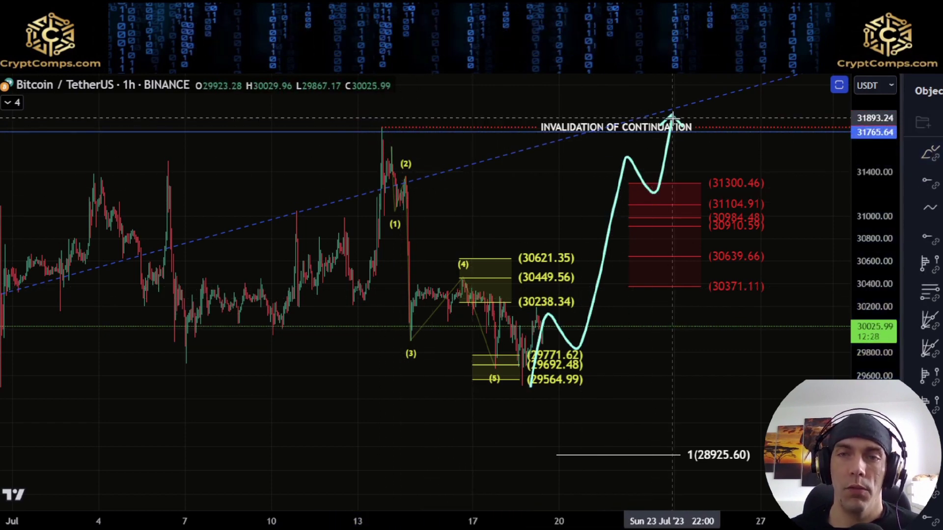
mouse_move(672, 117)
left_mouse_down()
mouse_move(694, 216)
mouse_move(754, 285)
mouse_move(758, 305)
left_mouse_up()
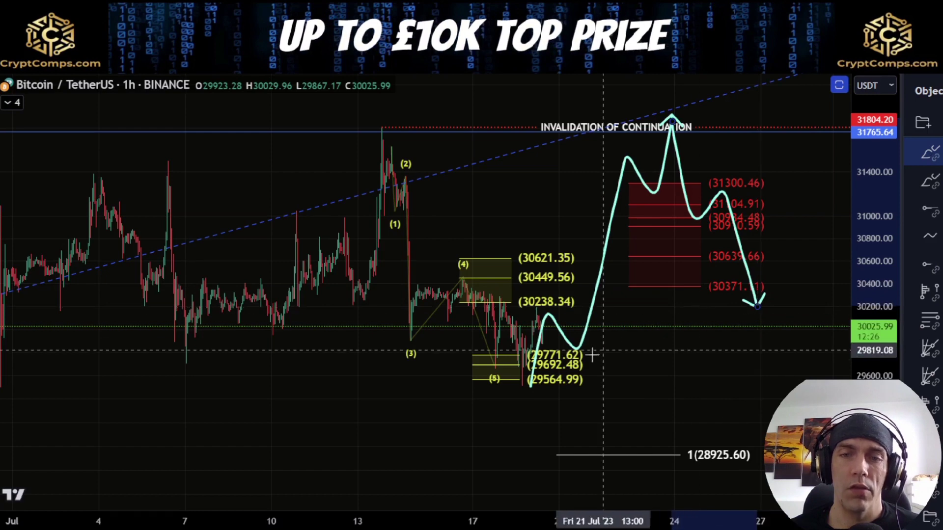
Sketch an arrow from (5) to the lower low and a steep rally from about 30200, and undo both.
left_click_drag(496, 388, 547, 385)
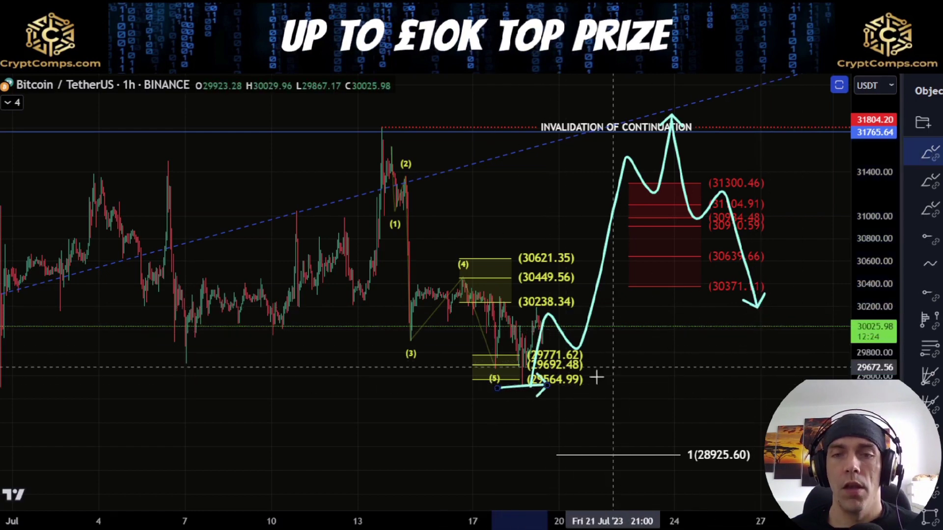
left_click_drag(756, 302, 805, 75)
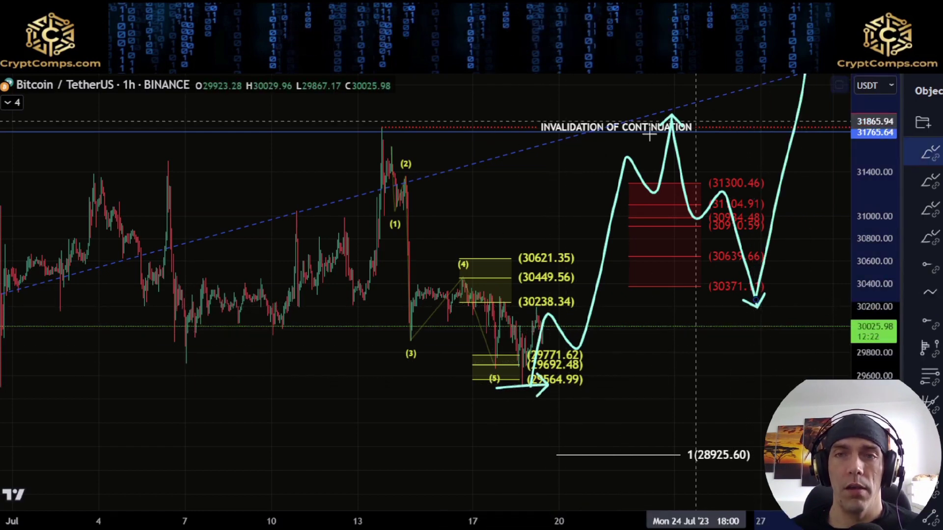
key("ctrl+z")
key("ctrl+z")
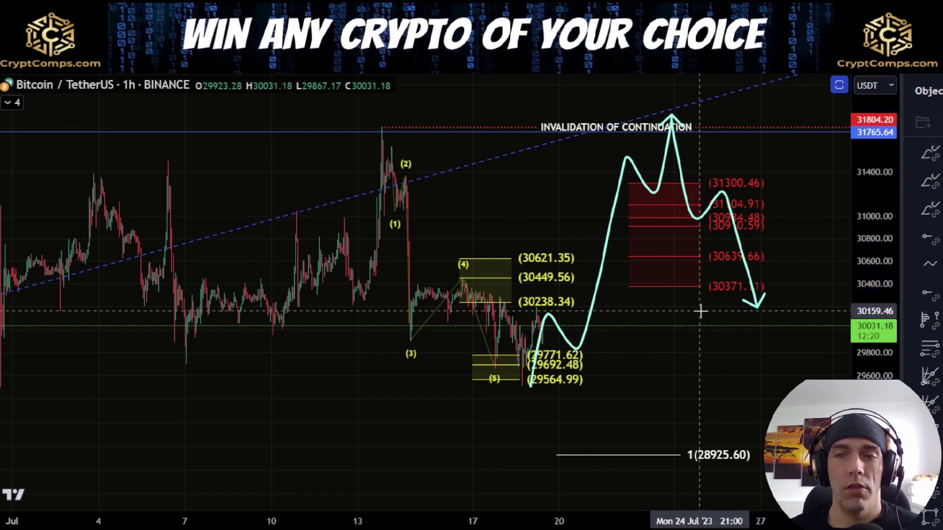
Sketch a further decline below the projected path's end near 30200 and a stroke around (5), and undo all the brush strokes.
mouse_move(758, 297)
left_mouse_down()
mouse_move(781, 319)
mouse_move(797, 393)
left_mouse_up()
mouse_move(552, 359)
left_mouse_down()
mouse_move(454, 394)
mouse_move(466, 343)
left_mouse_up()
key("ctrl+z")
key("ctrl+z")
key("ctrl+z")
key("ctrl+z")
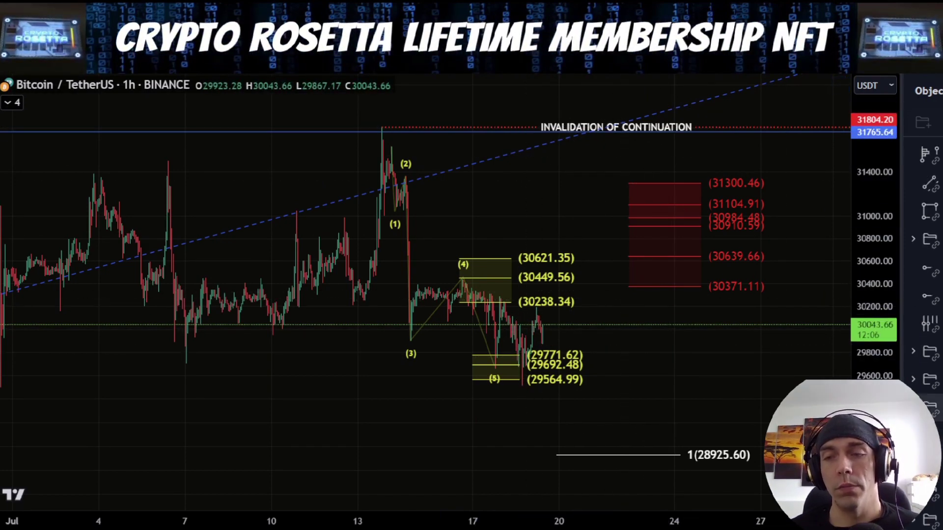
Hide the (1)–(5) count's drawing group and show the (A)–(B)–(C) group.
left_click(938, 407)
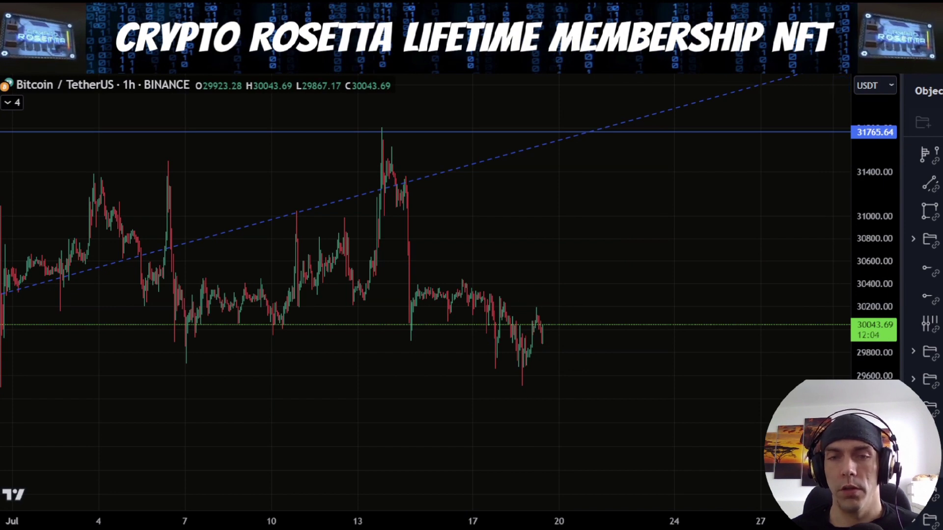
key("ctrl+z")
Sketch brush paths from the 14 July high toward (C) and from (A) through A to B, and remove them.
mouse_move(389, 128)
left_mouse_down()
mouse_move(399, 338)
mouse_move(538, 241)
left_mouse_up()
left_click_drag(604, 358, 644, 479)
key("ctrl+z")
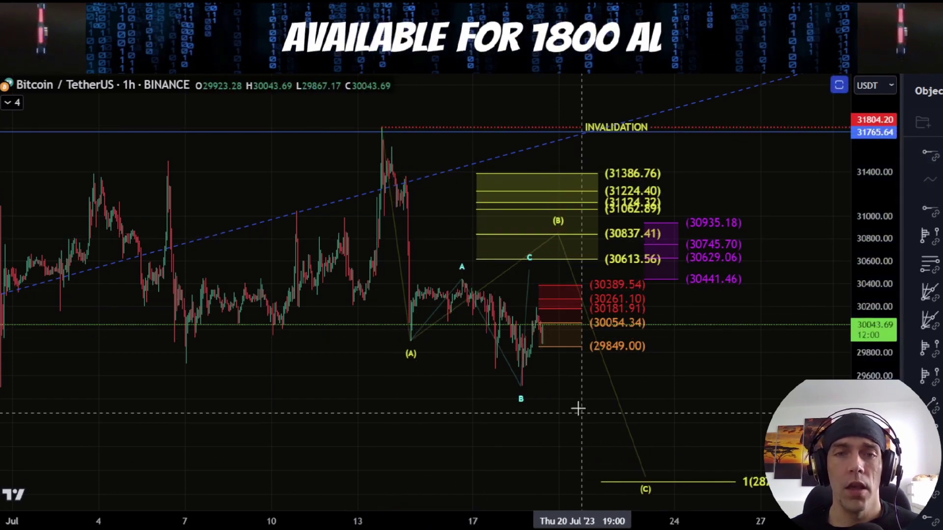
mouse_move(390, 131)
left_mouse_down()
mouse_move(408, 183)
mouse_move(424, 345)
mouse_move(461, 269)
left_mouse_up()
key("ctrl+z")
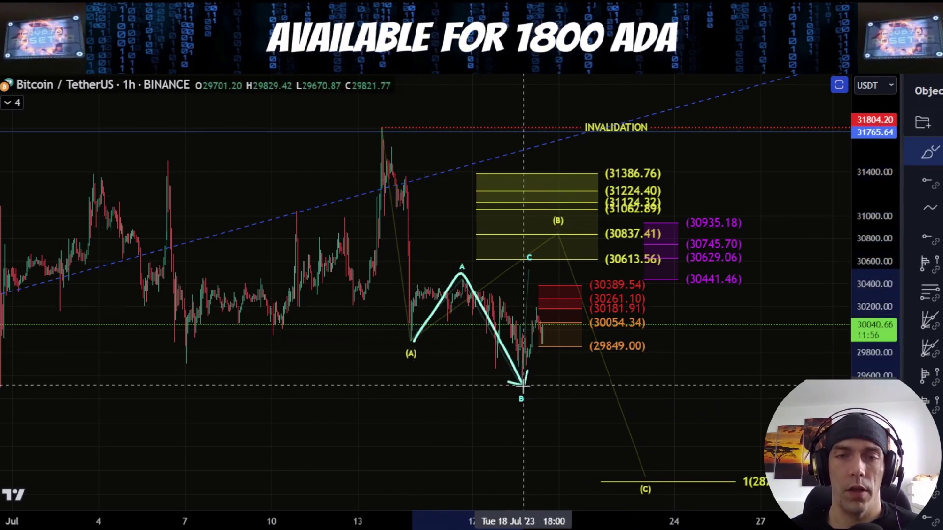
key("Delete")
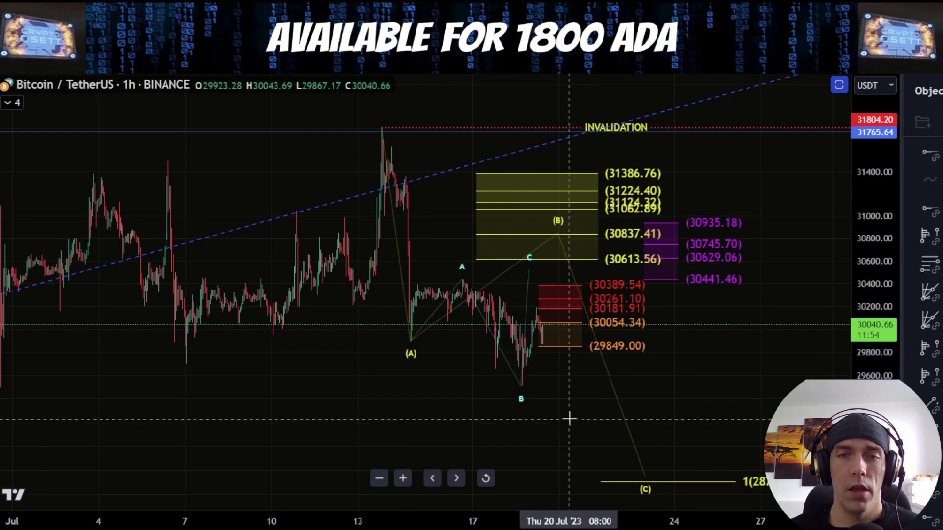
Sketch a brush stroke over the rise from the B low to the recent high and delete it.
scroll(569, 418, "up", 5)
scroll(617, 392, "up", 3)
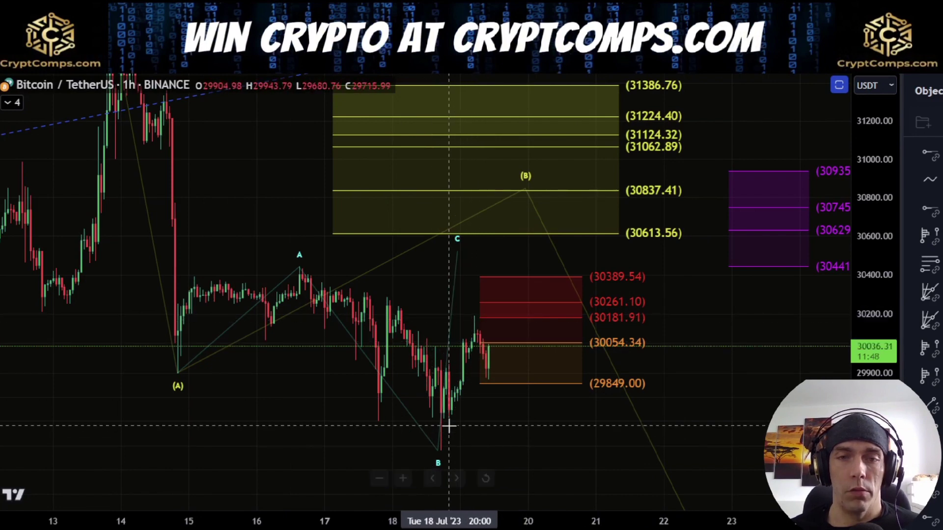
mouse_move(443, 373)
left_mouse_down()
mouse_move(459, 378)
mouse_move(474, 313)
left_mouse_up()
key("Delete")
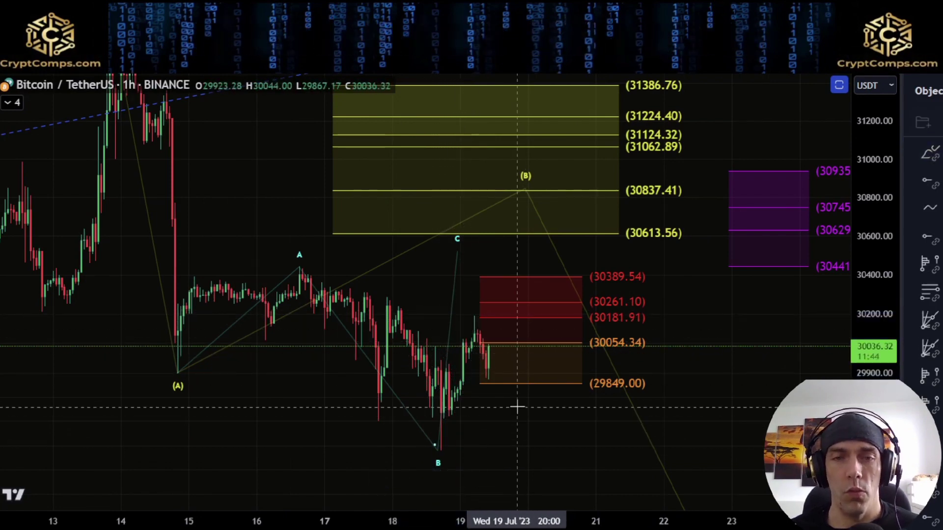
Sketch an arrow over the second leg of the rise, from the 18 July 21:00 low to about 30079.50, and delete it.
scroll(451, 432, "up", 2)
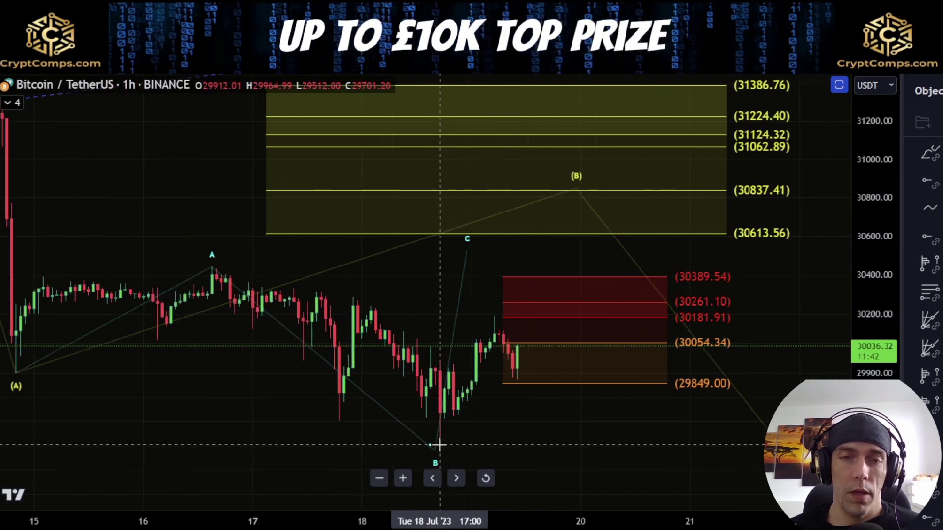
mouse_move(469, 358)
left_mouse_down()
mouse_move(472, 341)
mouse_move(490, 352)
left_mouse_up()
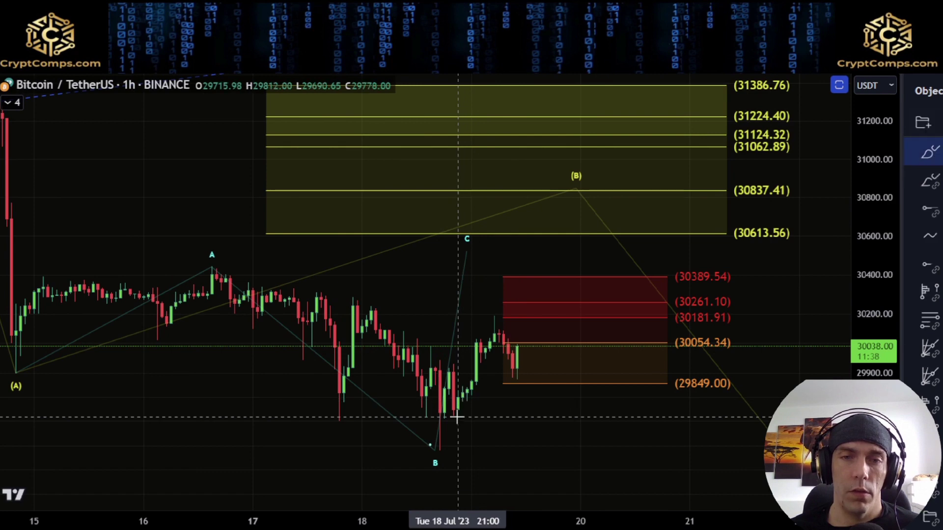
left_click_drag(456, 416, 489, 339)
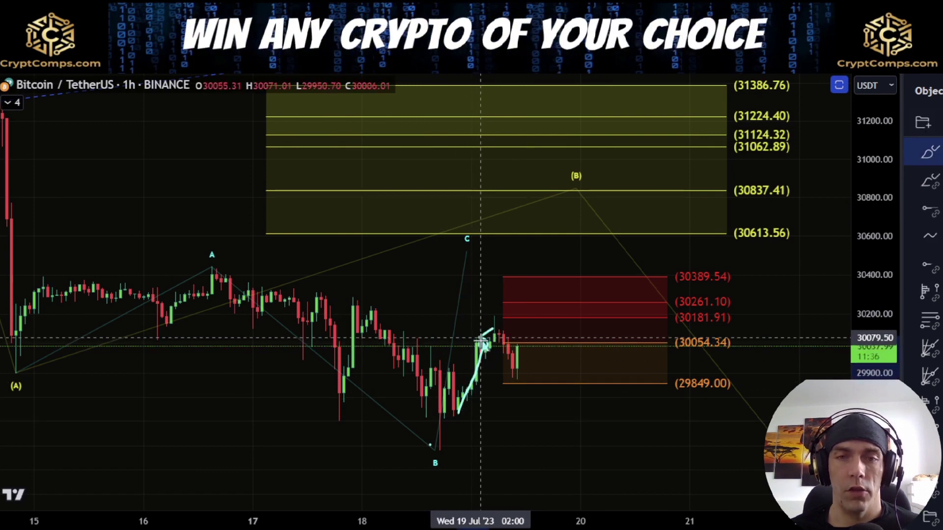
key("Delete")
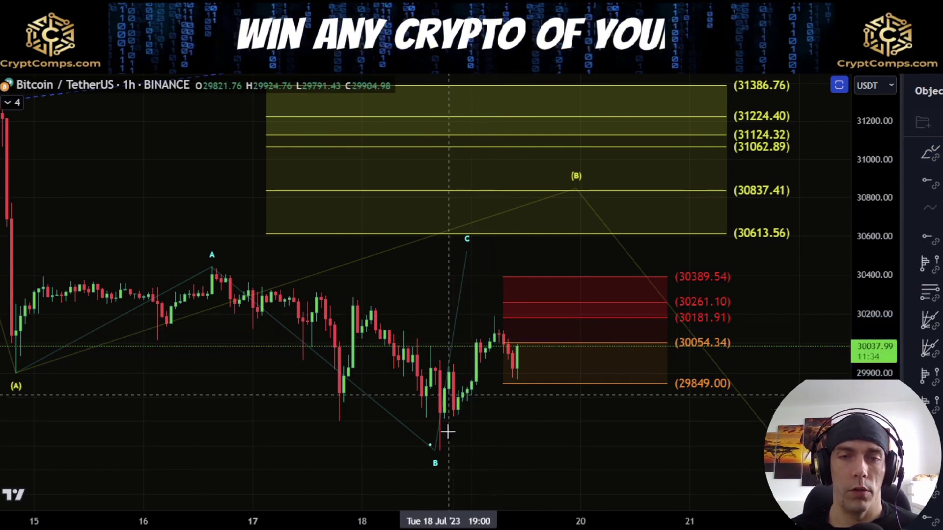
Sketch a path from B up to about 30200, down to 29849.00, up to about 30600 and, after a small dip, to about 30800.
scroll(553, 359, "down", 2)
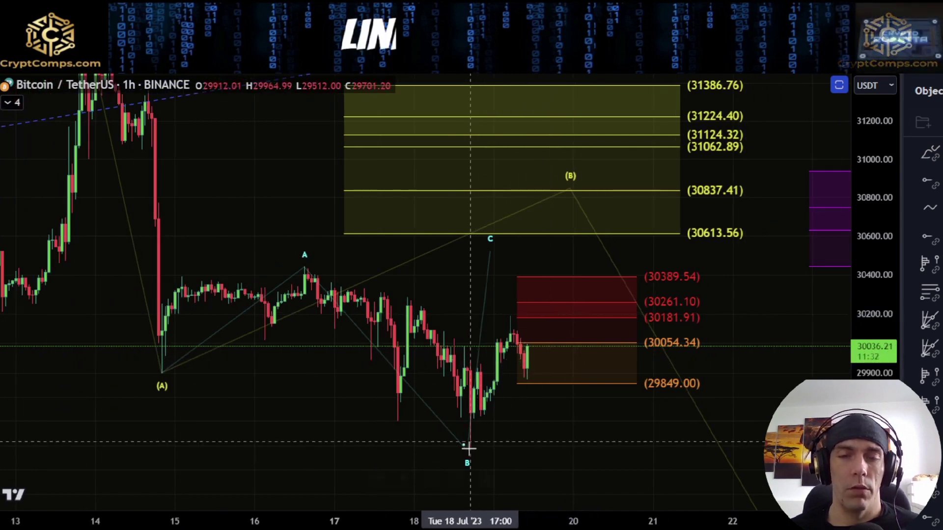
left_click_drag(468, 447, 505, 317)
key("Delete")
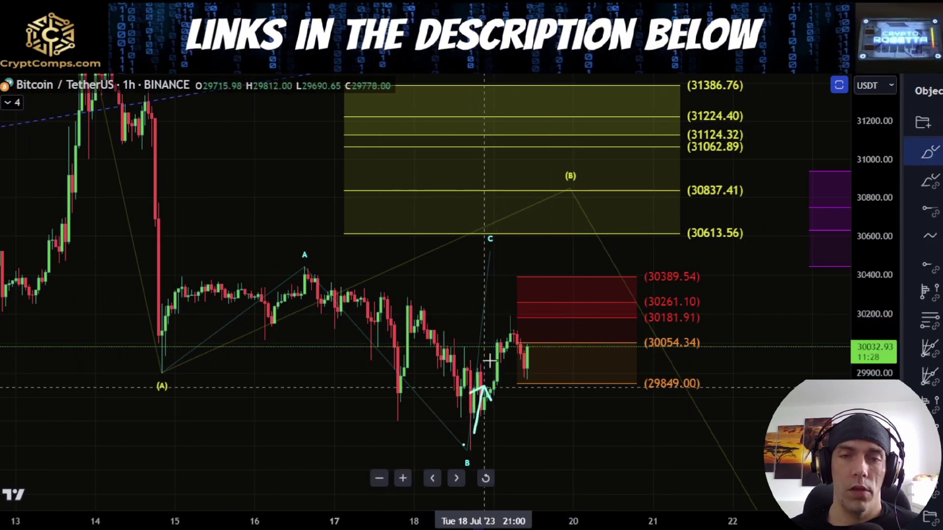
mouse_move(484, 387)
left_mouse_down()
mouse_move(505, 312)
mouse_move(536, 377)
mouse_move(569, 233)
mouse_move(622, 208)
left_mouse_up()
scroll(793, 337, "down", 2)
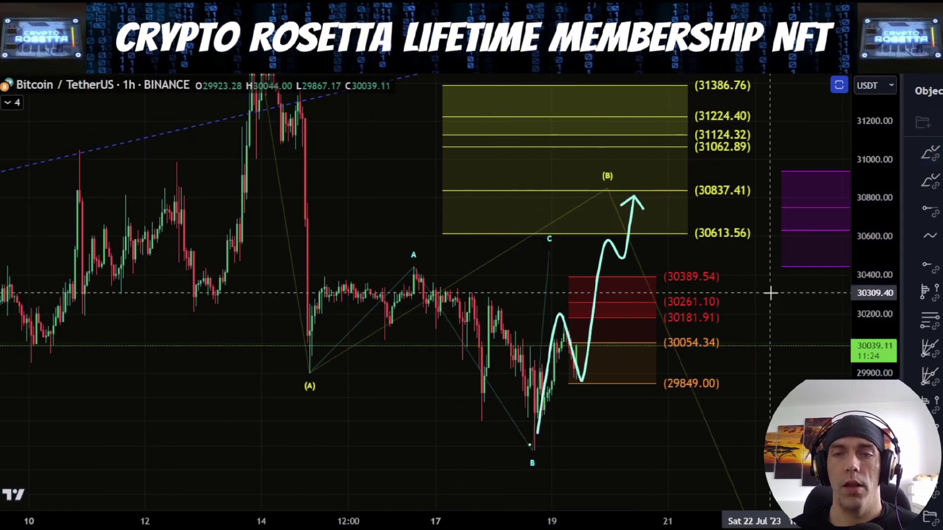
left_click_drag(770, 293, 590, 290)
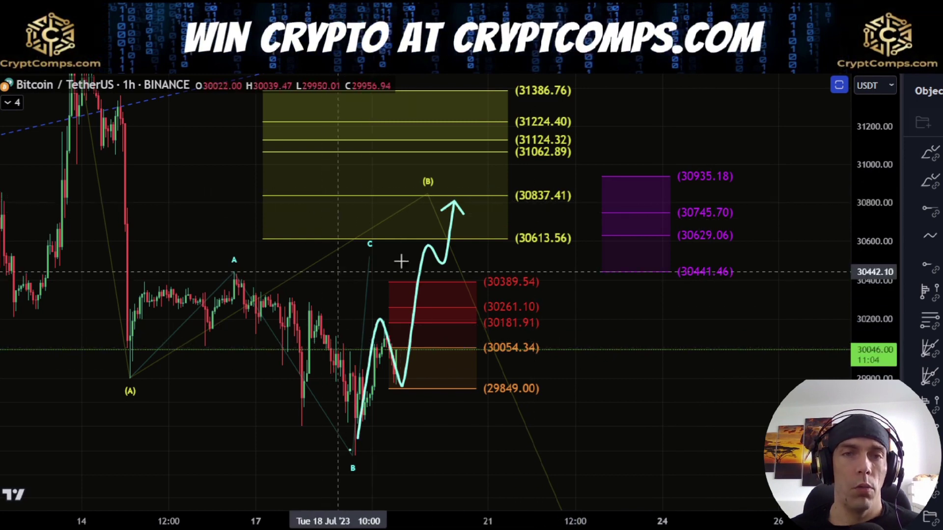
left_click_drag(540, 212, 559, 240)
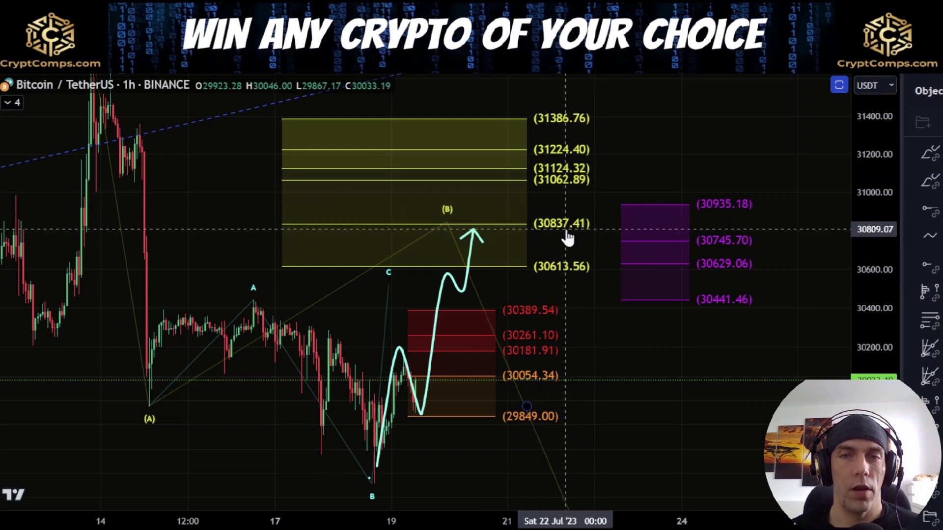
Sketch a second path from B up toward (B) and down to about 29849.00, and remove both brush paths.
scroll(567, 238, "down", 5)
left_click_drag(865, 304, 864, 323)
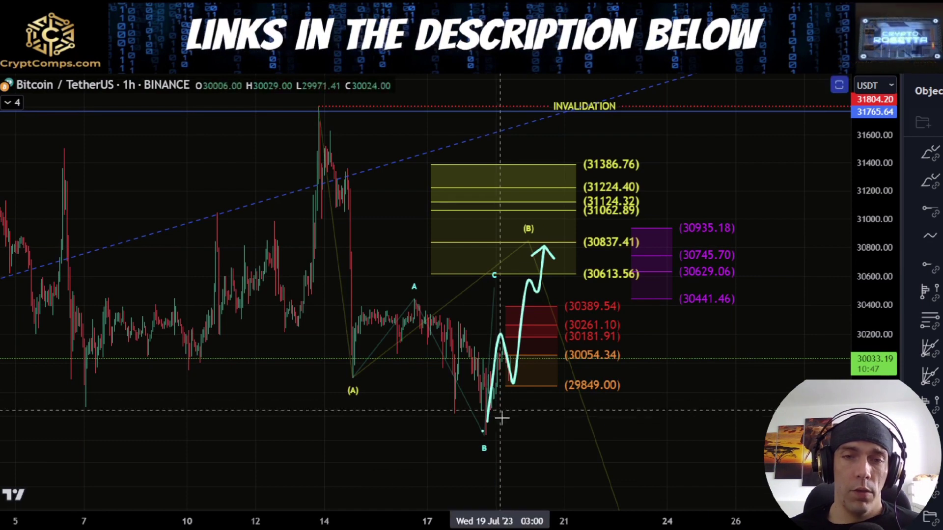
left_click_drag(473, 435, 494, 432)
left_click_drag(524, 308, 554, 249)
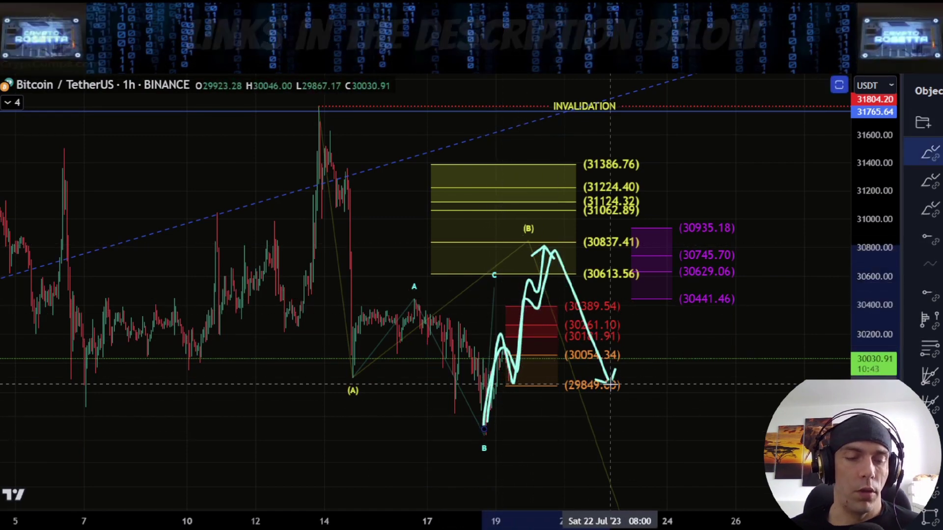
key("ctrl+z")
key("ctrl+z")
key("ctrl+z")
left_click(525, 306)
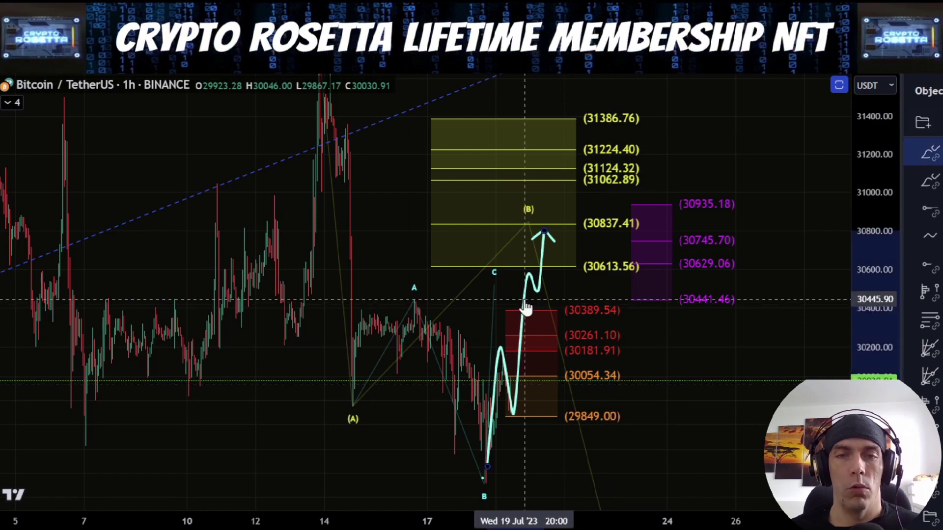
key("Delete")
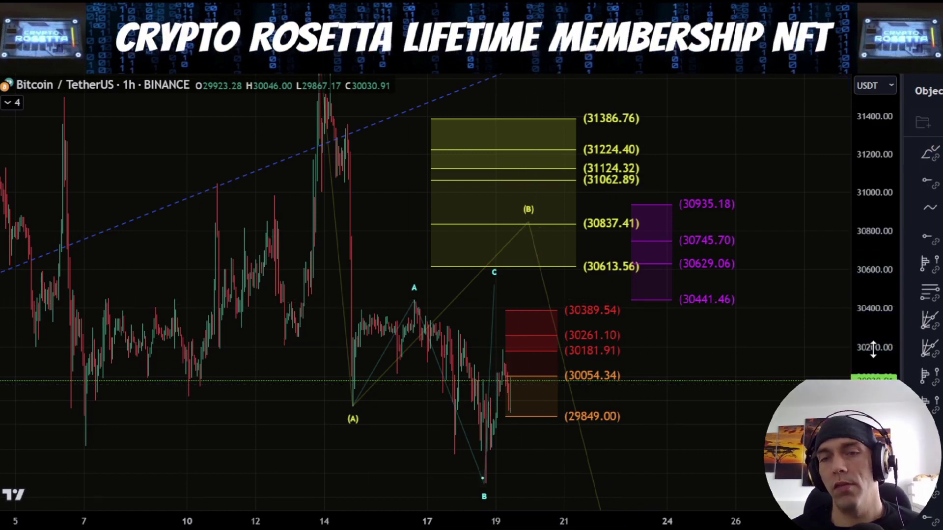
Sketch a brush stroke from the 14 July high down past (A) and undo it.
left_click_drag(872, 349, 873, 442)
left_click_drag(729, 432, 685, 393)
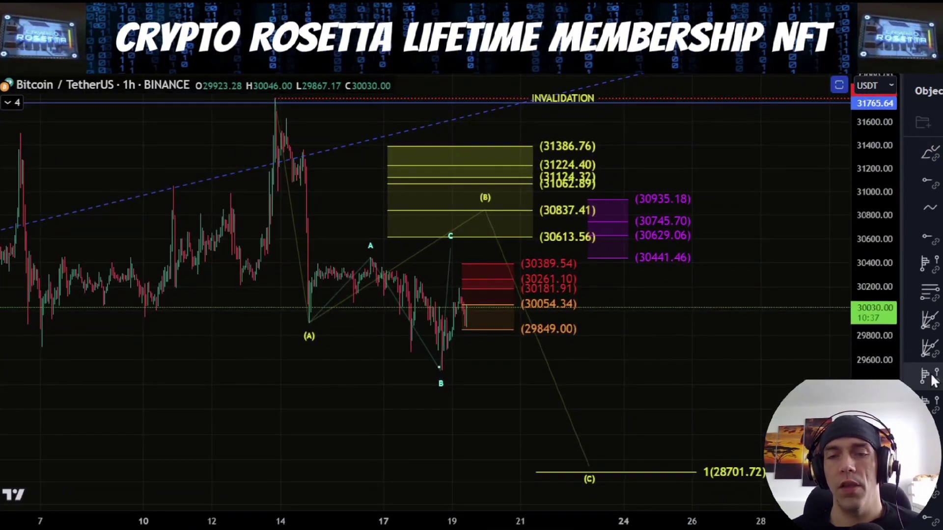
left_click_drag(873, 358, 872, 393)
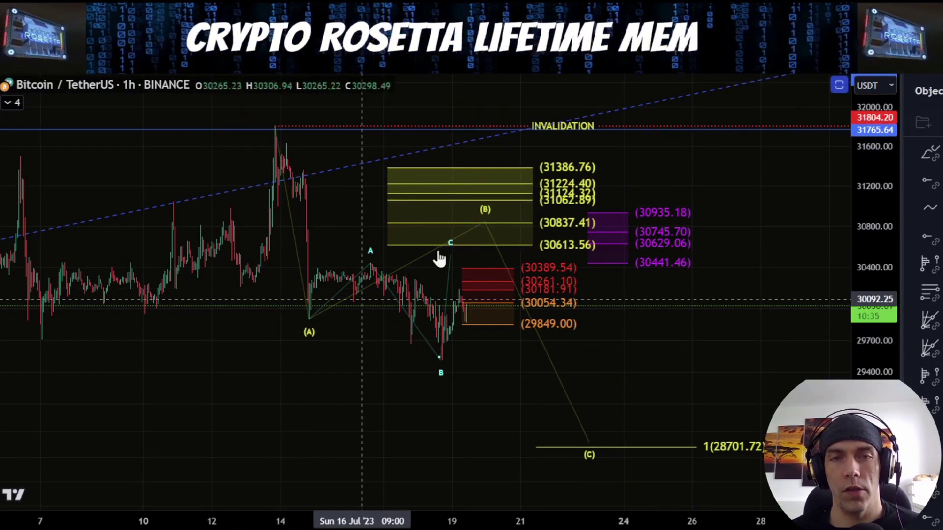
left_click(301, 527)
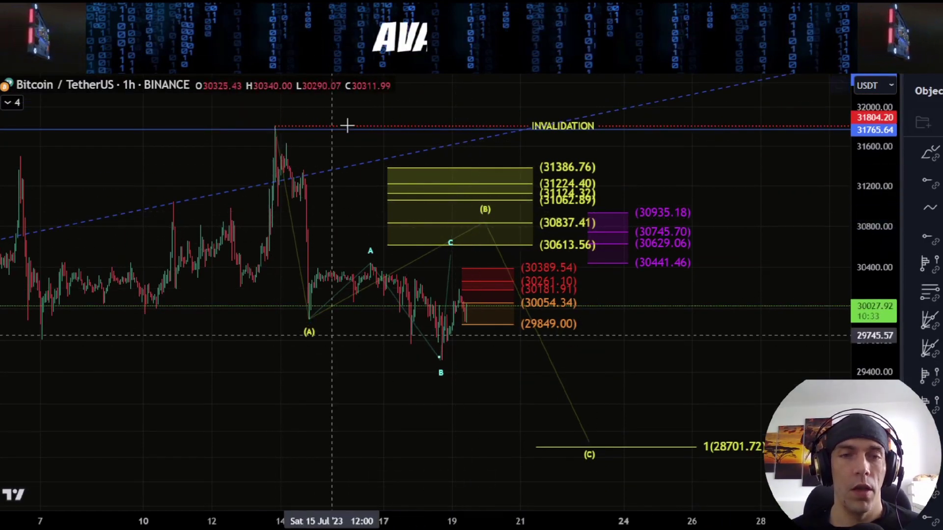
left_click_drag(289, 140, 355, 364)
key("ctrl+z")
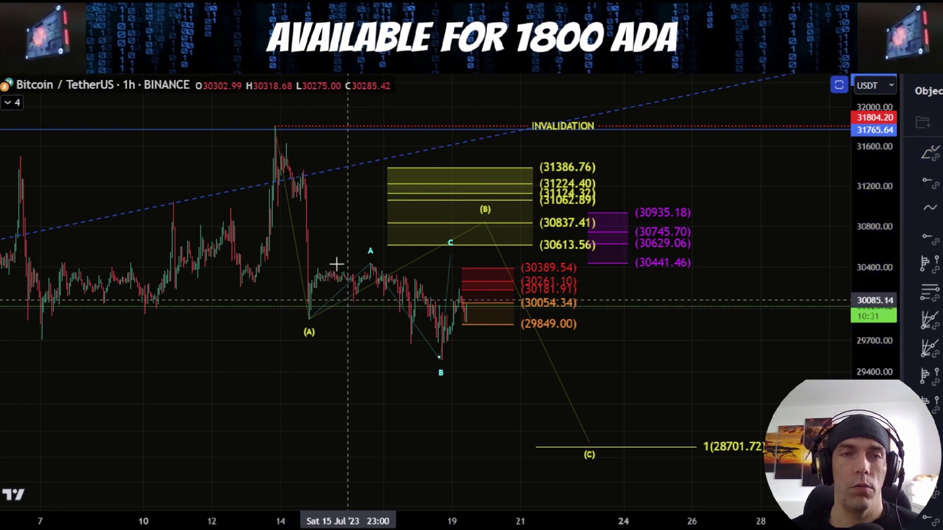
Sketch a brush path from the 14 July high through (A) and (B) down to (C), and circle the 28701.72 target.
mouse_move(279, 130)
left_mouse_down()
mouse_move(309, 284)
mouse_move(408, 266)
left_mouse_up()
mouse_move(476, 241)
left_mouse_down()
mouse_move(500, 214)
mouse_move(600, 447)
left_mouse_up()
left_click_drag(769, 419, 688, 435)
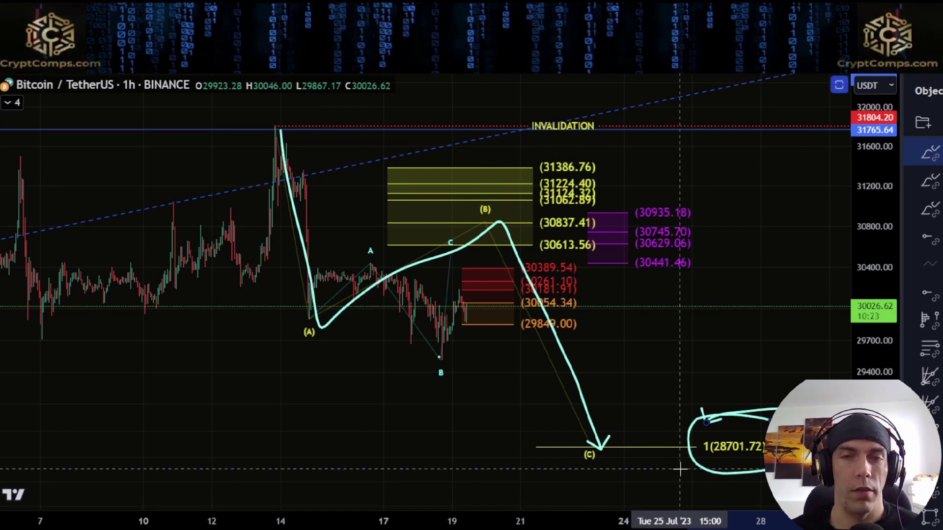
Undo the brush path running down to (C) and the circle around the 28701.72 target.
key("ctrl+z")
key("ctrl+z")
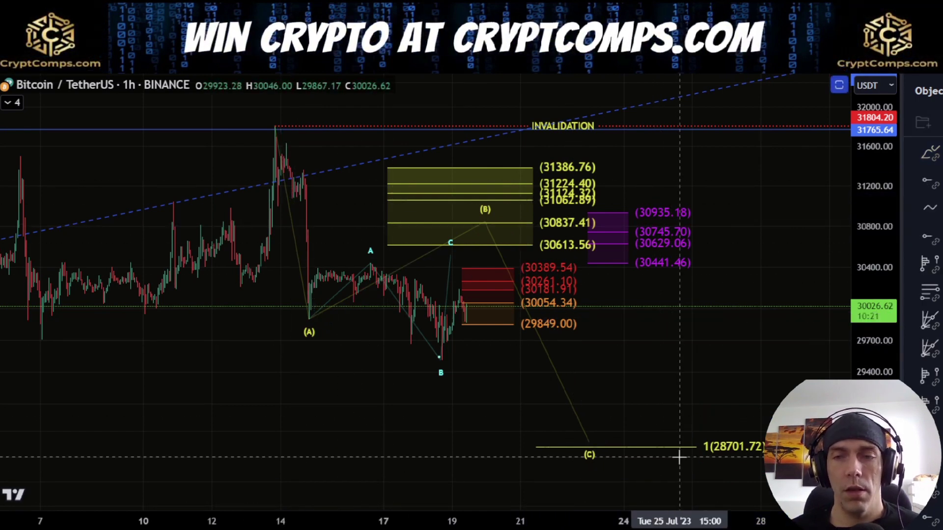
scroll(722, 396, "down", 5)
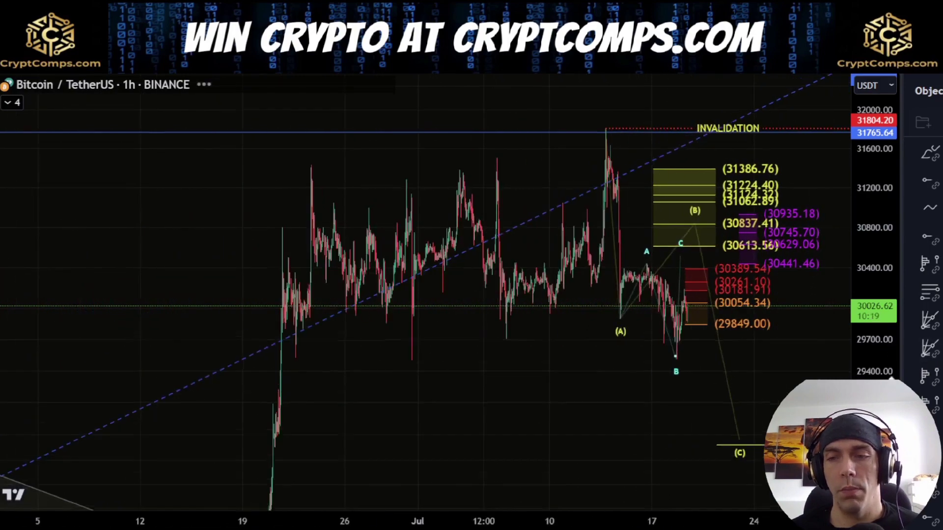
Briefly show the count with white A and B, hide it, and show the white 1–5 count with green retracement levels.
scroll(930, 403, "down", 5)
left_click(937, 306)
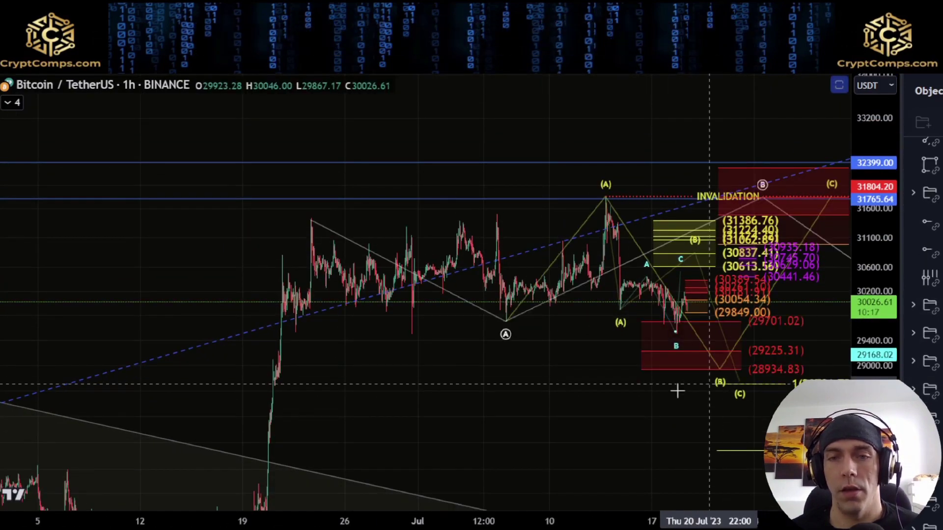
key("ctrl+z")
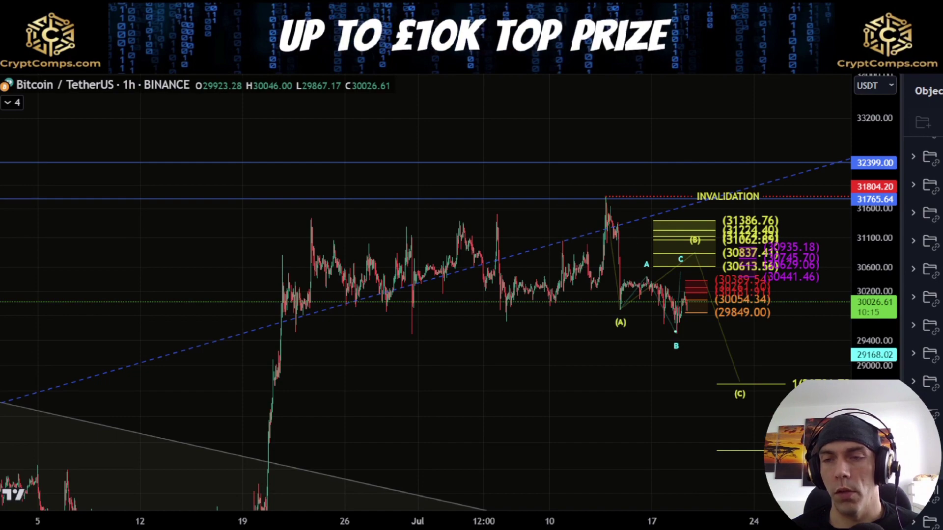
key("ctrl+z")
Examine the green retracement zone from 29699.21 to 26084.47 against the 28701.72 and 27675.91 (C) targets.
left_click_drag(694, 405, 516, 324)
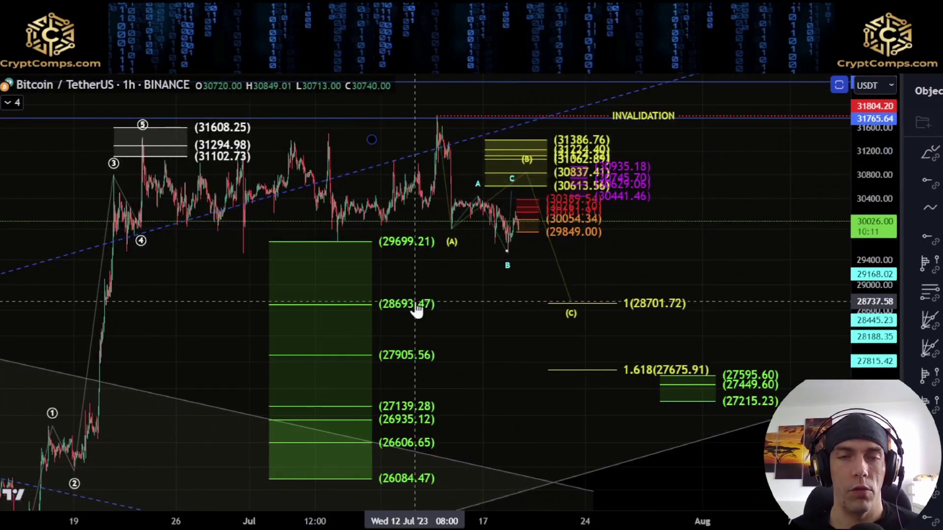
left_click_drag(505, 397, 512, 303)
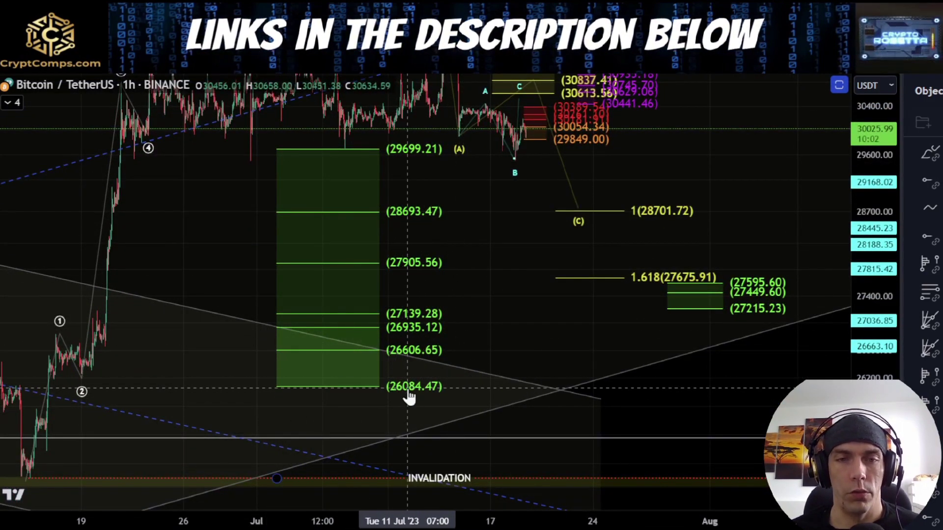
left_click_drag(602, 322, 617, 431)
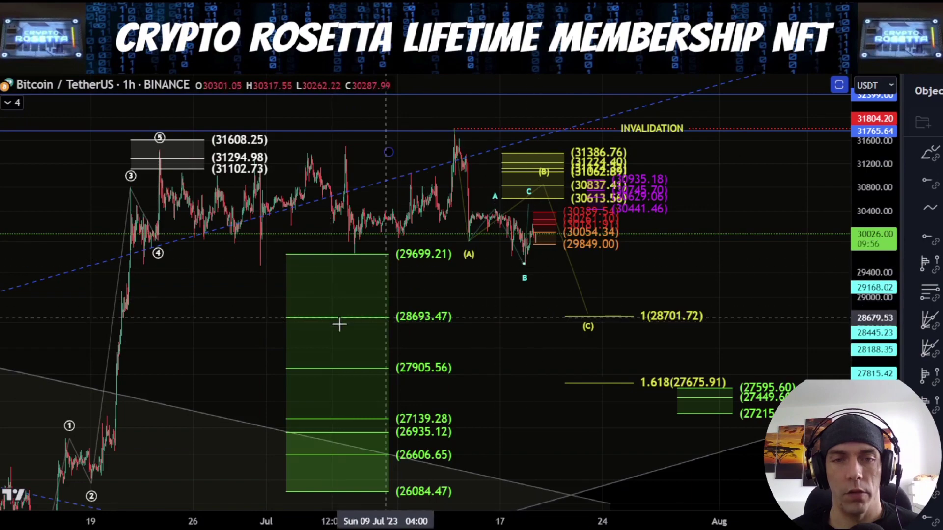
left_click_drag(489, 246, 378, 287)
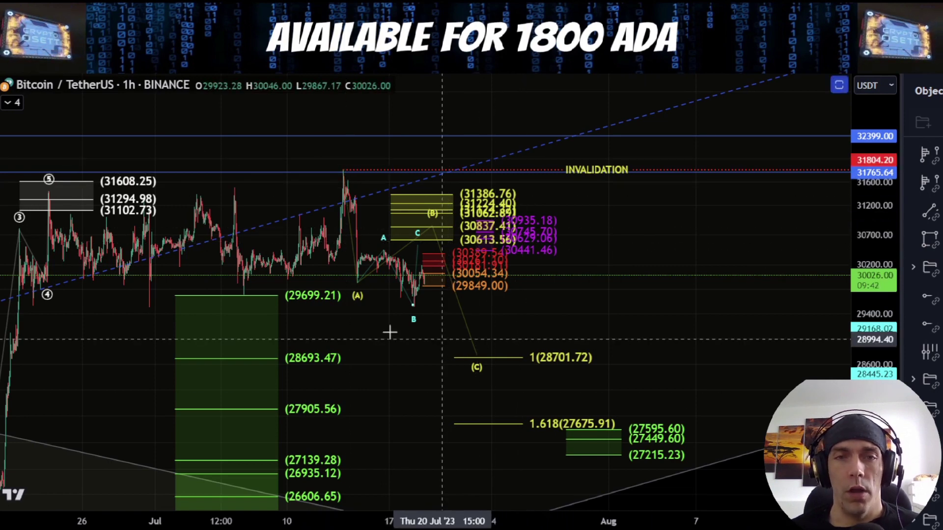
Switch the drawings to the count with (A) at the 18 July low and the (B) zone from 30367.44 to 31299.15.
scroll(376, 321, "up", 4)
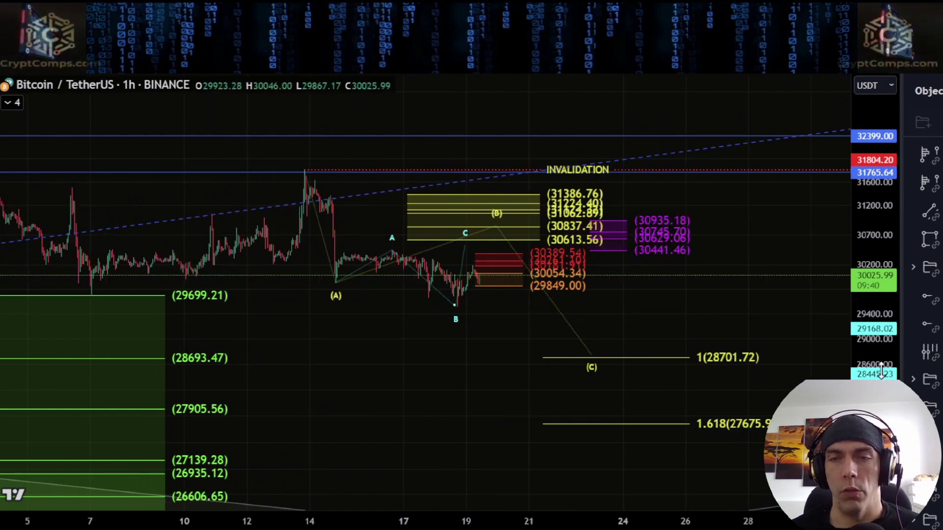
left_click_drag(873, 358, 874, 226)
left_click_drag(716, 300, 714, 368)
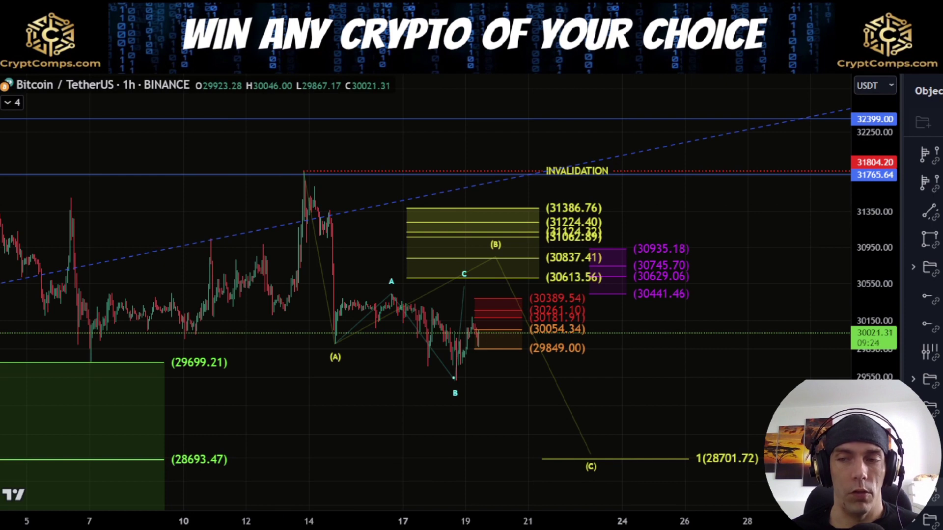
left_click_drag(479, 375, 487, 349)
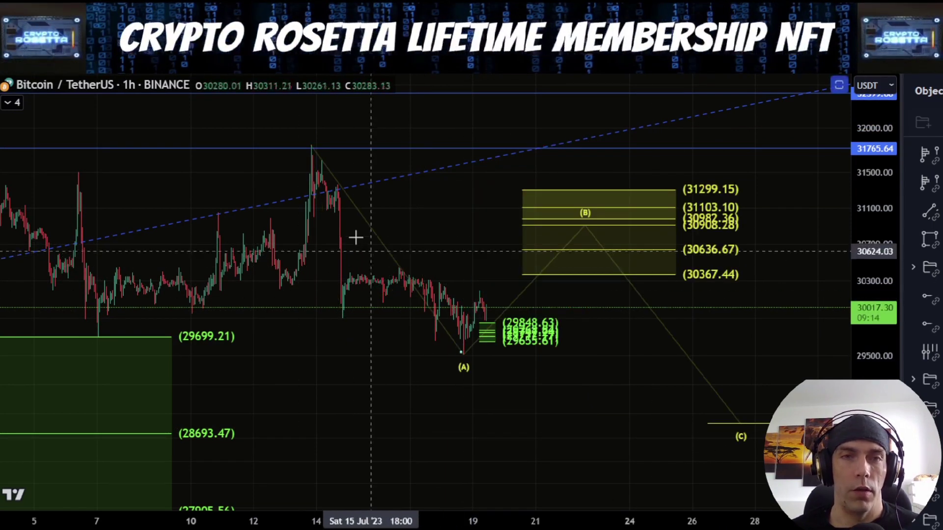
Sketch a brush path from the 14 July high down to (A), up to (B) and down to (C), and delete it.
mouse_move(305, 158)
left_mouse_down()
mouse_move(449, 354)
mouse_move(559, 224)
mouse_move(740, 428)
left_mouse_up()
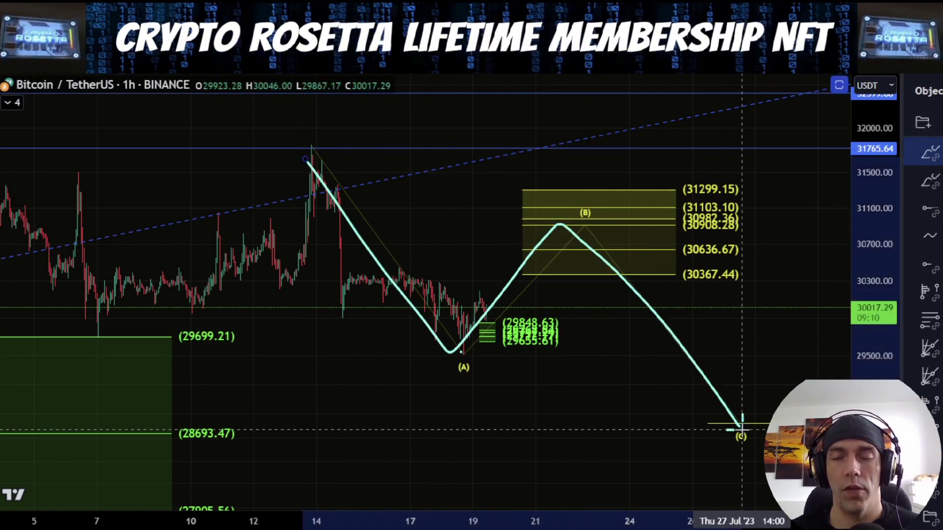
key("Delete")
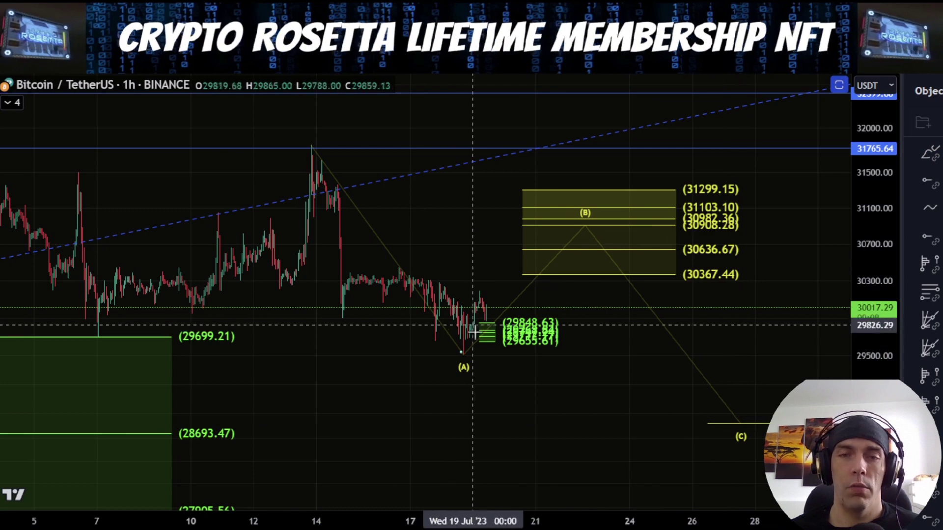
Sketch a path from (A) up to about 30270, down to about 30030 and up to 30908.28, circle the (B) prices, and undo both.
left_click_drag(464, 354, 499, 278)
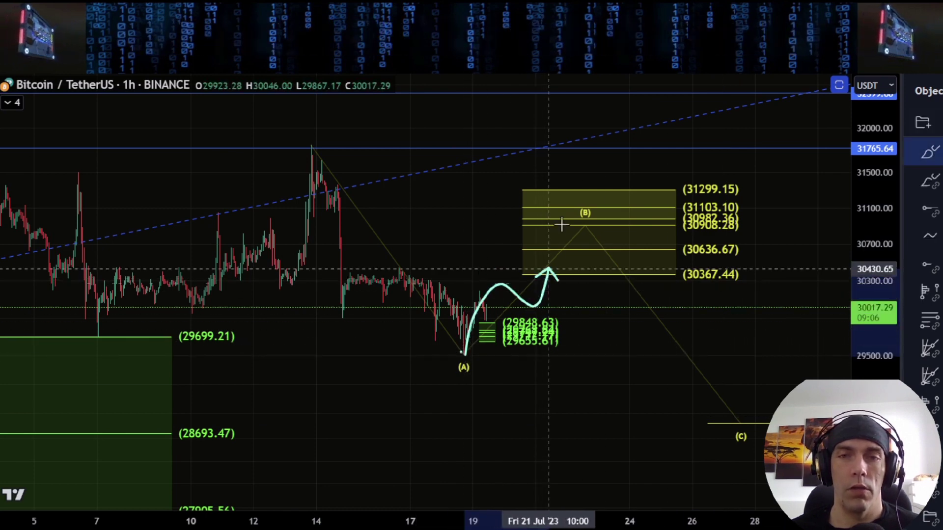
left_click_drag(561, 225, 561, 226)
mouse_move(745, 172)
left_mouse_down()
mouse_move(674, 169)
mouse_move(663, 289)
mouse_move(759, 284)
left_mouse_up()
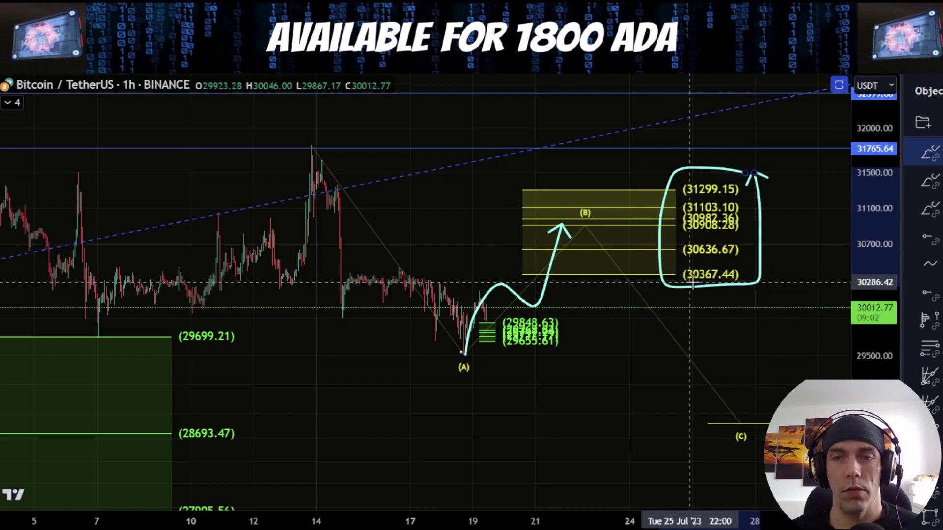
key("ctrl+z")
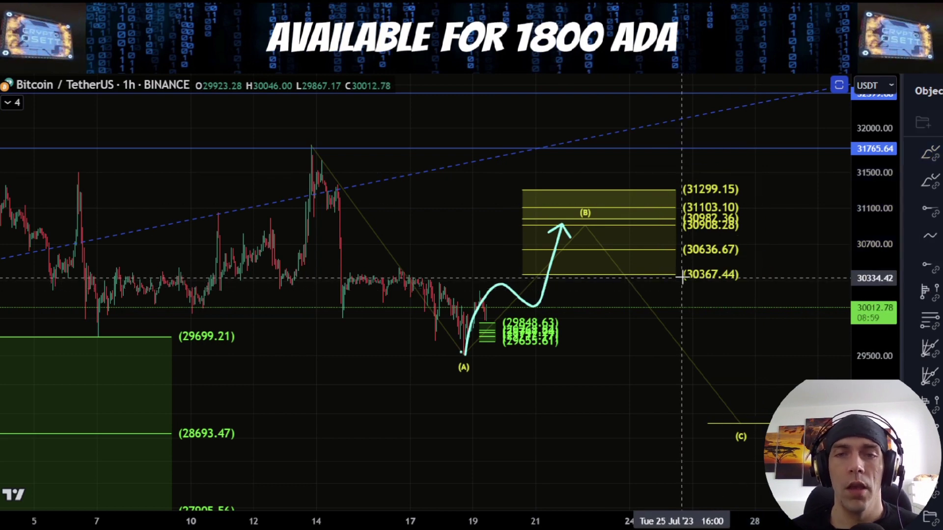
key("ctrl+z")
Sketch a stroke from (A) up into the (B) zone and another around its price labels, undoing each one.
mouse_move(458, 368)
left_mouse_down()
mouse_move(515, 317)
mouse_move(541, 228)
left_mouse_up()
key("ctrl+z")
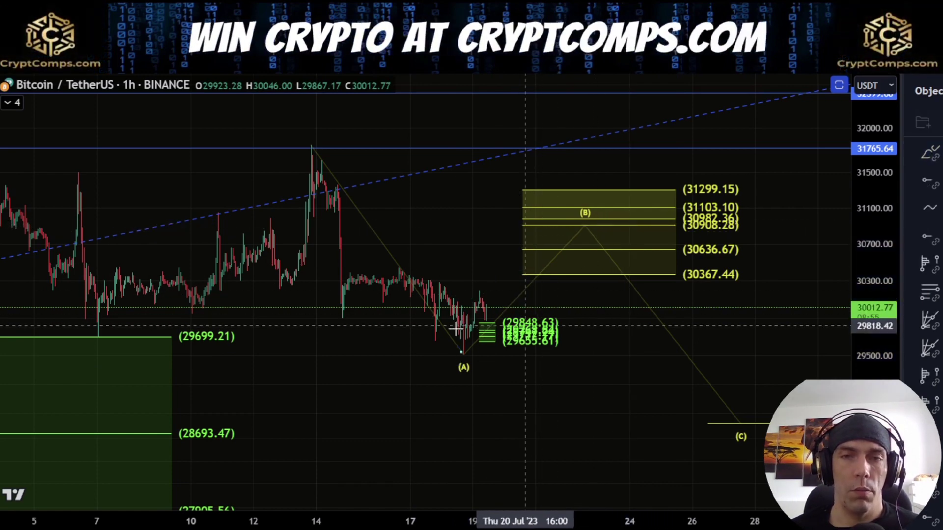
mouse_move(734, 177)
left_mouse_down()
mouse_move(570, 169)
mouse_move(492, 238)
mouse_move(772, 305)
mouse_move(679, 170)
left_mouse_up()
key("ctrl+z")
Hide the drawing group holding the yellow (A)(B)(C) count and the 30367.44 to 31299.15 zone.
scroll(940, 443, "down", 3)
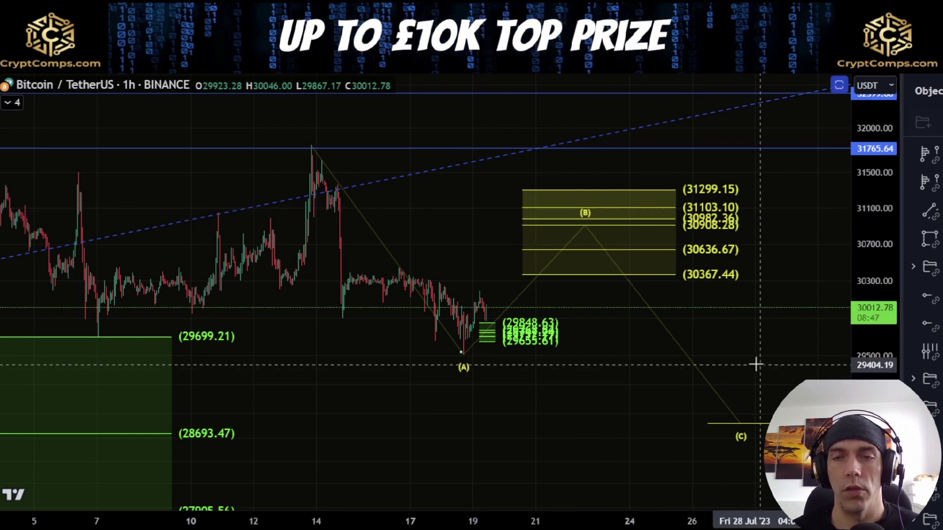
left_click_drag(755, 363, 641, 350)
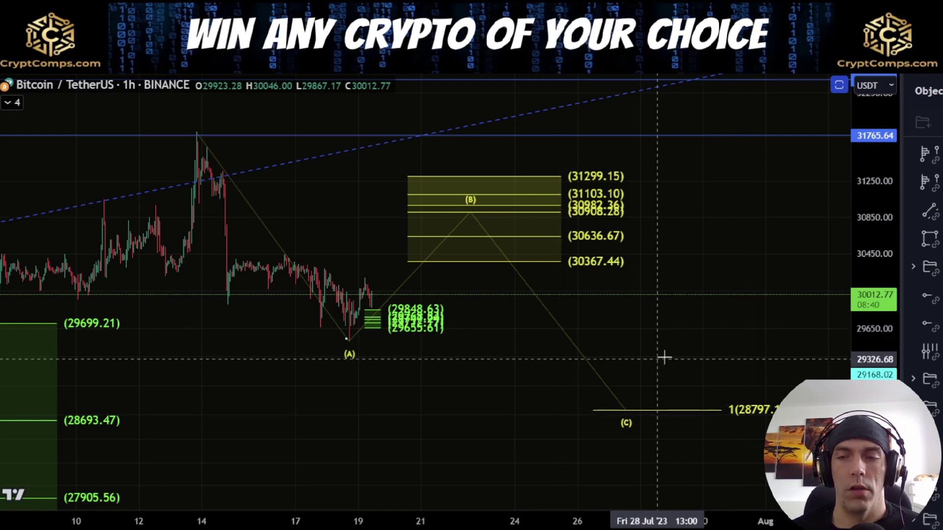
left_click_drag(665, 358, 707, 364)
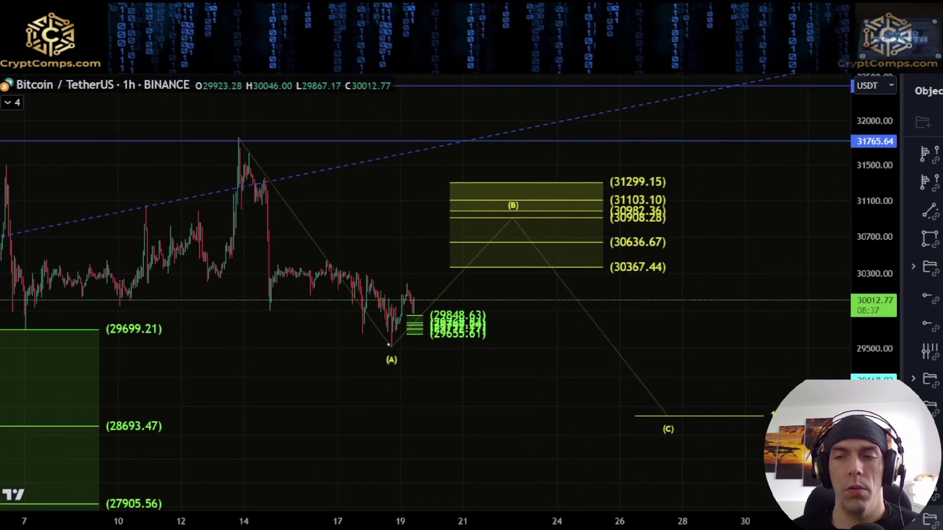
scroll(401, 311, "down", 3)
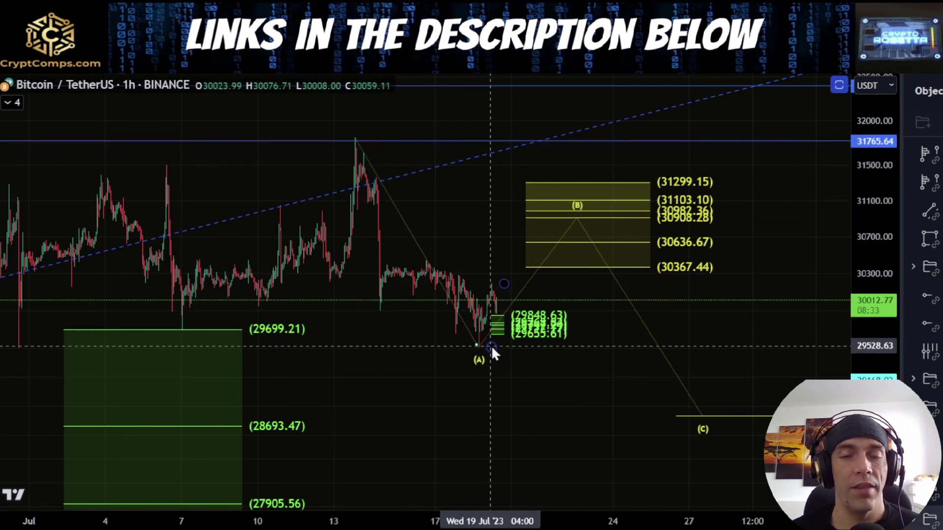
left_click(939, 407)
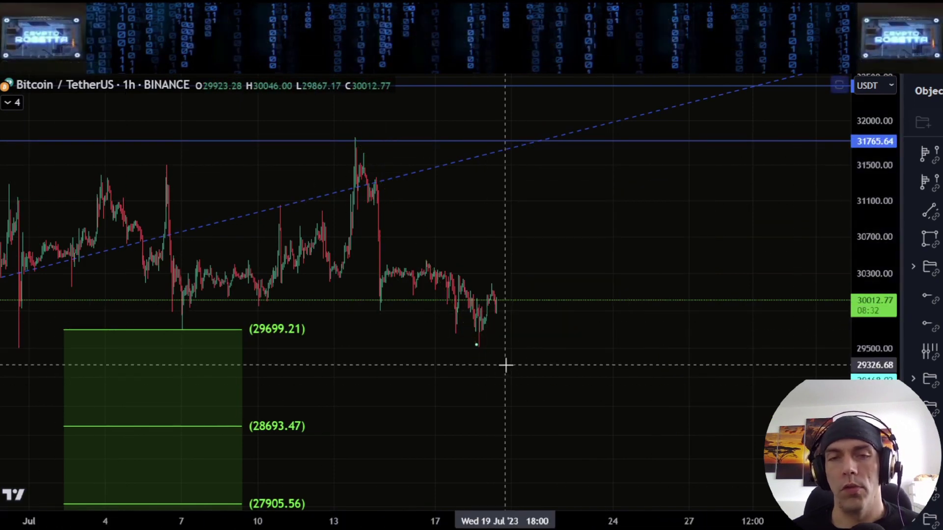
Sketch a zigzag from the 18 July low up to about 29980, down to about 29700 and up to about 30180, and delete it.
scroll(506, 365, "up", 6)
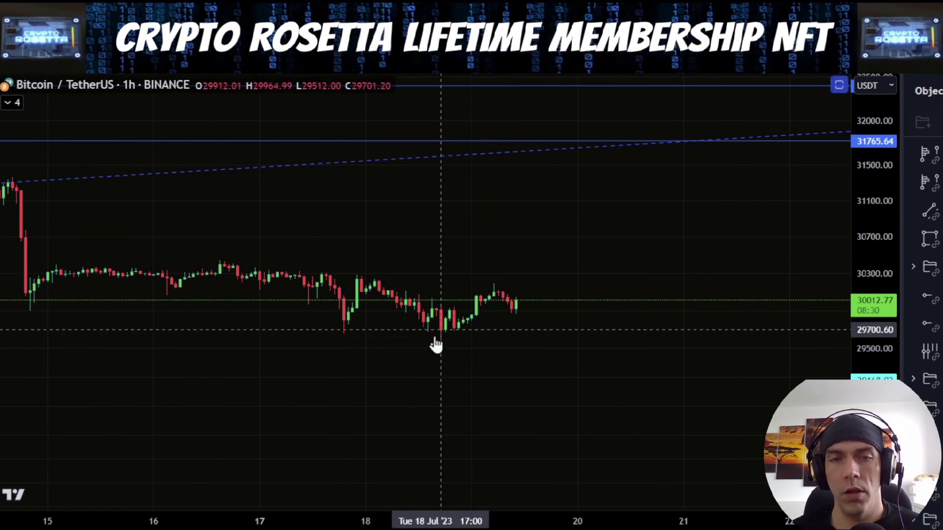
left_click_drag(854, 420, 852, 226)
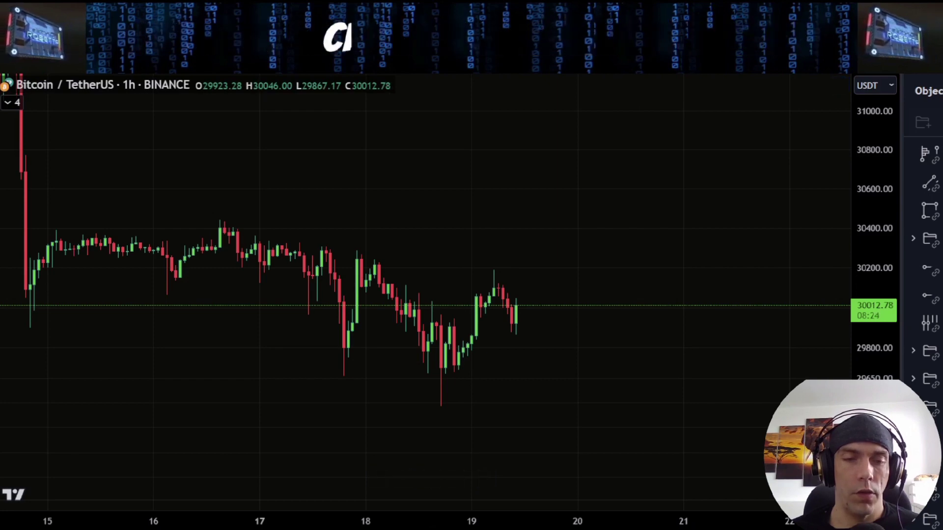
mouse_move(437, 398)
left_mouse_down()
mouse_move(467, 336)
mouse_move(480, 272)
left_mouse_up()
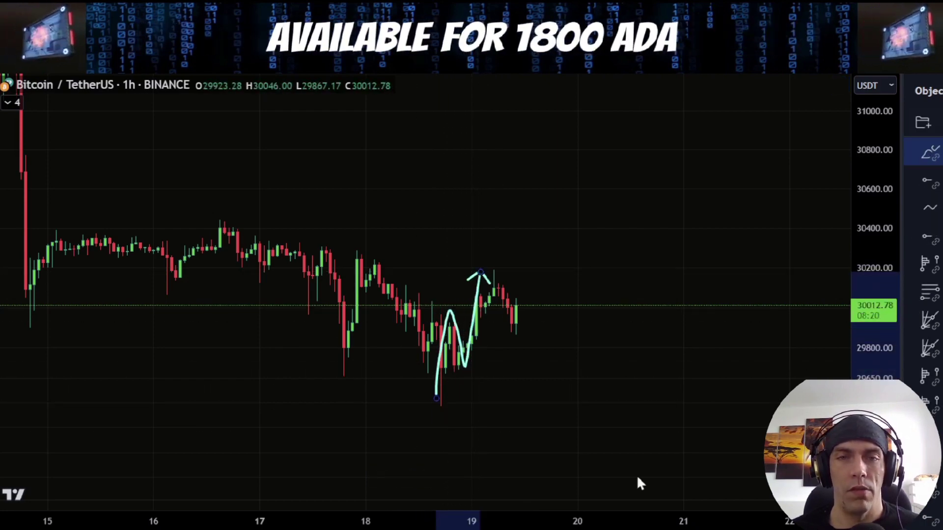
key("Delete")
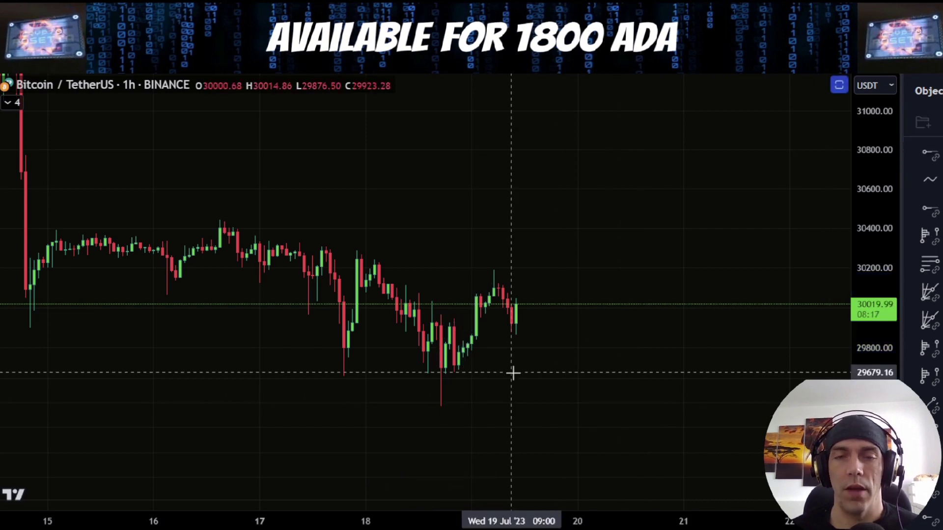
Show the drawing group with the yellow (1)–(5) impulse count rising from the 18 July low.
scroll(514, 372, "up", 3)
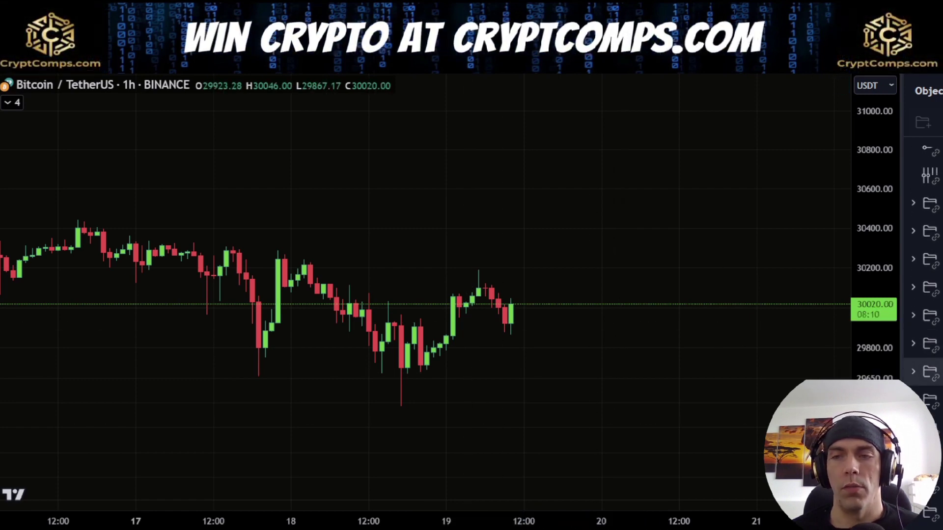
left_click(938, 371)
scroll(457, 394, "up", 5)
scroll(334, 393, "down", 4)
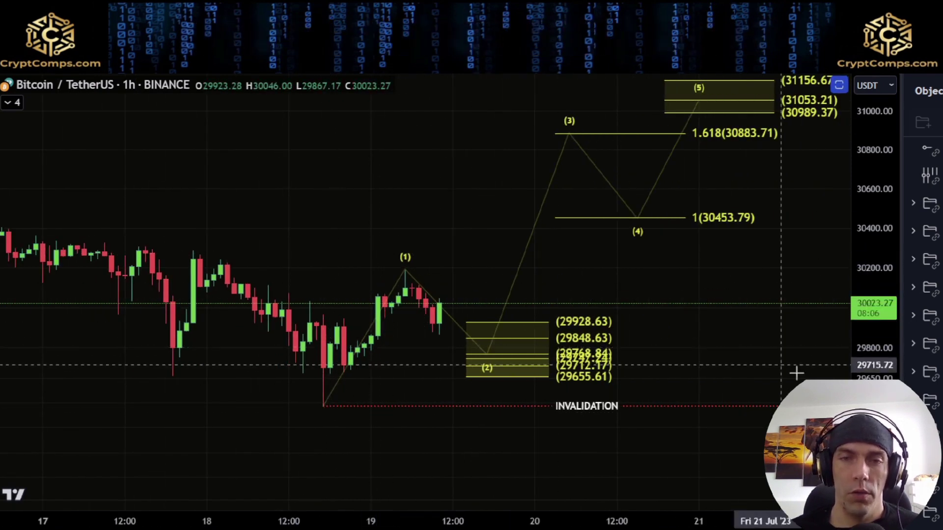
Sketch a brush path from (1) down to about 29880, up to about 30050 and down to about 29745 near (2).
left_click_drag(866, 432, 844, 341)
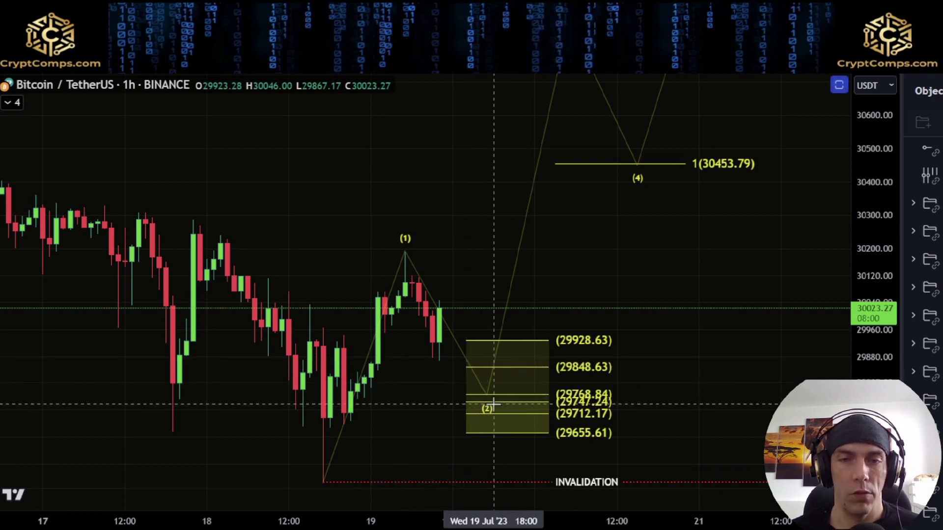
left_click_drag(867, 432, 867, 418)
left_click_drag(701, 430, 721, 352)
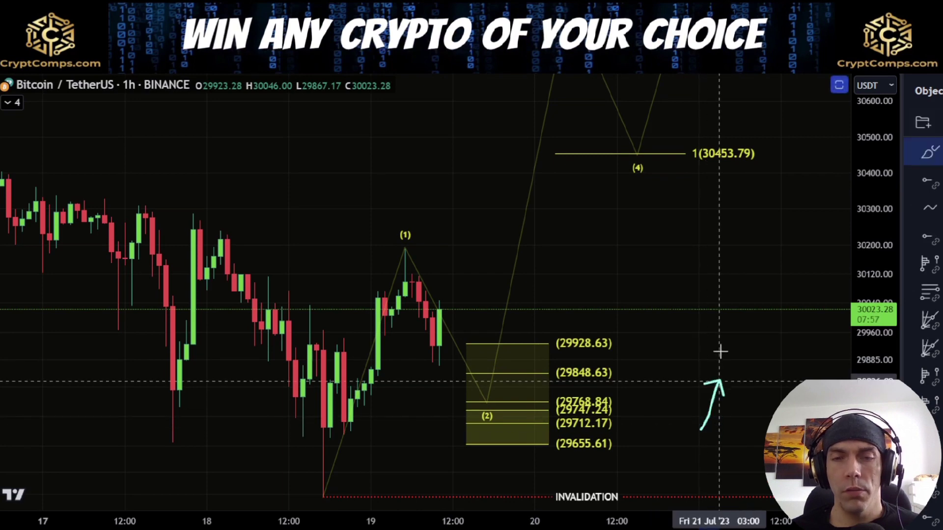
key("Delete")
left_click_drag(686, 411, 684, 332)
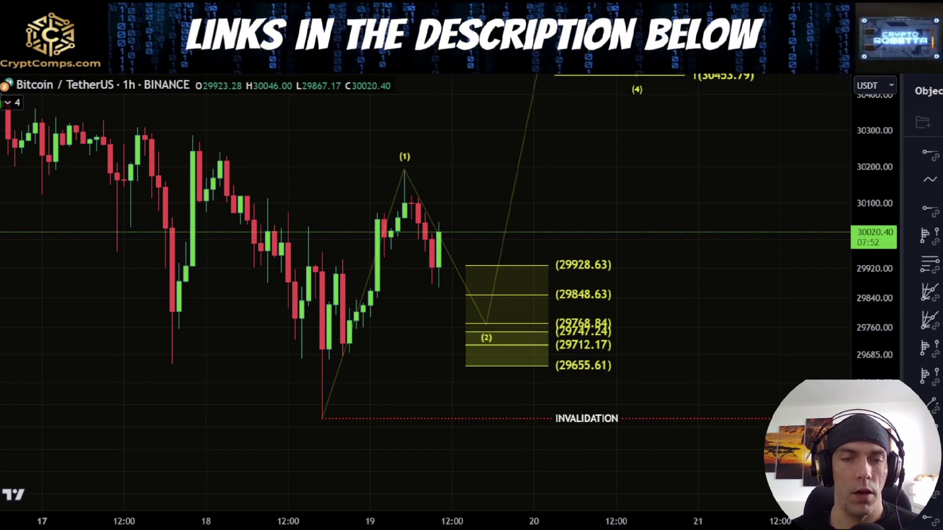
left_click_drag(410, 179, 437, 290)
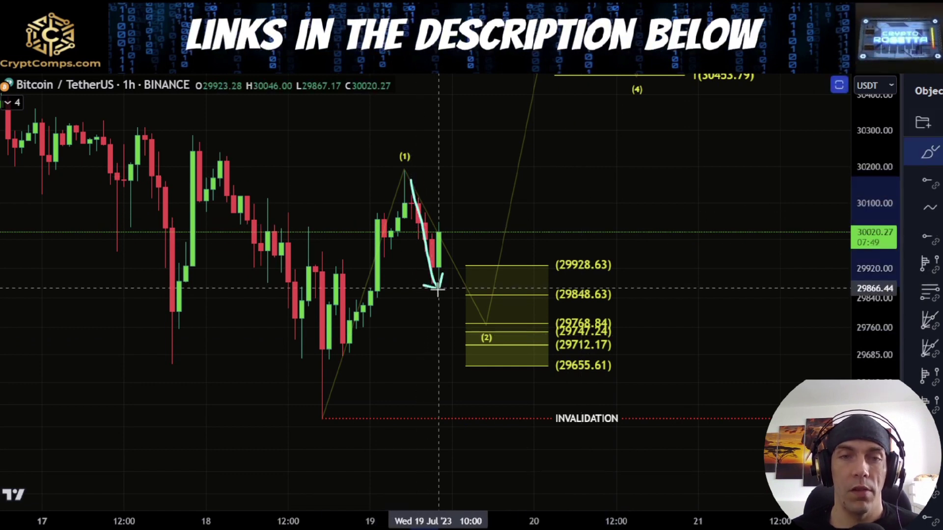
left_click_drag(470, 244, 506, 333)
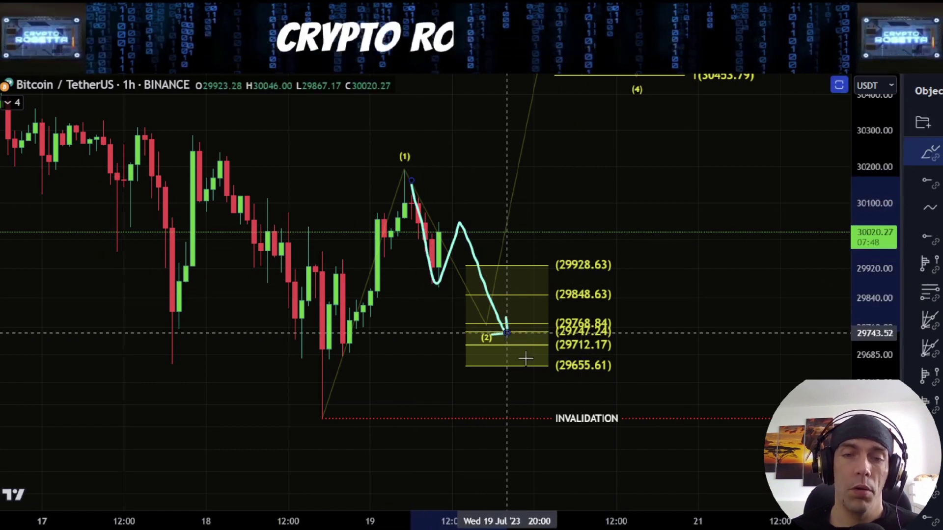
Circle the INVALIDATION label below the (2) zone with the brush and delete the circle.
mouse_move(698, 386)
left_mouse_down()
mouse_move(545, 393)
mouse_move(637, 435)
mouse_move(668, 387)
left_mouse_up()
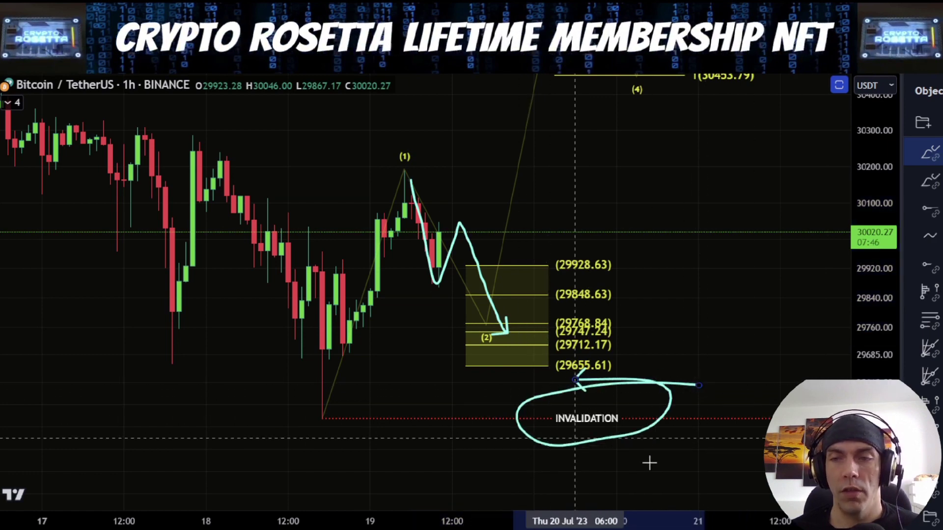
key("Delete")
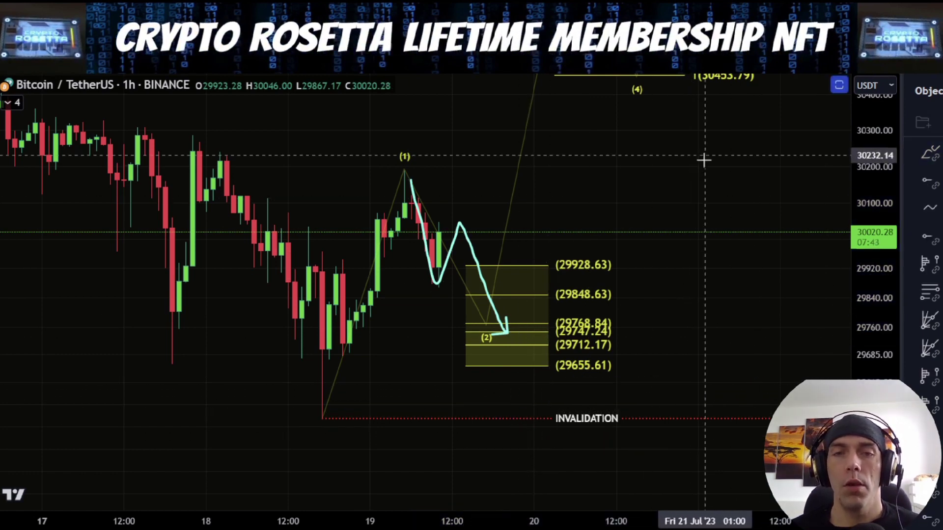
Delete the brush path running from (1) down into the (2) zone.
left_click_drag(703, 160, 585, 299)
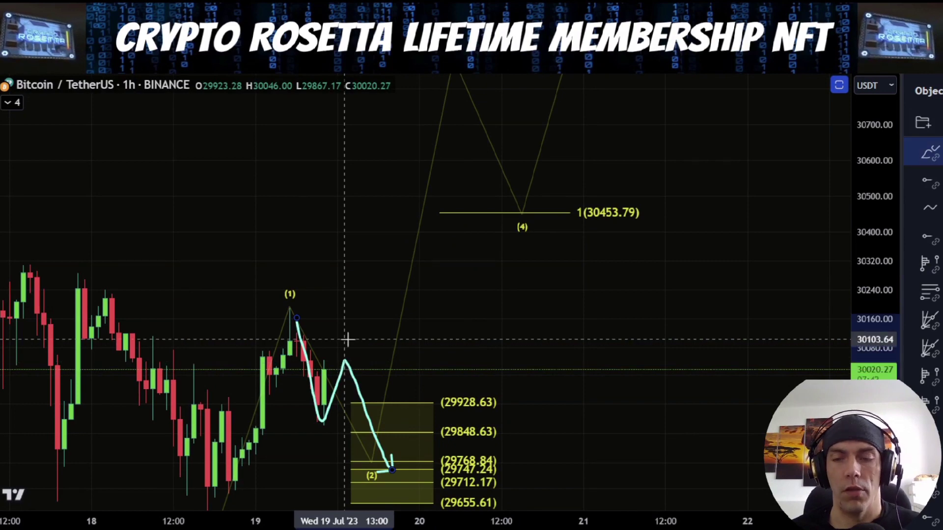
key("Delete")
mouse_move(863, 237)
left_mouse_down()
mouse_move(864, 371)
mouse_move(863, 360)
left_mouse_up()
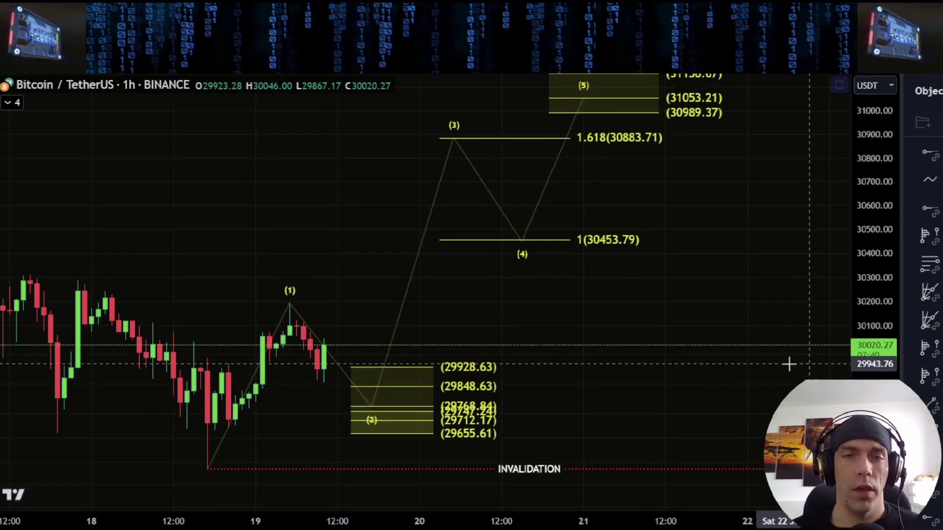
scroll(789, 363, "down", 2)
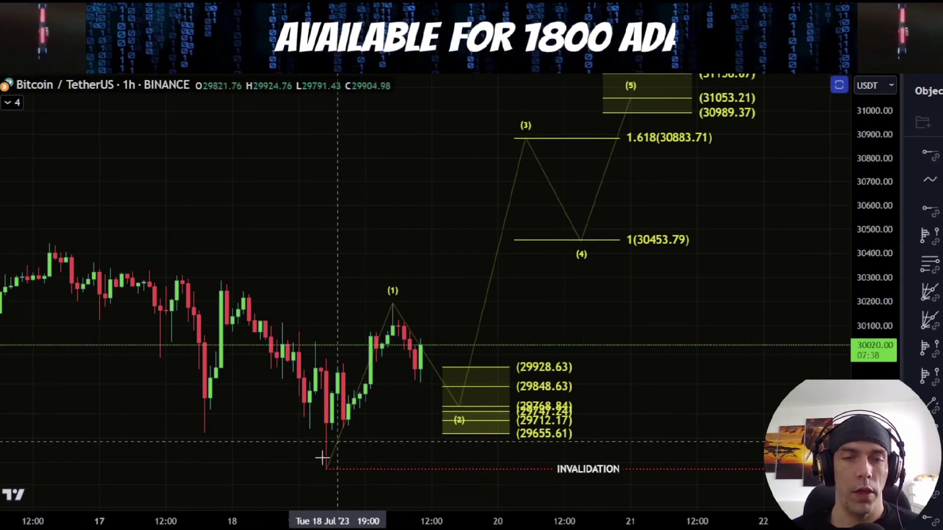
Sketch a path from the 18 July low over (1), into the (2) zone and up to about 30450, underline the 1(30453.79) label, and delete both strokes.
mouse_move(322, 465)
left_mouse_down()
mouse_move(390, 309)
mouse_move(466, 404)
left_mouse_up()
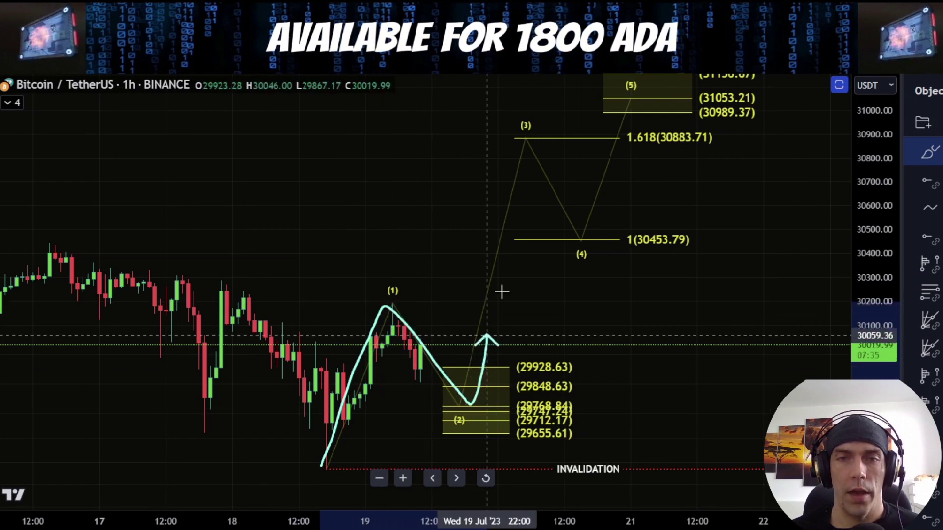
left_click_drag(501, 292, 518, 241)
scroll(406, 279, "down", 3)
mouse_move(305, 236)
left_mouse_down()
mouse_move(332, 231)
mouse_move(242, 217)
left_mouse_up()
key("Delete")
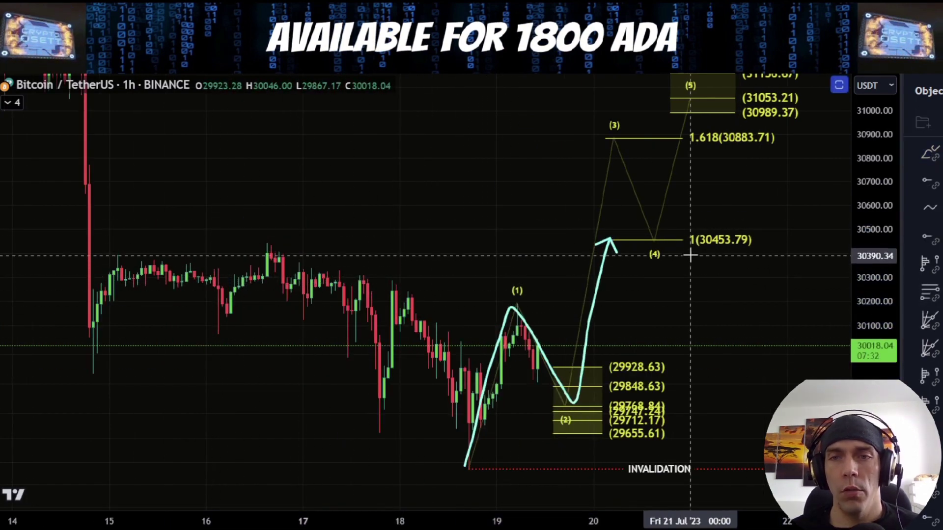
left_click_drag(744, 253, 744, 251)
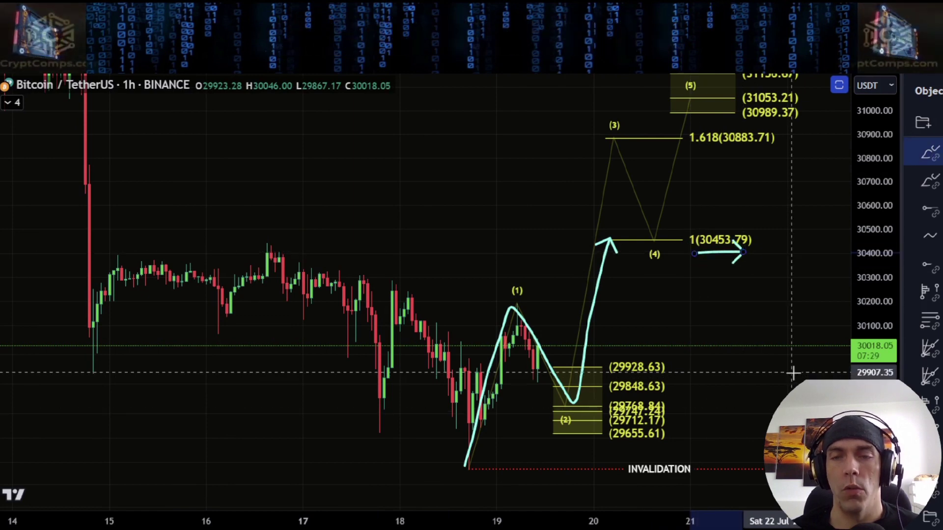
key("Delete")
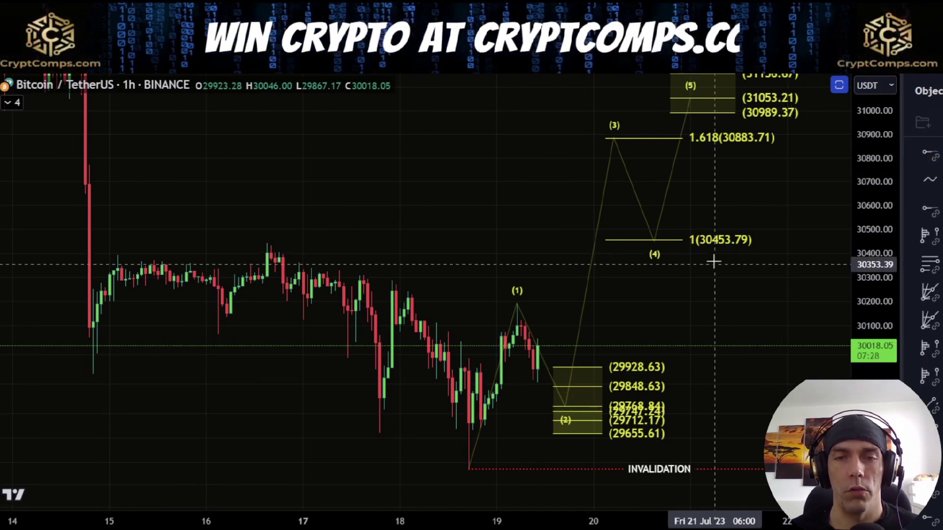
Sketch a path from the 18 July low over (1), down into (2) and up to about 30925 past the 1.618 level, and delete it.
mouse_move(465, 469)
left_mouse_down()
mouse_move(517, 290)
mouse_move(564, 375)
mouse_move(551, 388)
left_mouse_up()
left_click_drag(589, 328, 651, 127)
left_click_drag(786, 167, 641, 262)
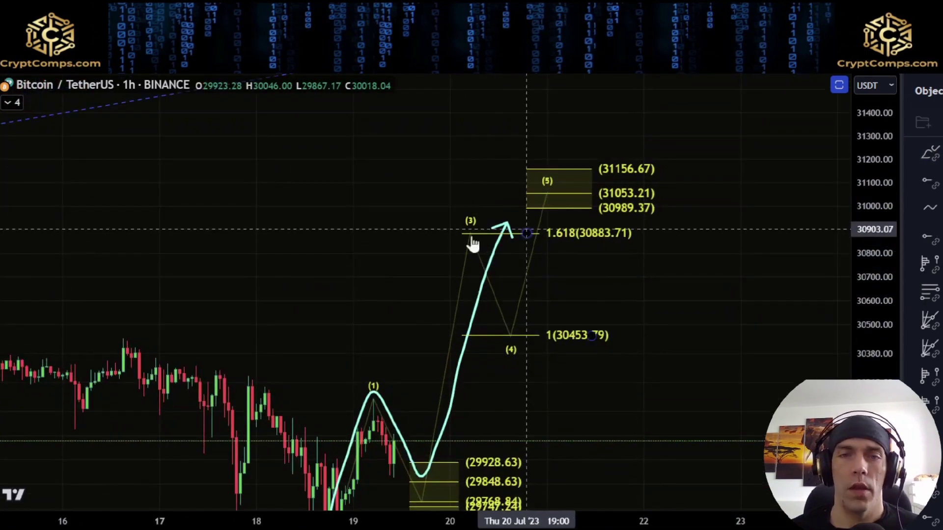
left_click_drag(532, 246, 676, 150)
left_click_drag(743, 162, 671, 197)
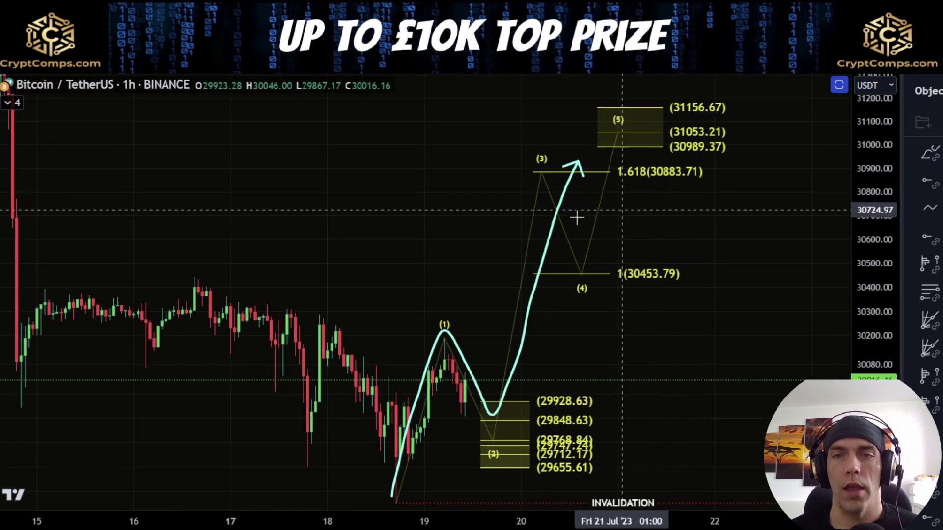
left_click(550, 235)
key("Delete")
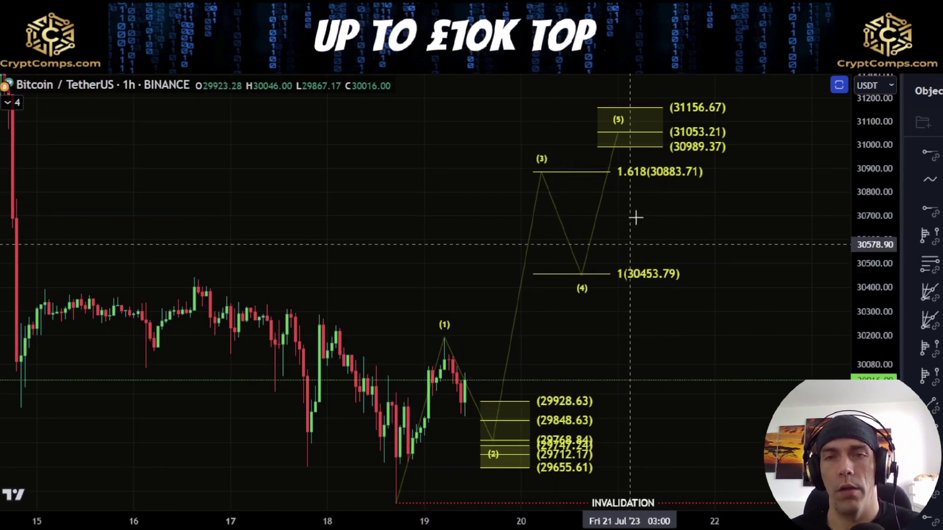
Move the last anchor of the Fibonacci extension for (3) and (4) to the (2) low, placing 1.618 at 30890.42 and 1 at 30460.41.
left_click(593, 469)
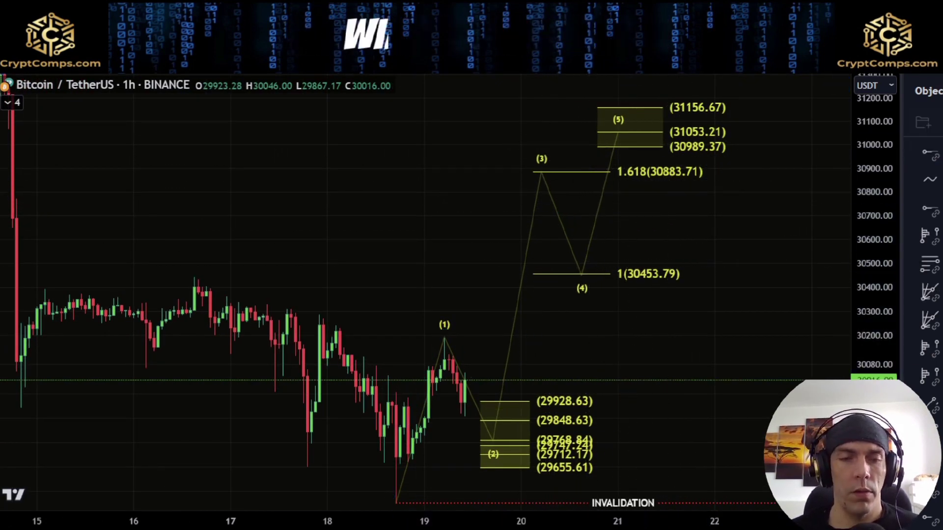
left_click_drag(506, 432, 494, 460)
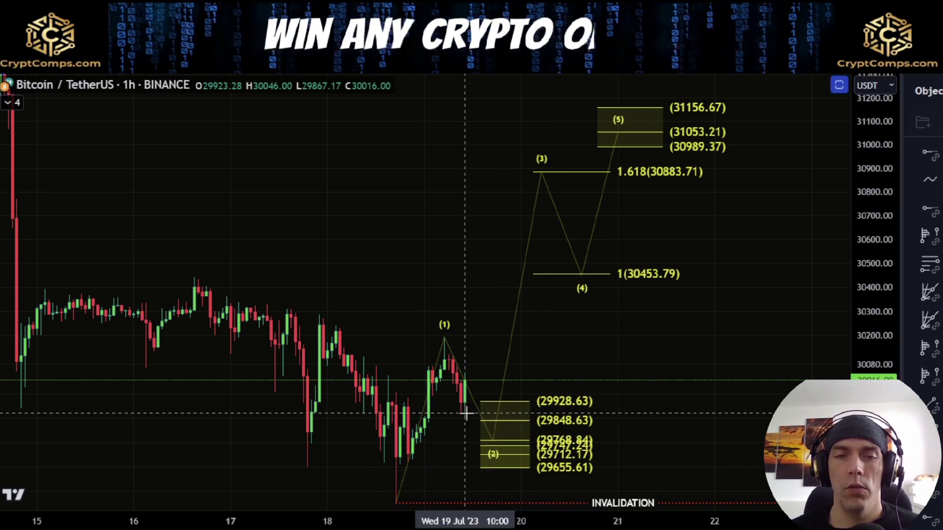
left_click(633, 277)
left_click_drag(611, 437, 611, 415)
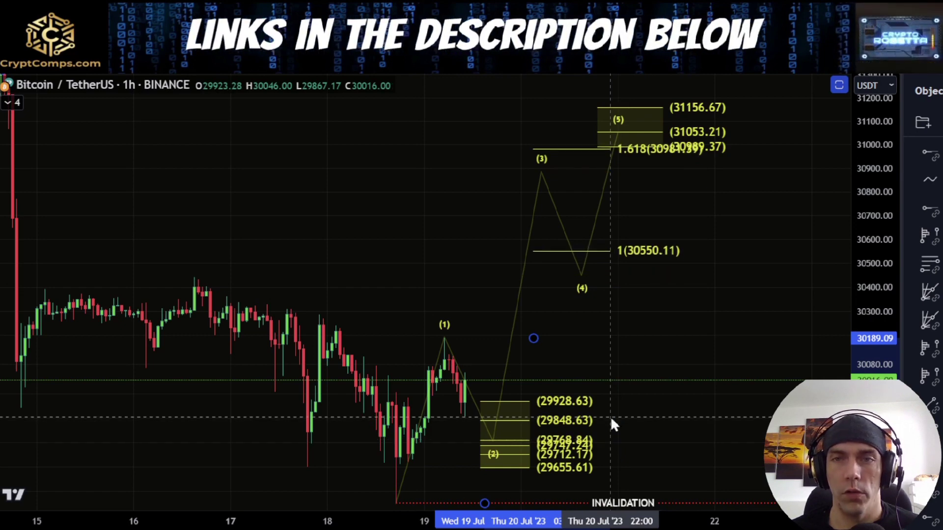
left_click_drag(611, 417, 615, 438)
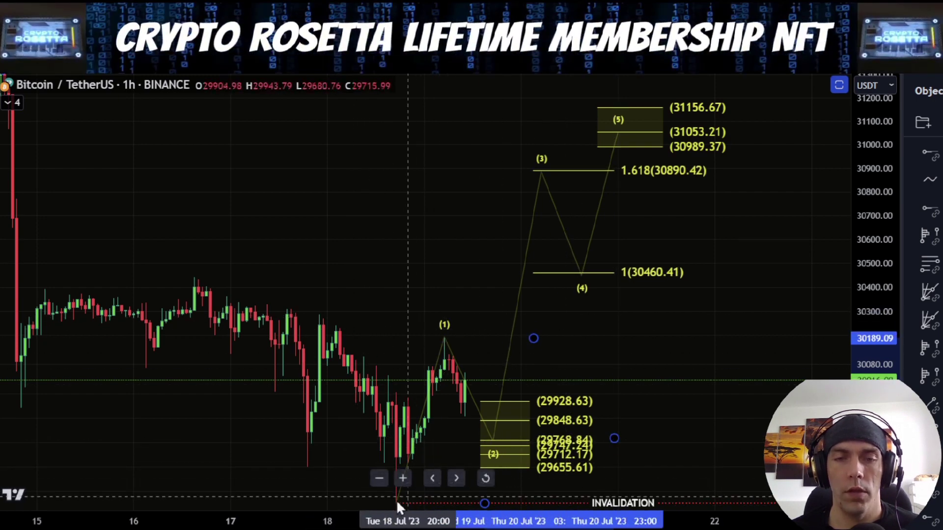
Sketch a brush path from the 18 July low through (1)–(5) to about 31060, down to about 30600, up to about 30700 and down to about 29960.
left_click_drag(642, 334, 631, 383)
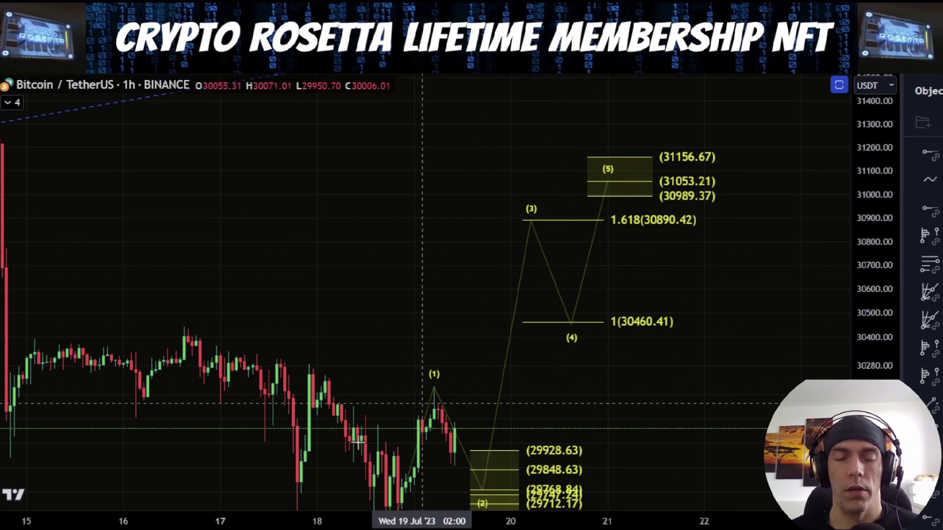
left_click_drag(686, 282, 582, 224)
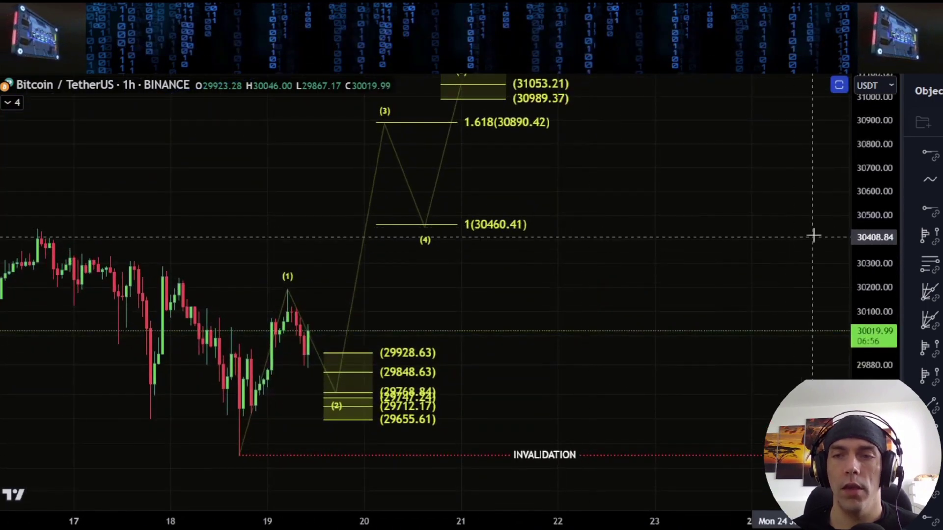
left_click_drag(879, 228, 881, 297)
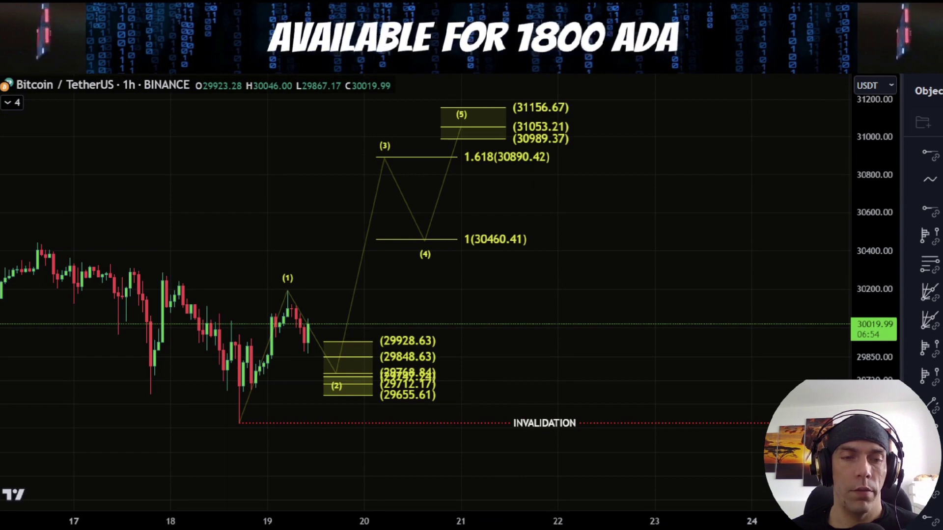
mouse_move(239, 421)
left_mouse_down()
mouse_move(248, 393)
mouse_move(333, 379)
mouse_move(397, 179)
left_mouse_up()
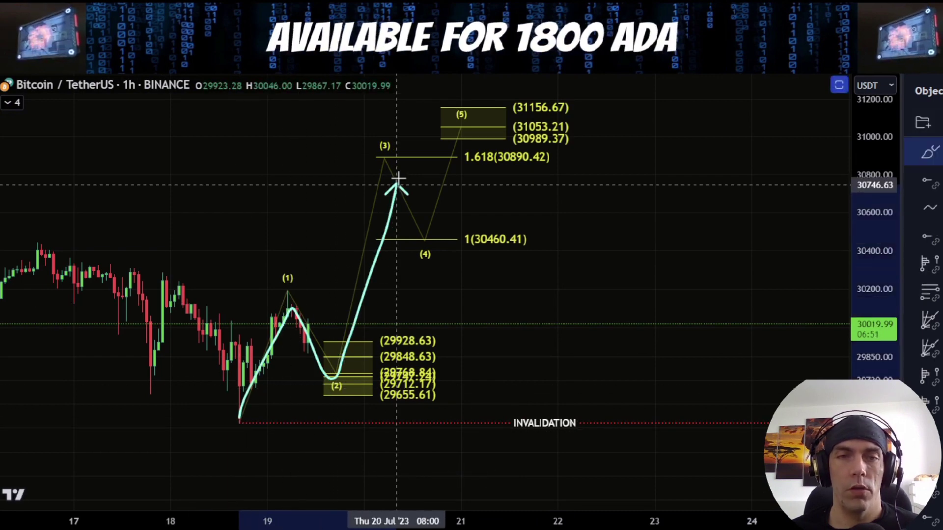
left_click_drag(436, 230, 479, 118)
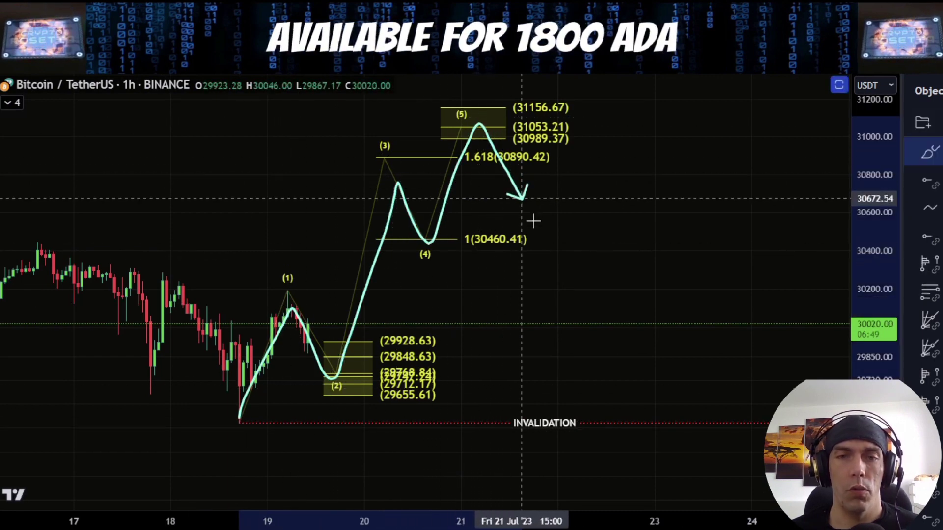
left_click_drag(562, 187, 622, 333)
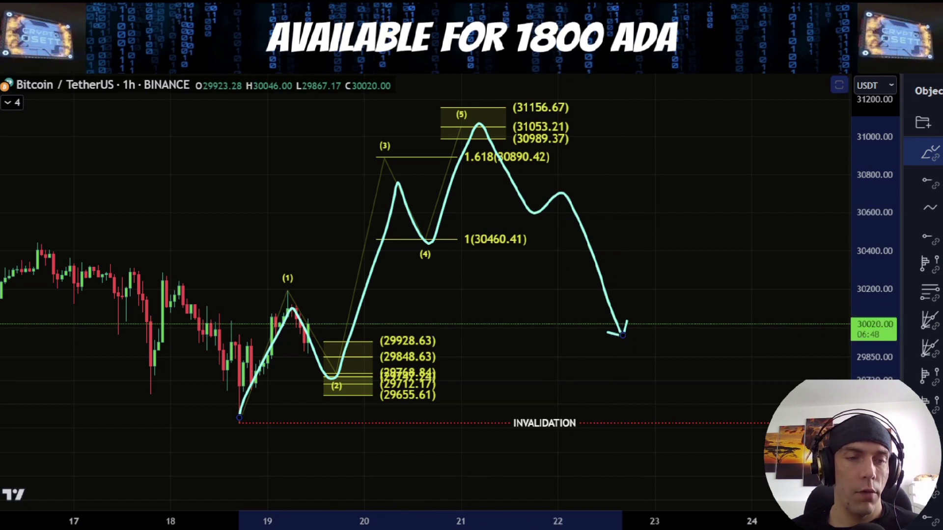
key("Escape")
Draw a Fibonacci retracement from the 18 July low to 31052.66 at (5), style it green and shift it to span 21–23 July.
key("alt+f")
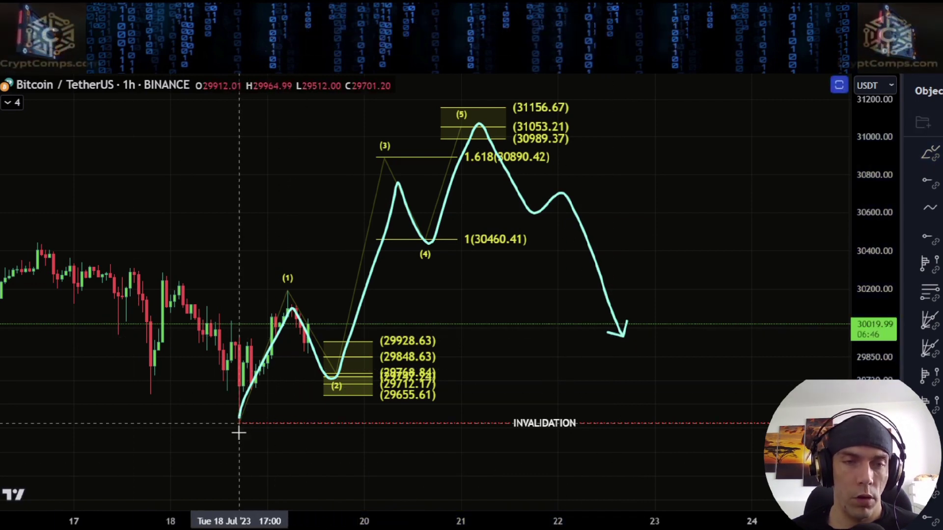
left_click(240, 424)
left_click(485, 127)
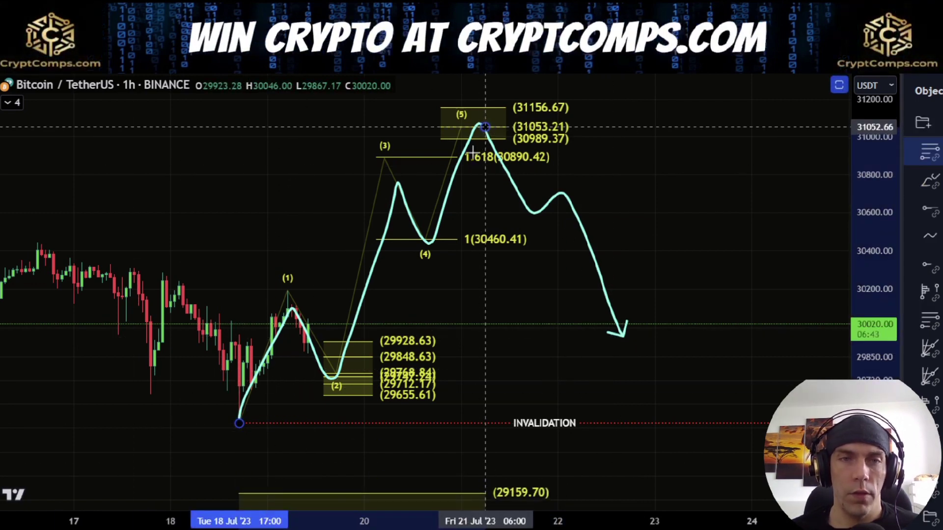
left_click(25, 527)
left_click(50, 358)
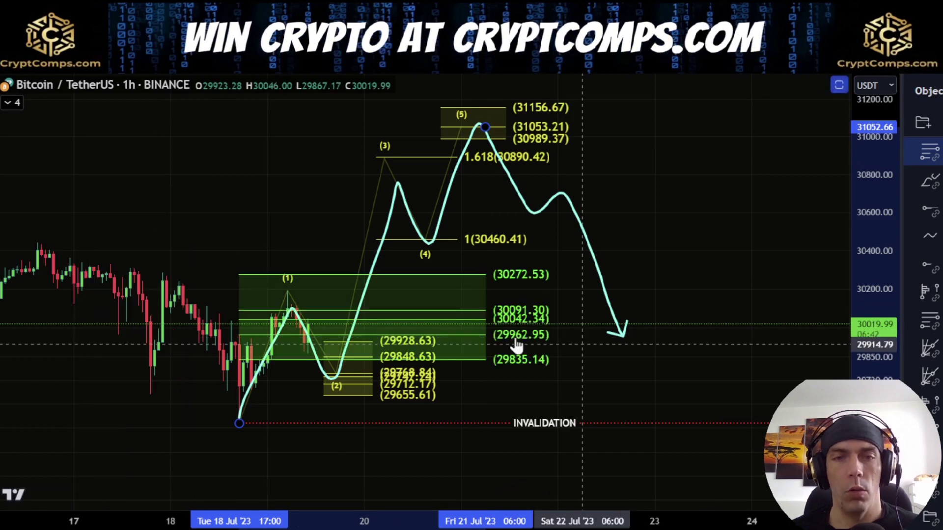
left_click_drag(504, 315, 764, 313)
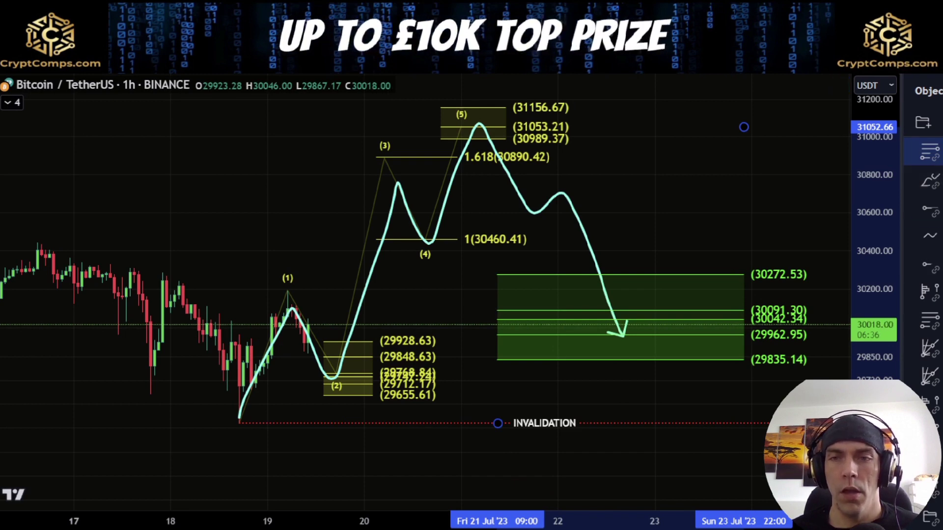
Show the drawing group with the white circled 1–5 count and its yellow (1)–(5) subwaves.
scroll(923, 171, "down", 1)
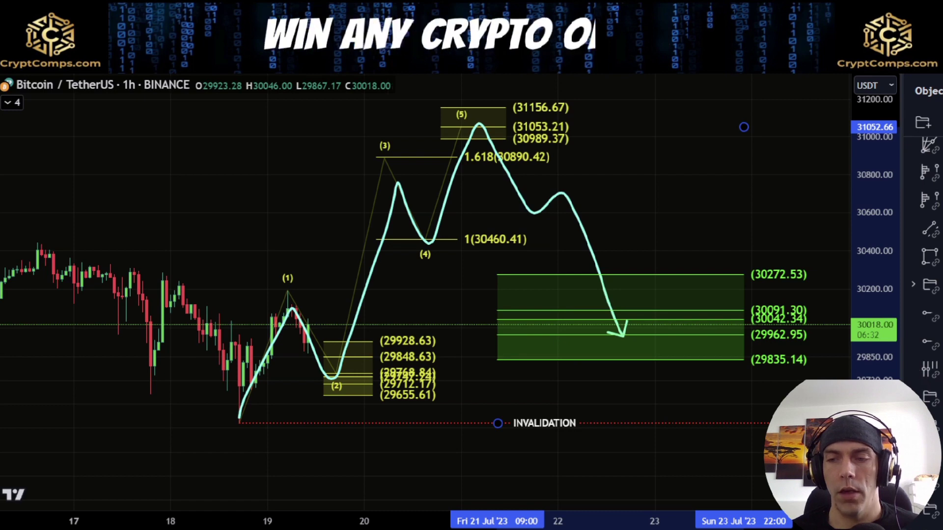
scroll(923, 171, "down", 1)
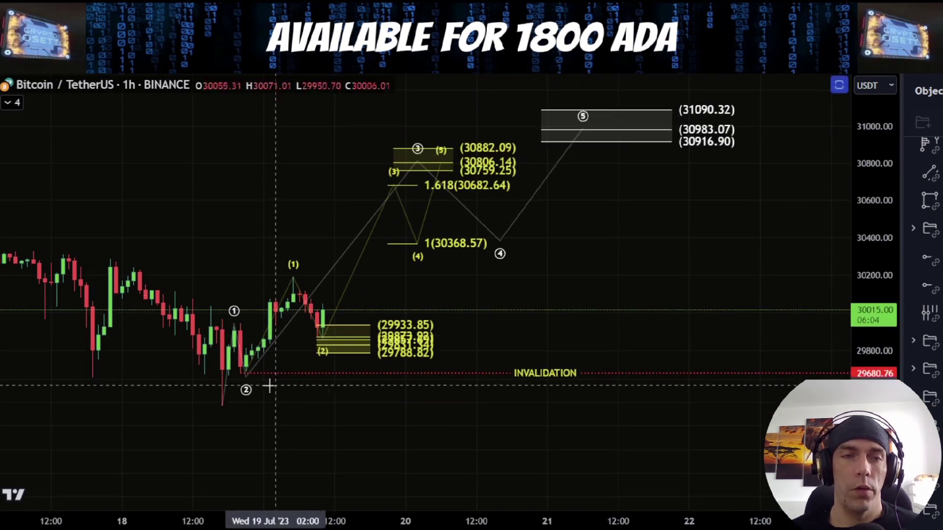
Sketch a path from the 18 July low through circled 1 and 2, (1) and (2), up to about 30770 at (3), and delete it.
left_click(221, 407)
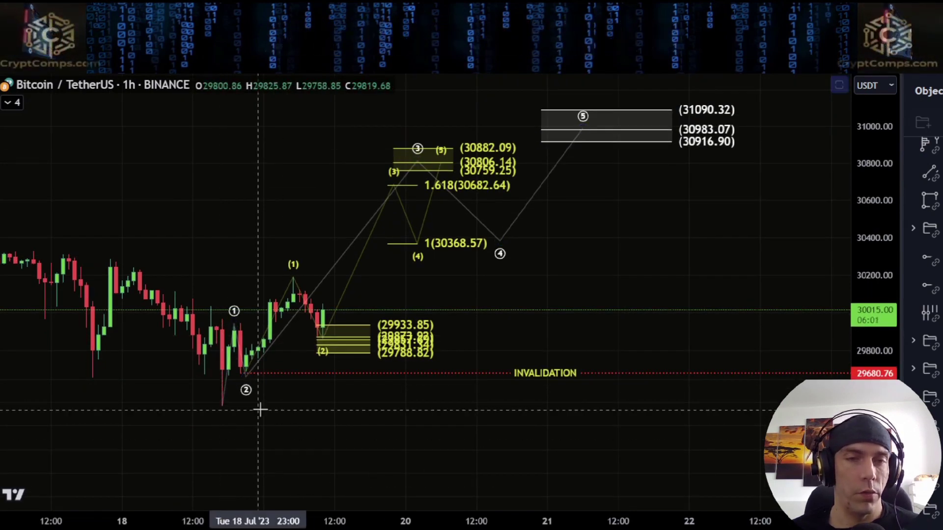
mouse_move(221, 407)
left_mouse_down()
mouse_move(228, 327)
mouse_move(255, 353)
mouse_move(292, 269)
left_mouse_up()
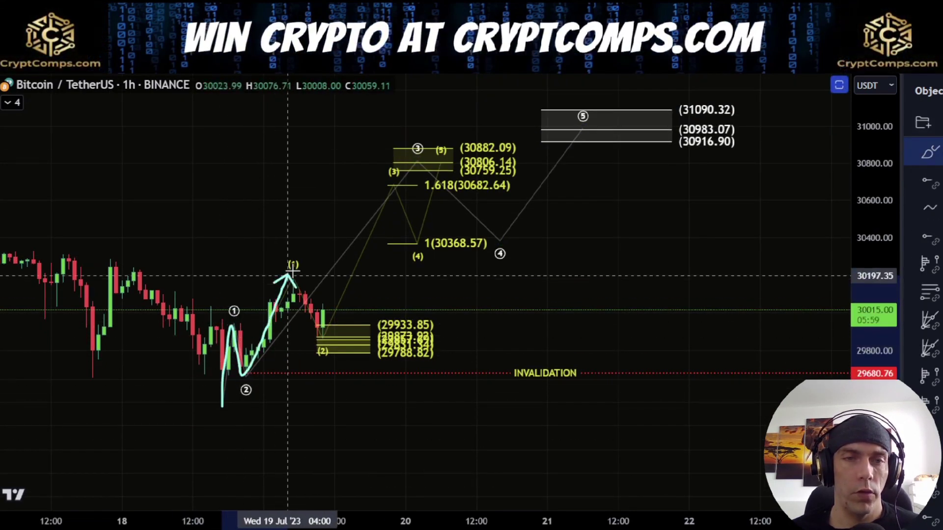
mouse_move(318, 348)
left_mouse_down()
mouse_move(348, 248)
mouse_move(393, 169)
left_mouse_up()
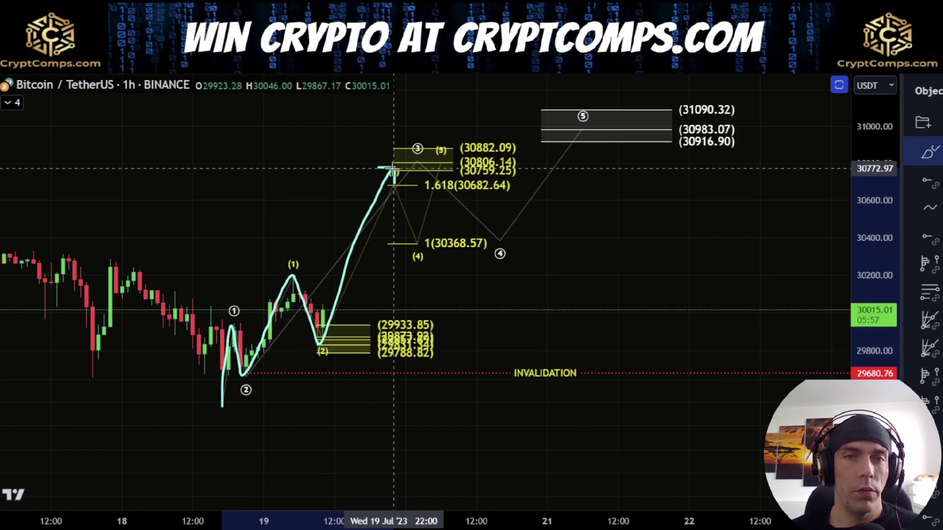
key("Delete")
Circle the 1.618(30682.64) target label of wave (3) with the brush and undo the circle.
scroll(301, 399, "up", 4)
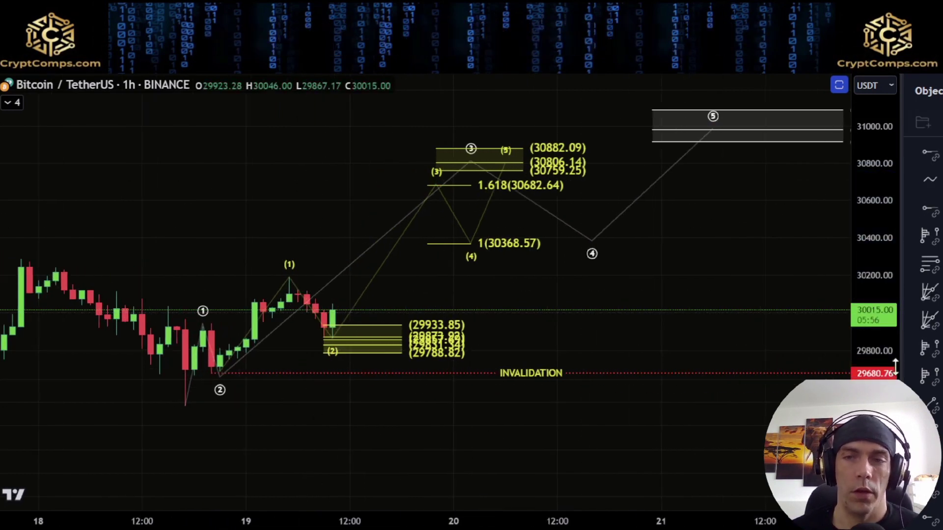
left_click_drag(887, 351, 875, 240)
mouse_move(545, 121)
left_mouse_down()
mouse_move(502, 114)
mouse_move(519, 154)
mouse_move(515, 102)
left_mouse_up()
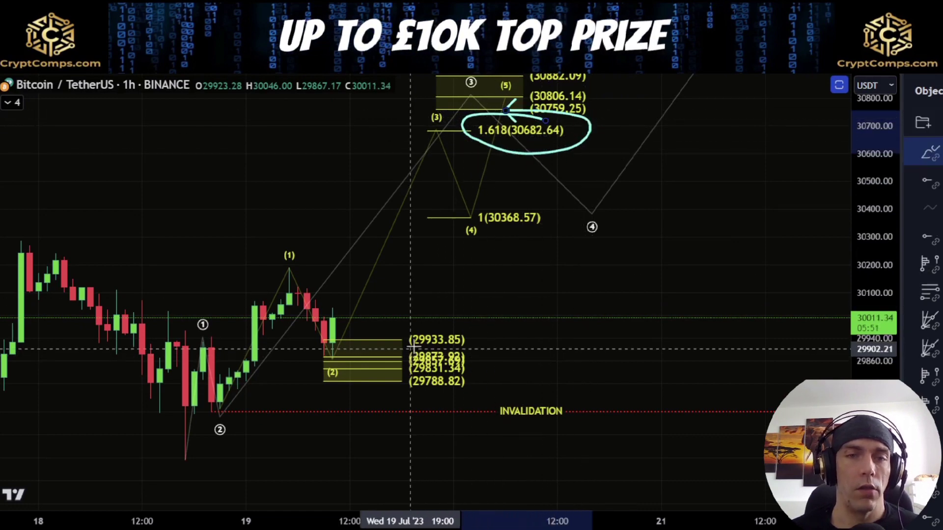
key("ctrl+z")
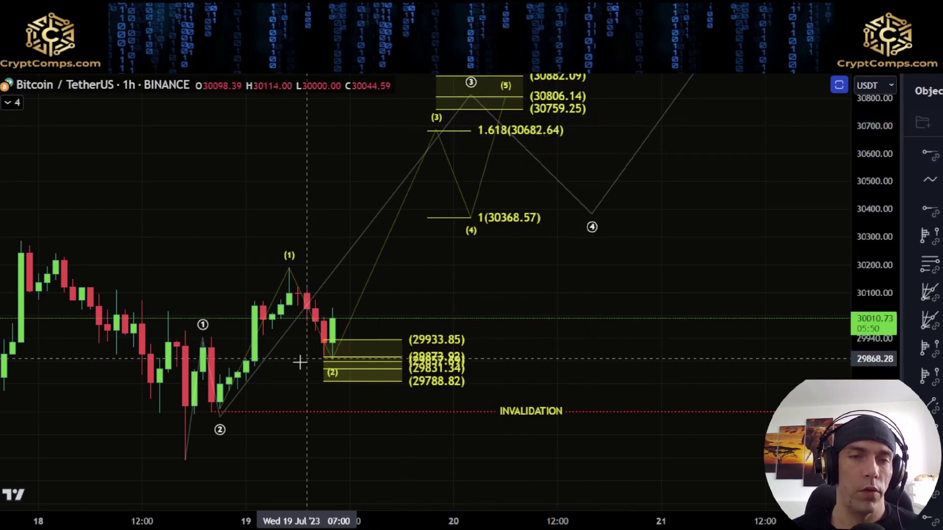
Sketch circled 2 over (1) into (2), undo it, and trace a path from (3) down to about 30370 at (4) and up to about 30830 at (5).
mouse_move(220, 414)
left_mouse_down()
mouse_move(250, 314)
mouse_move(288, 266)
mouse_move(328, 341)
left_mouse_up()
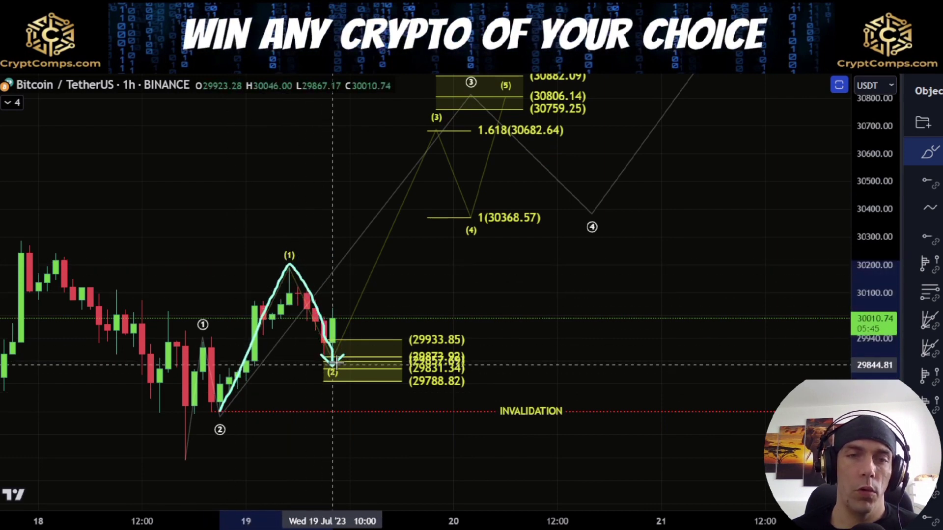
mouse_move(369, 266)
left_mouse_down()
mouse_move(418, 130)
mouse_move(487, 233)
left_mouse_up()
key("ctrl+z")
left_click_drag(874, 172, 875, 361)
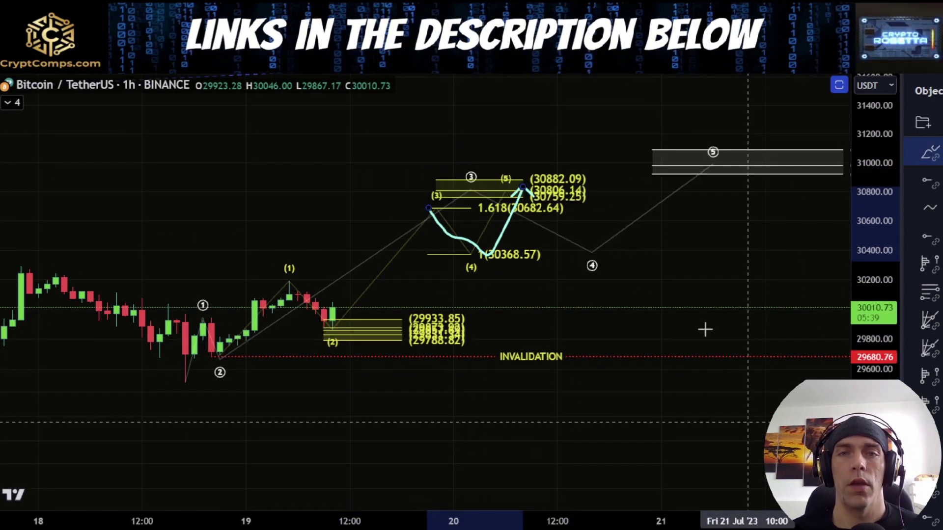
left_click_drag(747, 266, 581, 312)
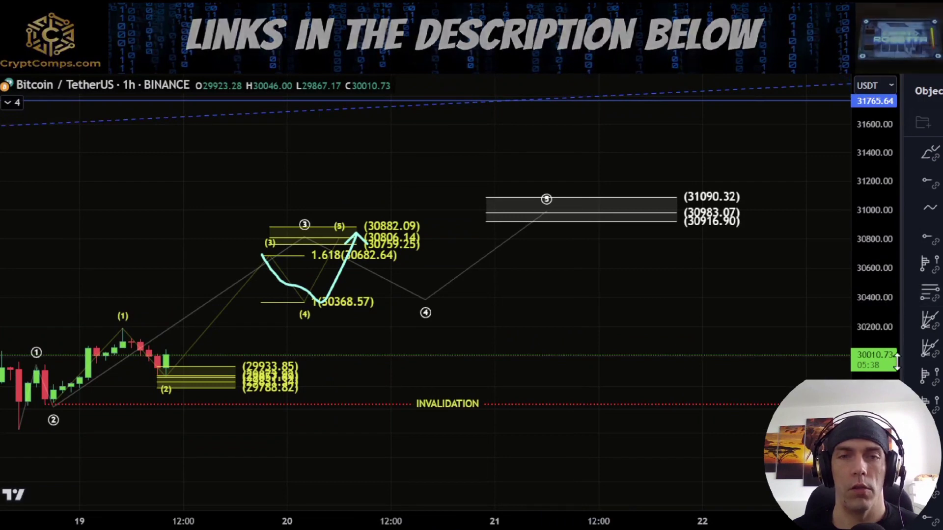
Delete the path traced from (3) through (4) to (5), sketch a rise from circled 2 and delete it.
left_click_drag(887, 355, 887, 260)
scroll(377, 237, "down", 5)
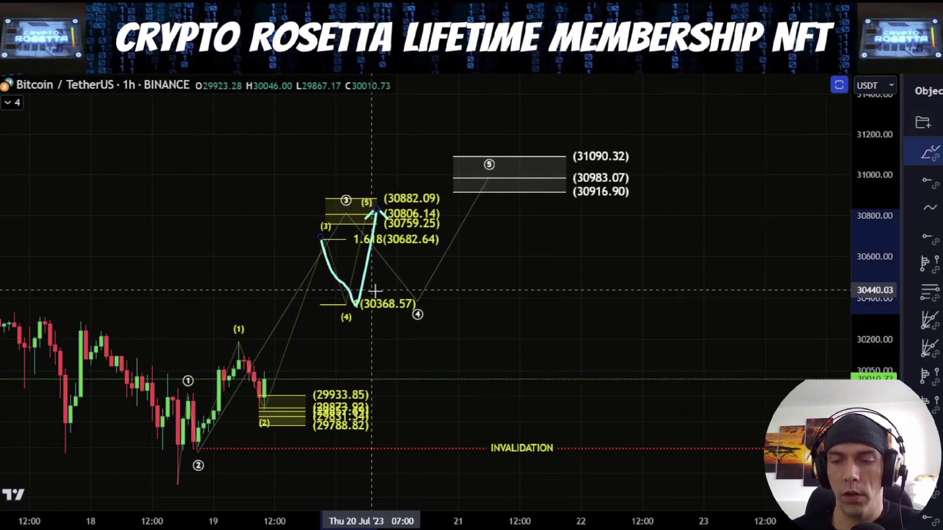
key("Delete")
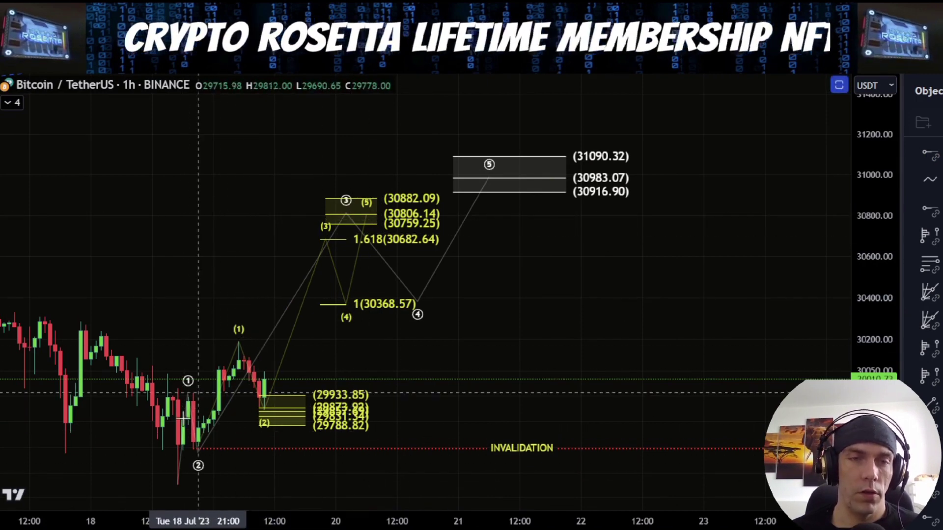
mouse_move(196, 467)
left_mouse_down()
mouse_move(366, 230)
mouse_move(382, 270)
left_mouse_up()
key("Delete")
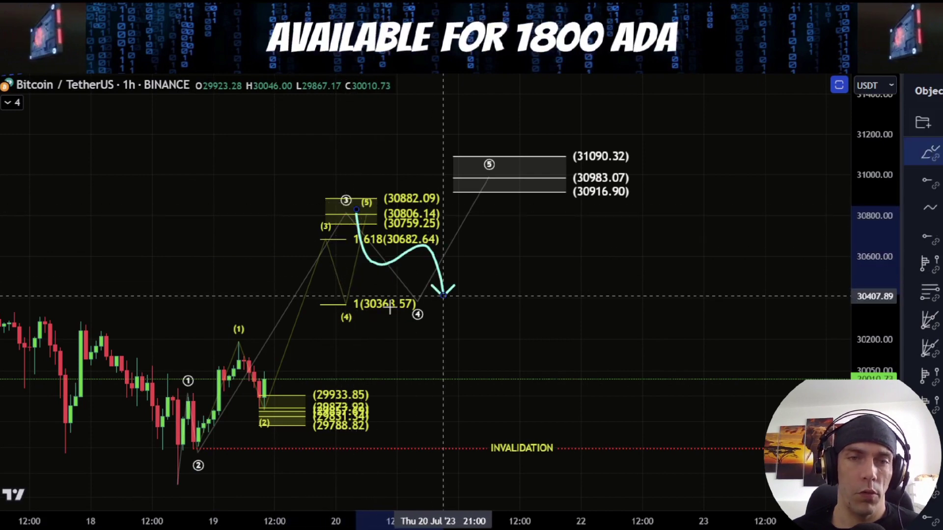
Sketch a wavy decline from circled 3 to about 30410, point an arrow at circled 4, trace the rise to circled 5 and clear the sketches.
left_click_drag(278, 304, 394, 317)
scroll(393, 319, "down", 3)
left_click_drag(117, 293, 223, 296)
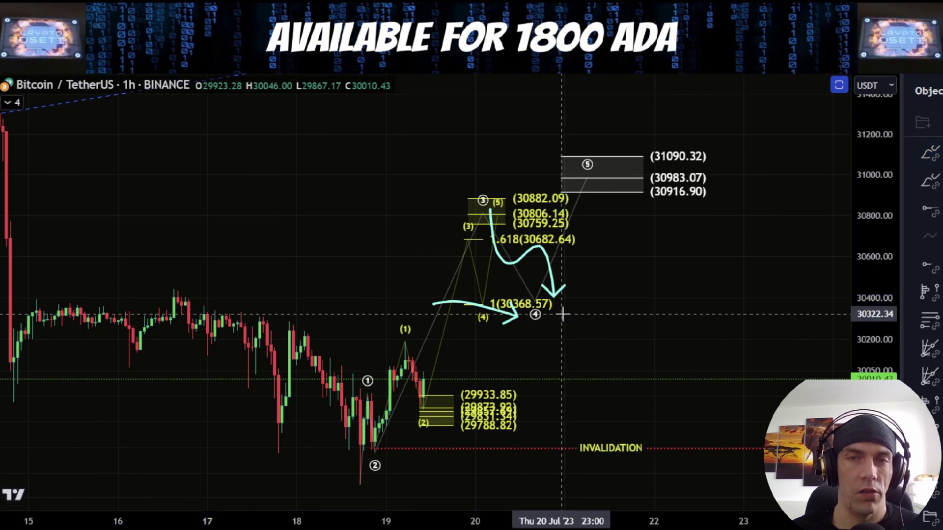
left_click_drag(541, 311, 593, 187)
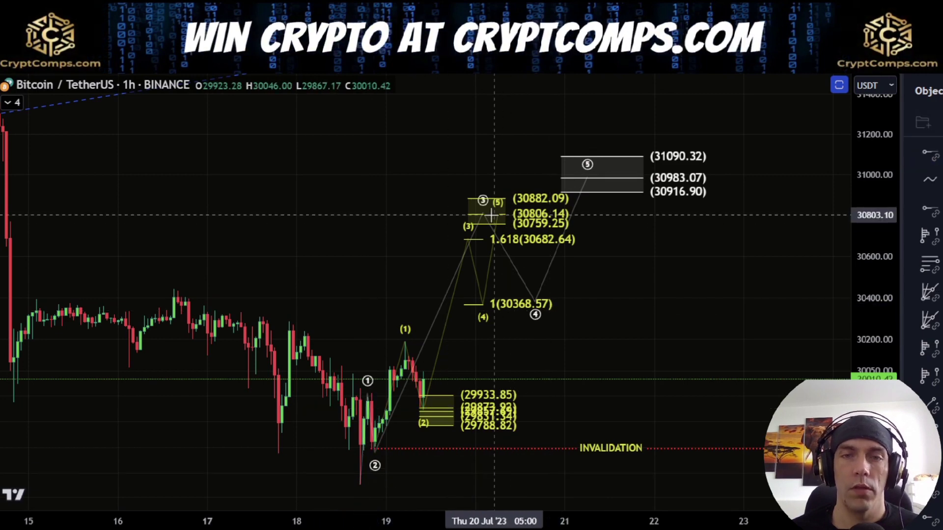
left_click_drag(516, 230, 493, 291)
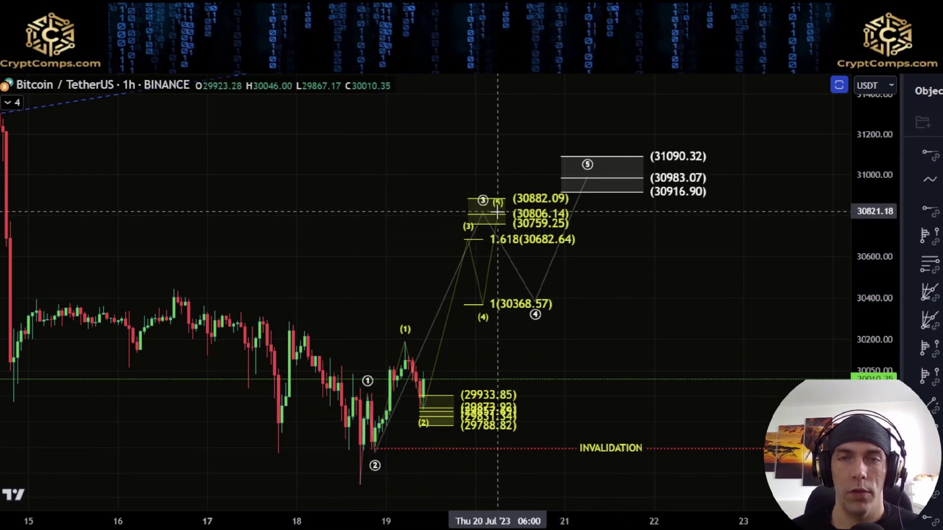
Sketch a path from (5) down to circled 4 and up to about 31180, circle the 30916.90–31090.32 target zone, and delete the strokes.
mouse_move(494, 213)
left_mouse_down()
mouse_move(542, 319)
mouse_move(602, 140)
left_mouse_up()
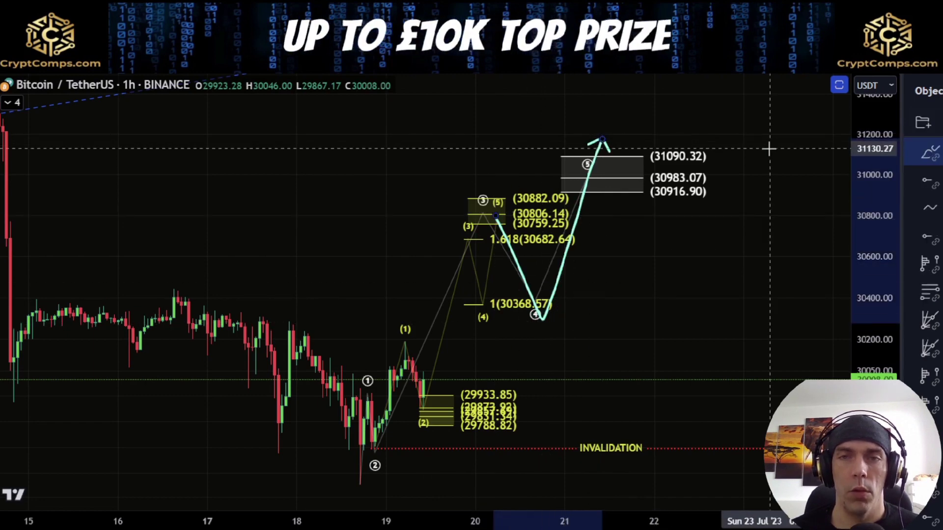
left_click_drag(745, 139, 536, 180)
left_click_drag(567, 229, 680, 138)
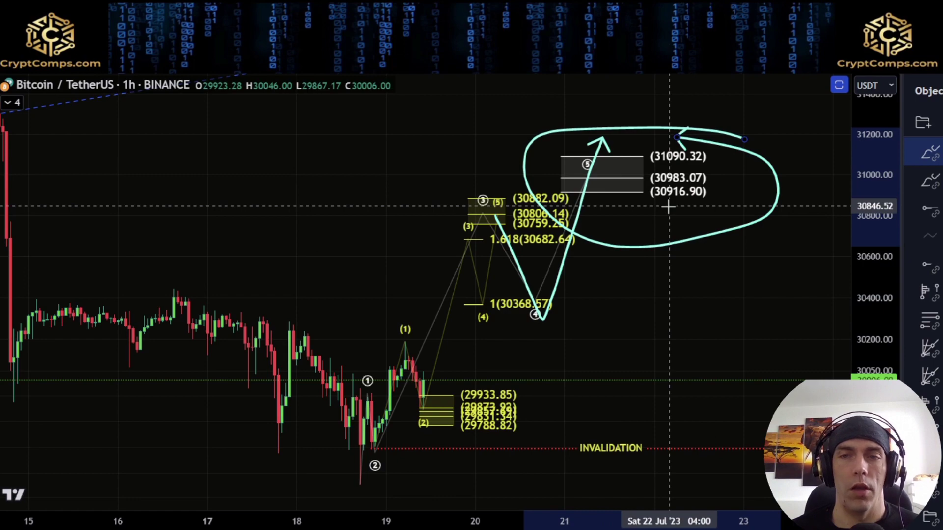
key("Delete")
Sketch an up-down-up path from the 15 July low through circled 2 to about 31010, add a decline from its end, and undo both.
scroll(721, 204, "down", 4)
left_click_drag(894, 249, 859, 320)
scroll(501, 319, "down", 5)
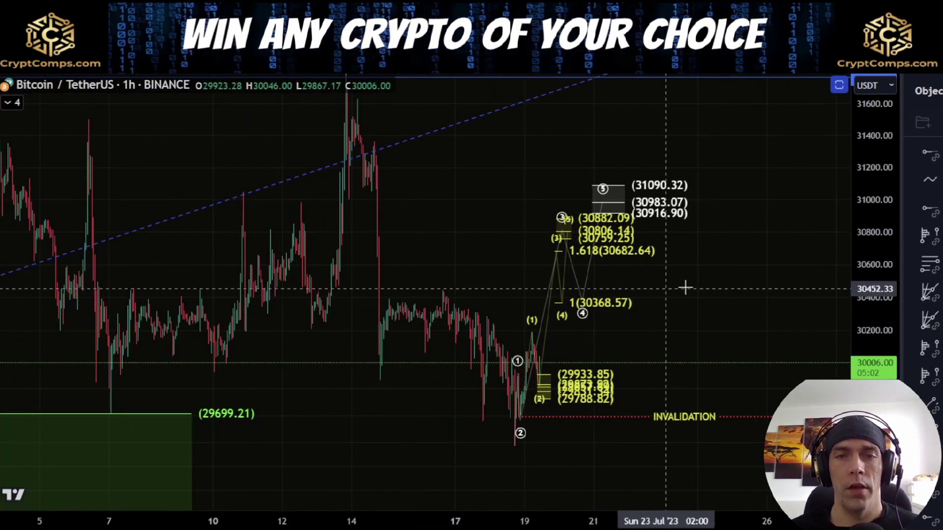
left_click(441, 406)
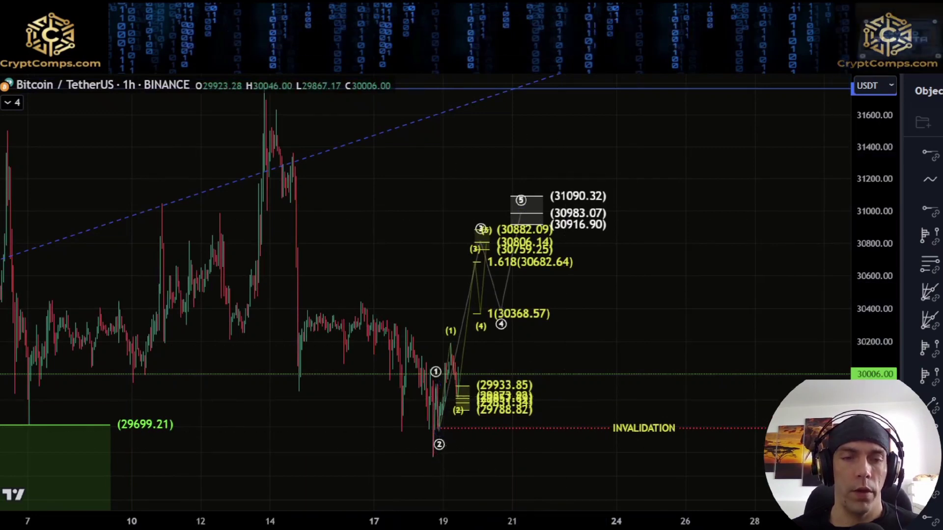
mouse_move(310, 392)
left_mouse_down()
mouse_move(431, 454)
mouse_move(480, 308)
left_mouse_up()
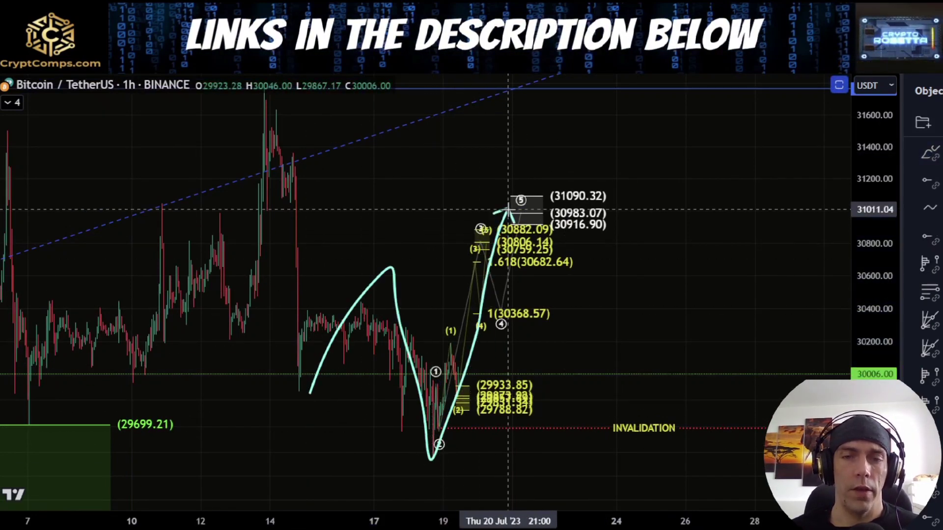
left_click_drag(509, 211, 644, 474)
key("ctrl+z")
key("ctrl+z")
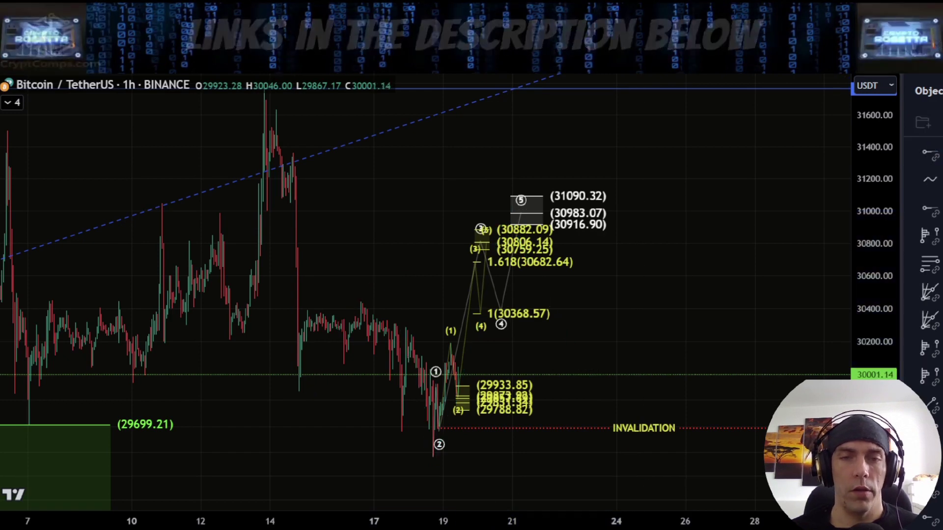
Sketch a path from circled 2 to about 30960, down to about 30090 and up to about 31280, and undo it.
mouse_move(439, 443)
left_mouse_down()
mouse_move(528, 216)
mouse_move(614, 366)
left_mouse_up()
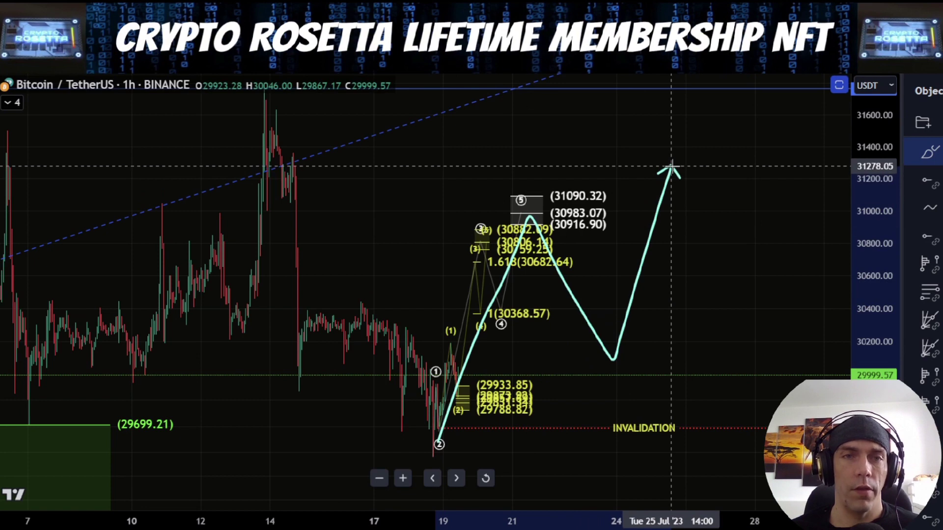
mouse_move(284, 110)
left_mouse_down()
mouse_move(403, 483)
mouse_move(661, 177)
mouse_move(733, 363)
left_mouse_up()
key("ctrl+z")
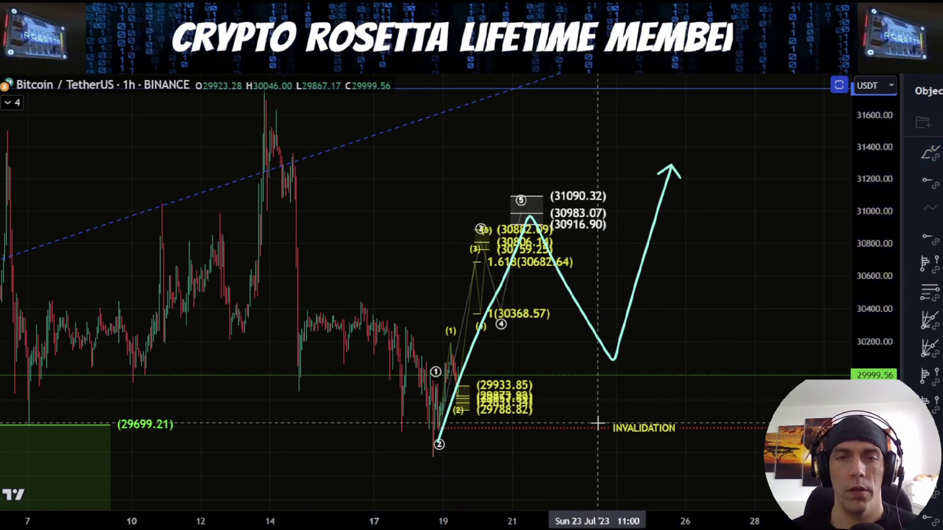
key("ctrl+z")
Sketch a path from circled 2 up to about 30950, down to about 30100 and up to about 31680.
mouse_move(432, 451)
left_mouse_down()
mouse_move(522, 221)
mouse_move(559, 277)
left_mouse_up()
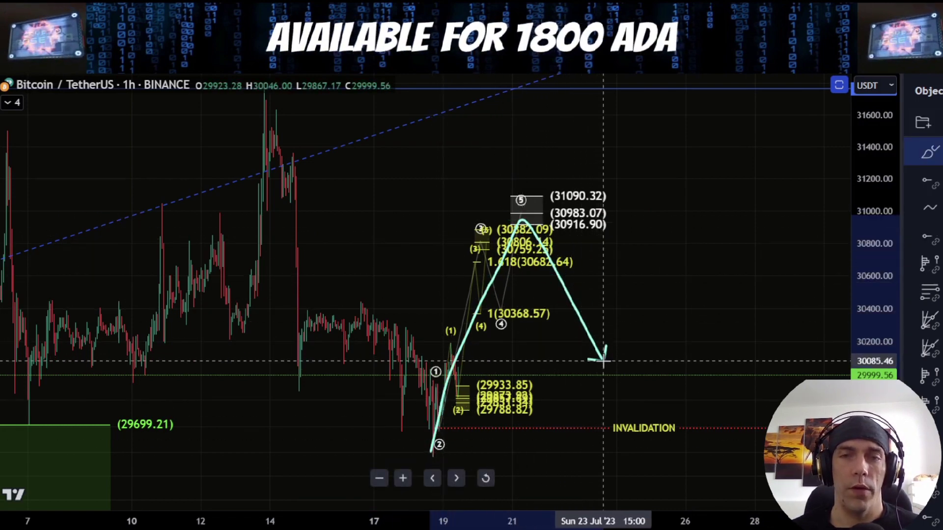
left_click_drag(651, 178, 680, 103)
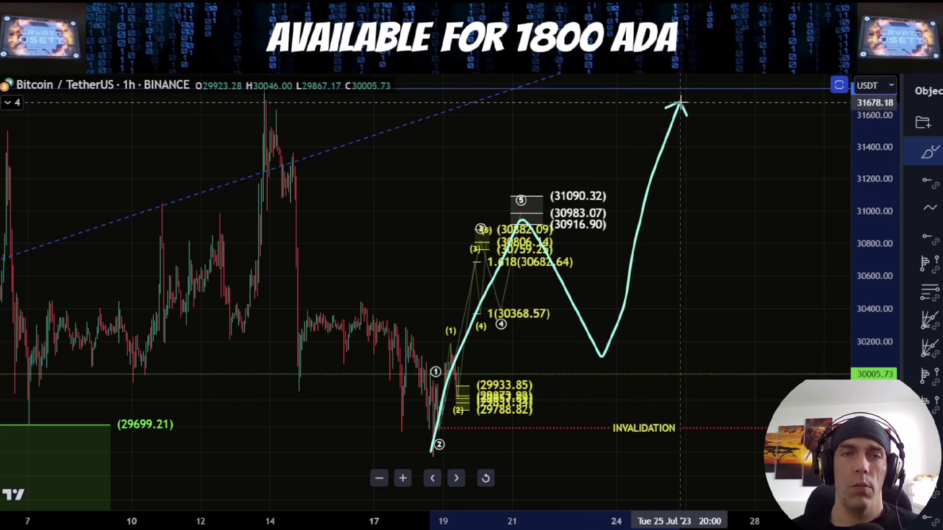
left_click_drag(858, 235, 861, 288)
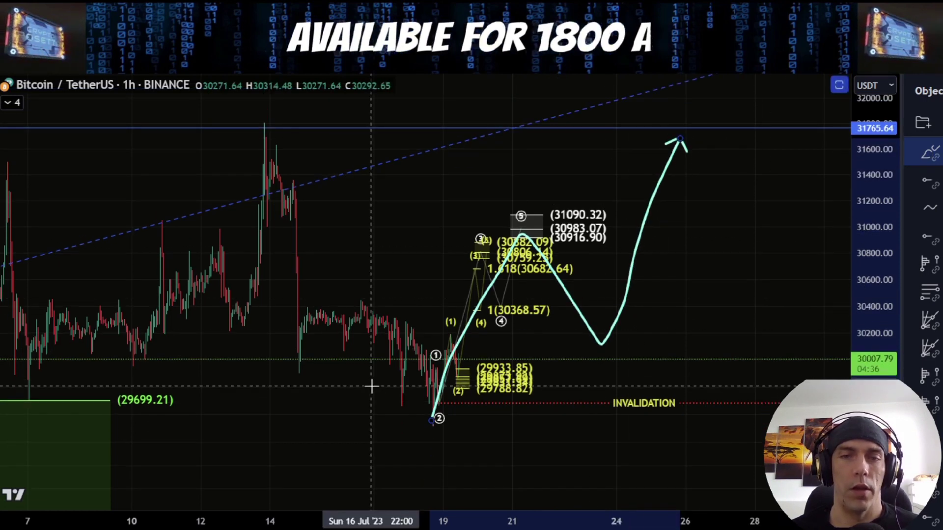
Circle the 14 July high, trace from it to the 18 July low, up to about 31600 and down to about 30550, and remove all sketches.
mouse_move(274, 125)
left_mouse_down()
mouse_move(250, 113)
mouse_move(453, 379)
mouse_move(769, 286)
left_mouse_up()
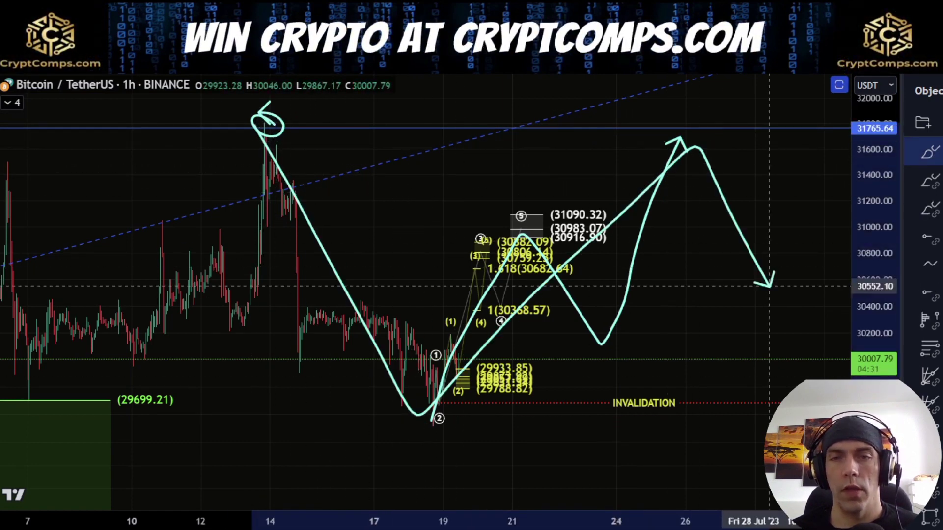
key("ctrl+z")
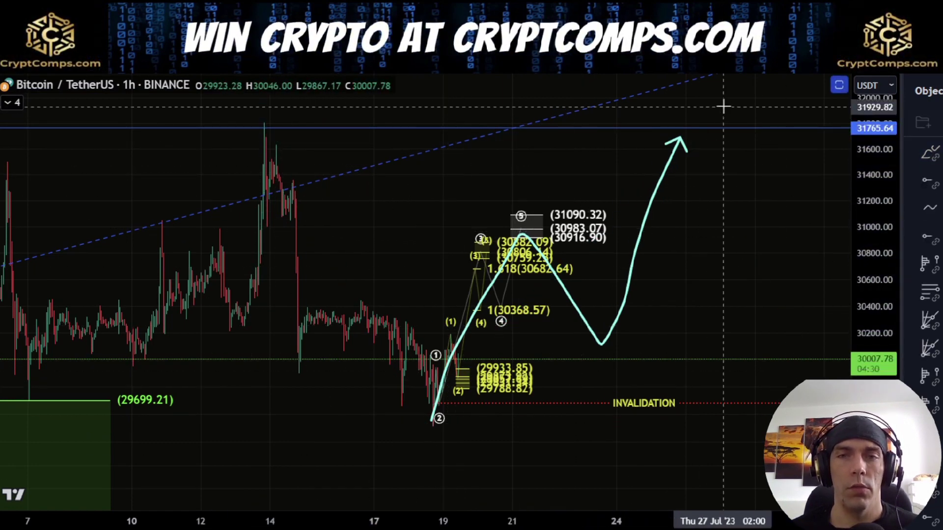
scroll(645, 195, "down", 3)
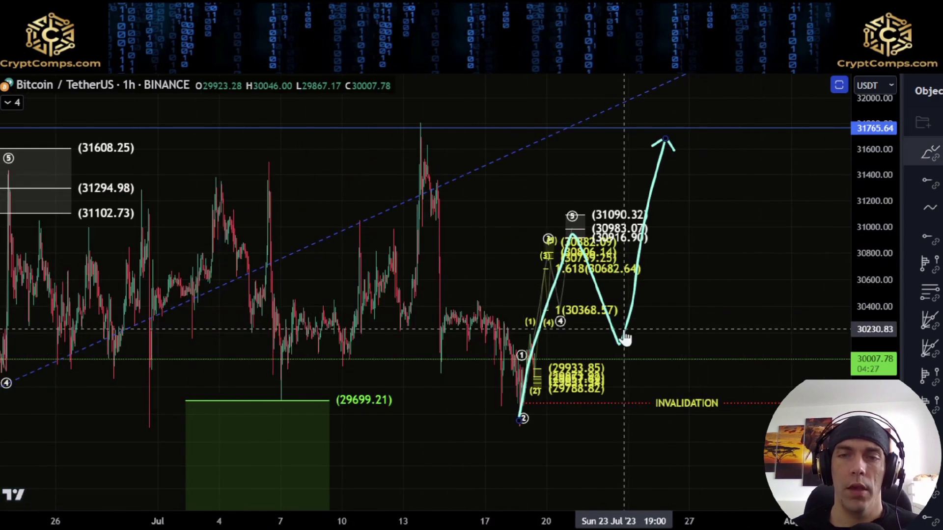
left_click(627, 328)
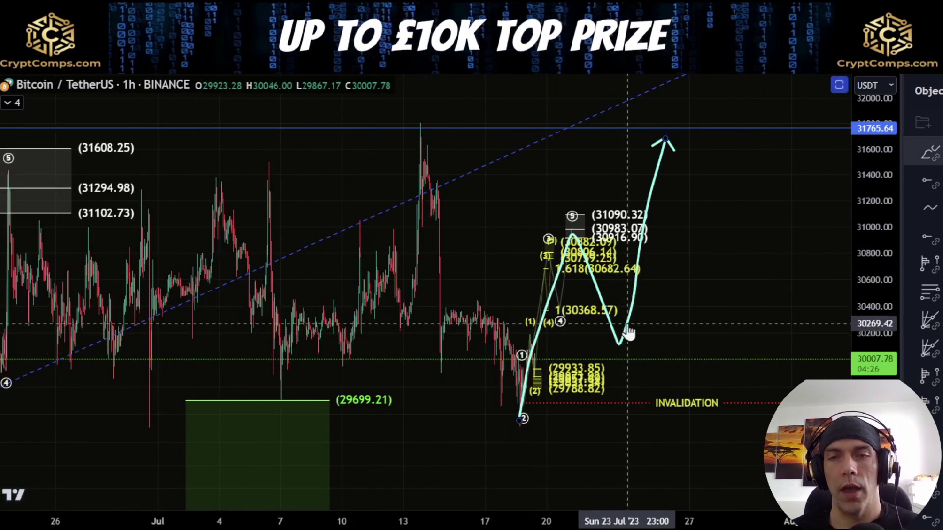
key("Delete")
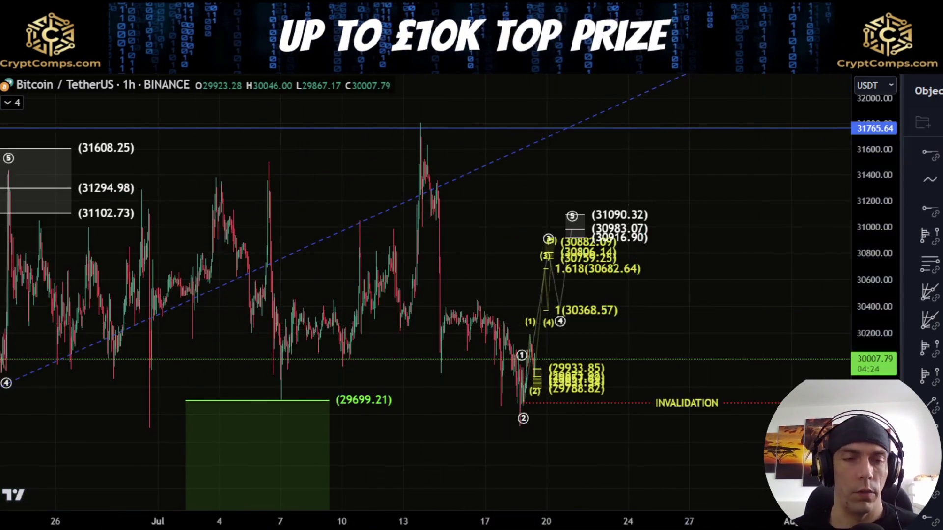
Sketch a rally from circled 2 through pullbacks at about 30130 and 31430 to about 32200, followed by a decline to about 30430.
mouse_move(511, 416)
left_mouse_down()
mouse_move(543, 318)
mouse_move(603, 303)
left_mouse_up()
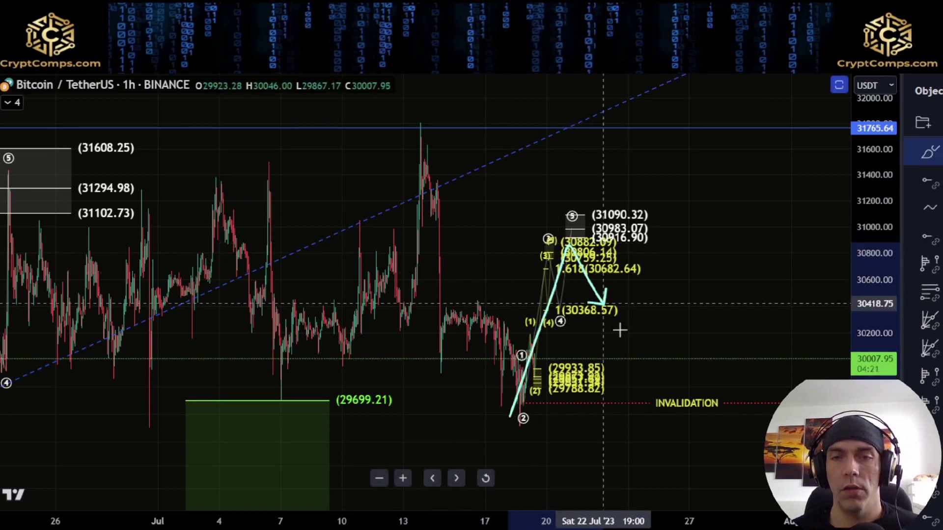
mouse_move(673, 158)
left_mouse_down()
mouse_move(687, 96)
mouse_move(743, 169)
mouse_move(766, 77)
left_mouse_up()
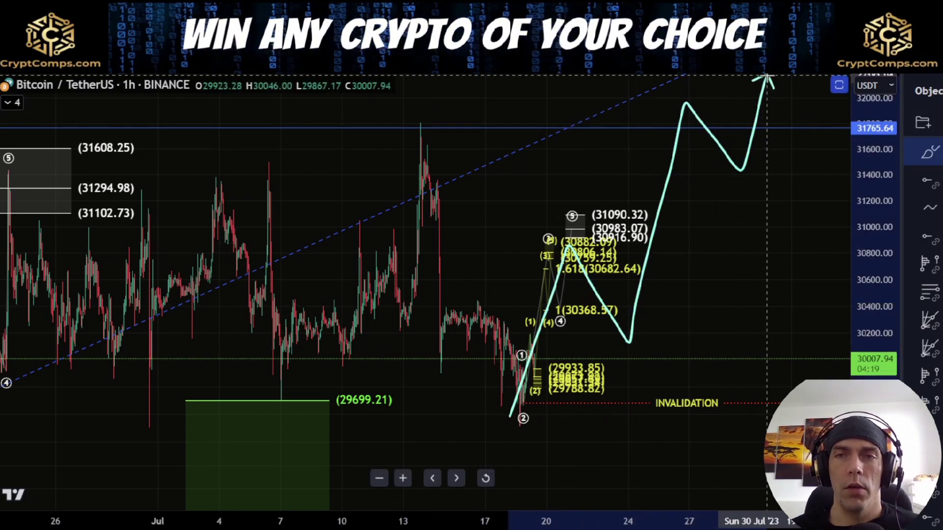
left_click_drag(773, 217, 551, 344)
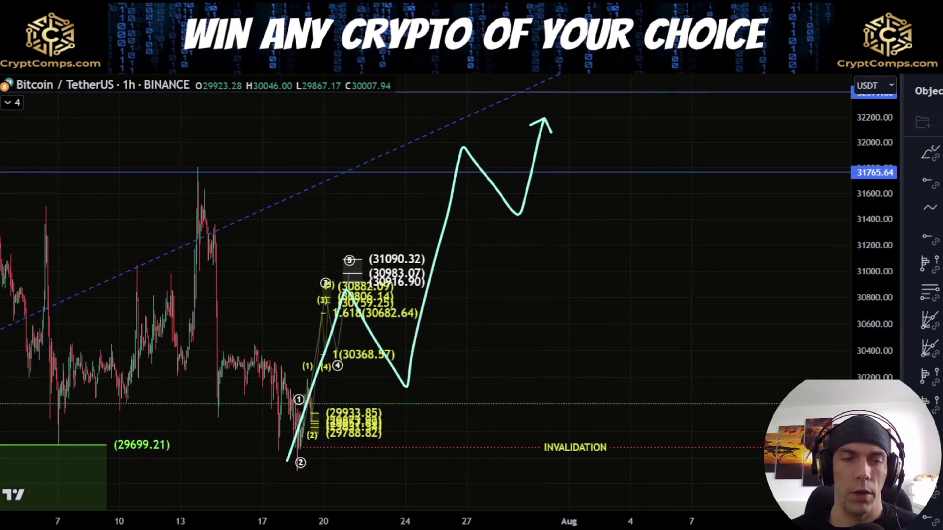
mouse_move(538, 124)
left_mouse_down()
mouse_move(583, 226)
mouse_move(644, 311)
left_mouse_up()
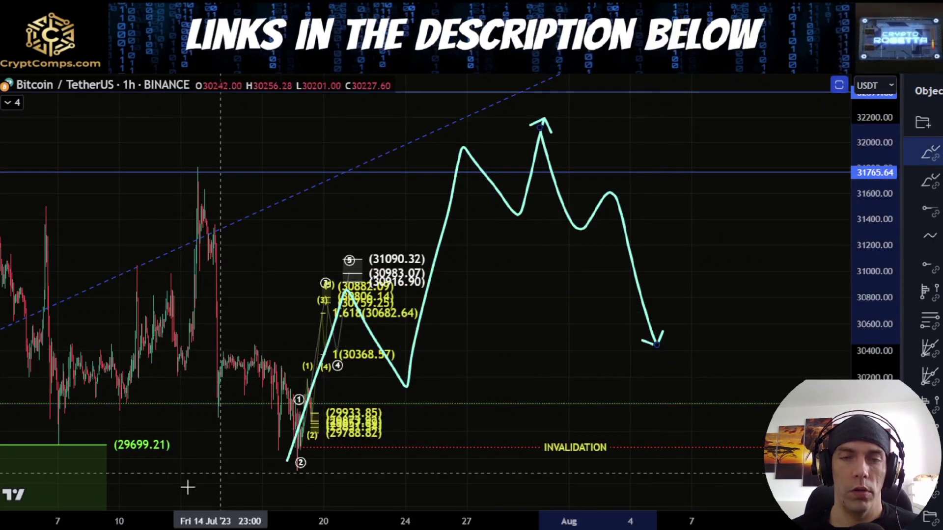
Mark the circled 2 low with a horizontal arrow, sketch a rise from the decline's end to about 32100, and remove all sketched paths.
left_click_drag(244, 455, 335, 459)
mouse_move(658, 344)
left_mouse_down()
mouse_move(730, 112)
mouse_move(722, 129)
left_mouse_up()
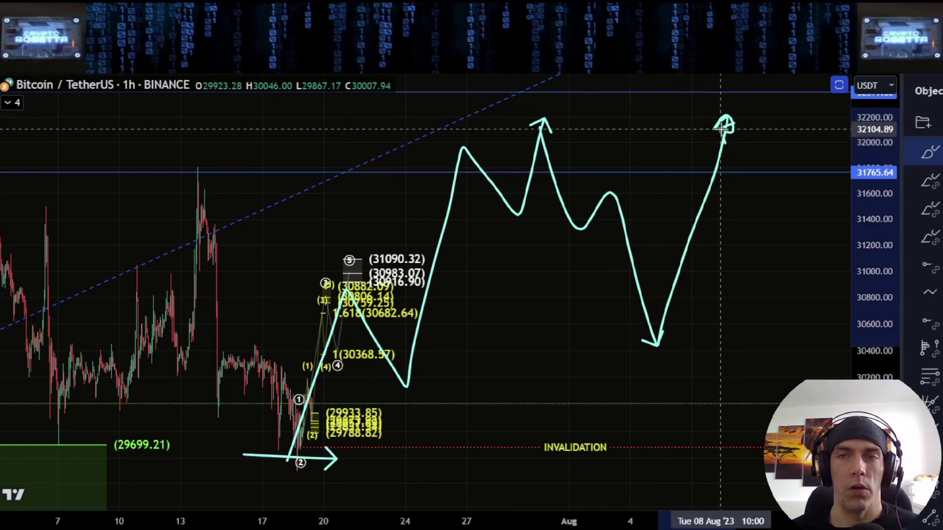
key("ctrl+z")
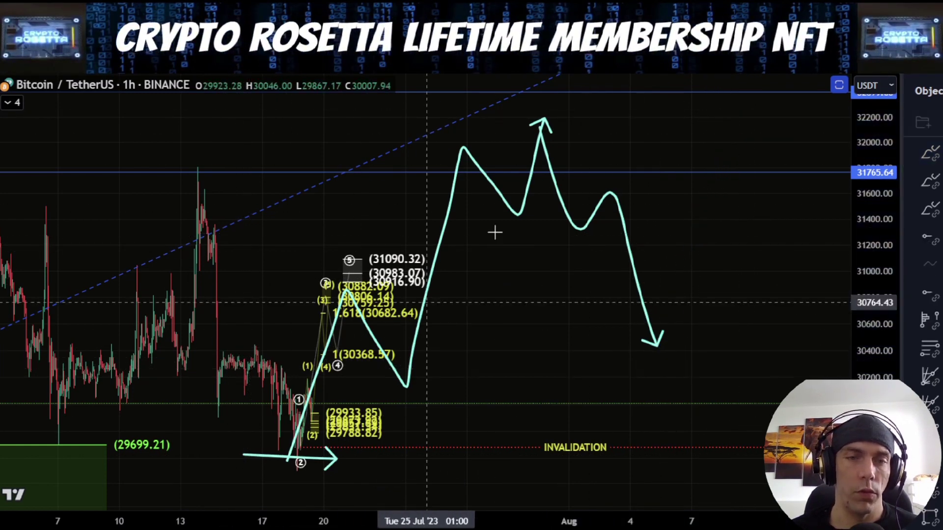
key("ctrl+z")
scroll(503, 240, "down", 5)
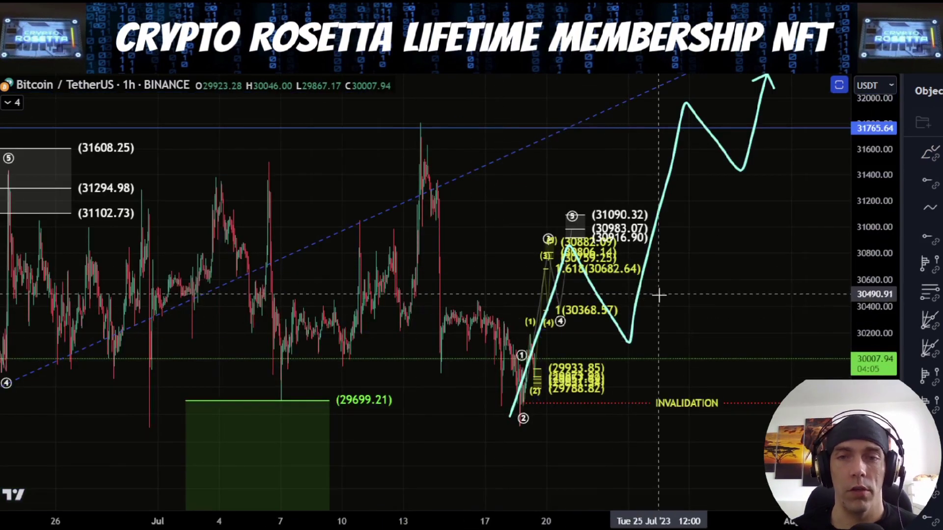
scroll(658, 294, "up", 5)
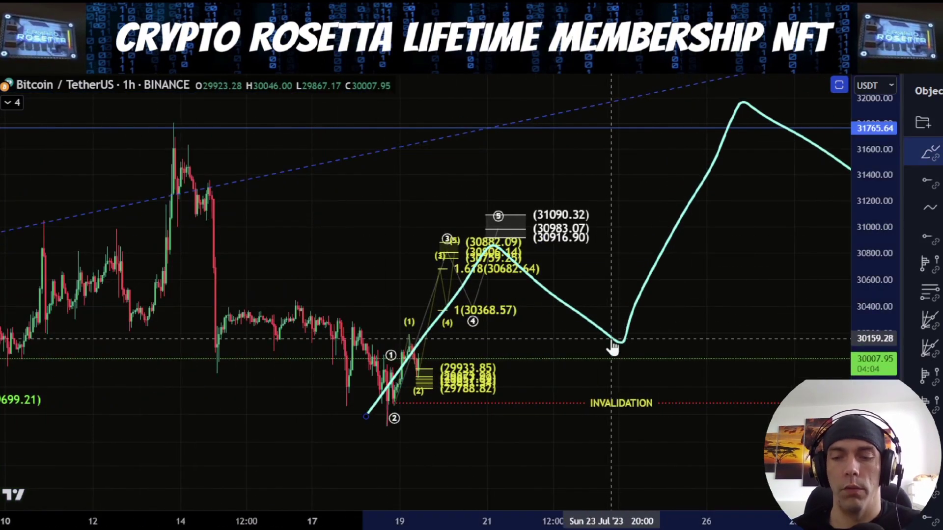
key("Delete")
Switch from the white circled 1–5 count to the drawing group with the bearish 1–2–3–4 count and the 30441.46 invalidation line.
left_click_drag(584, 331, 608, 256)
scroll(648, 329, "up", 4)
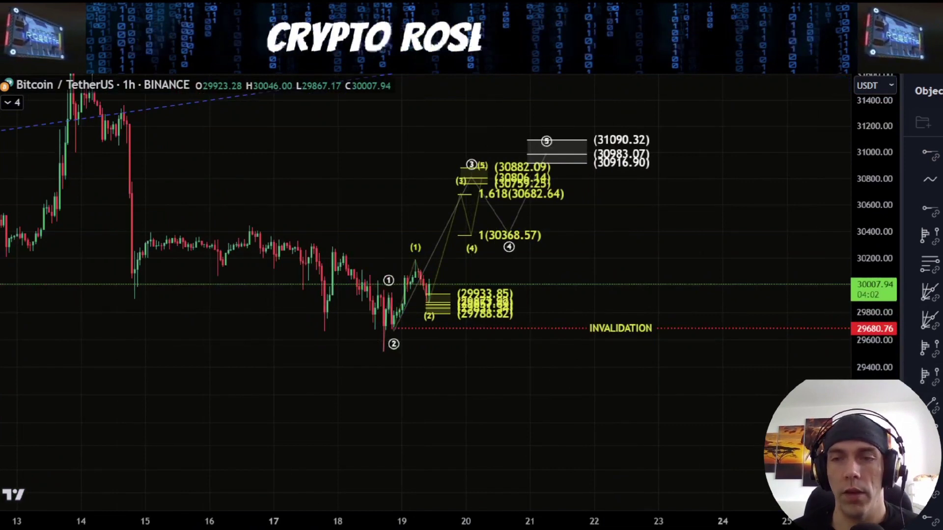
left_click_drag(884, 405, 885, 164)
scroll(497, 343, "up", 4)
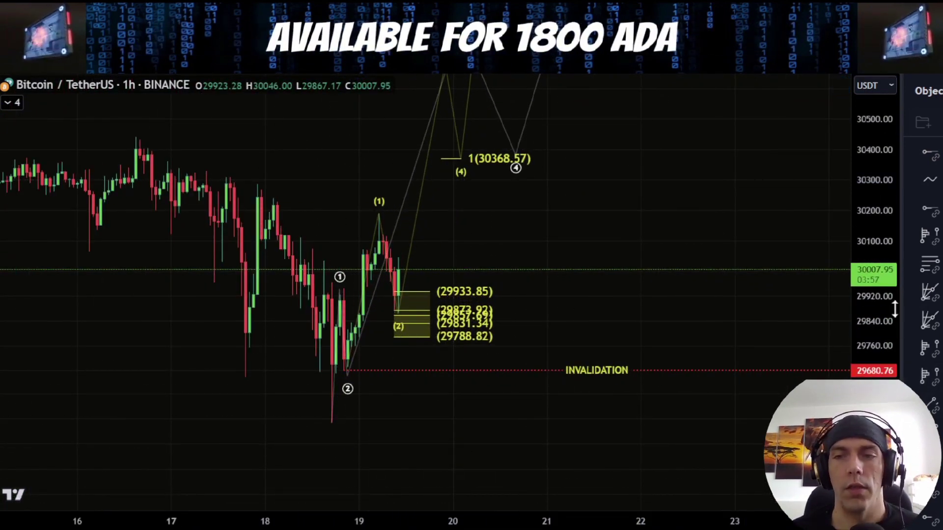
left_click_drag(894, 308, 894, 341)
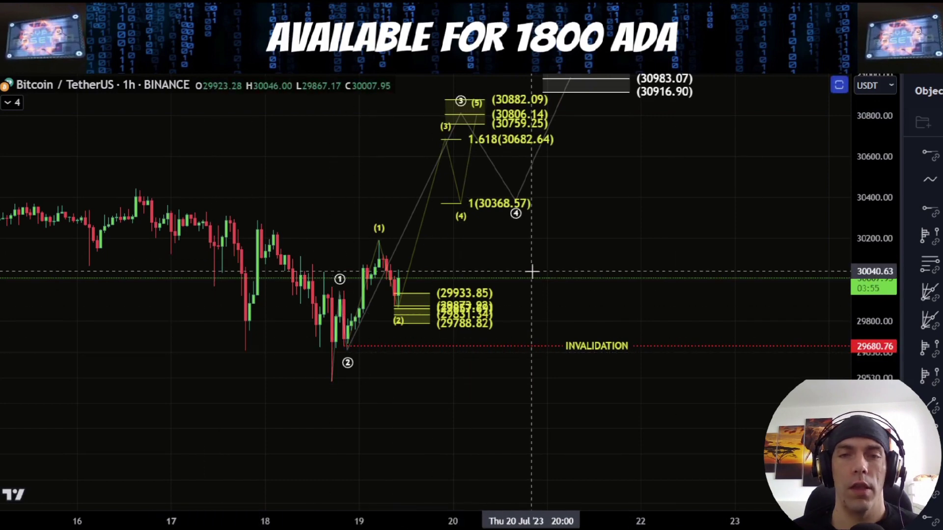
scroll(532, 271, "down", 5)
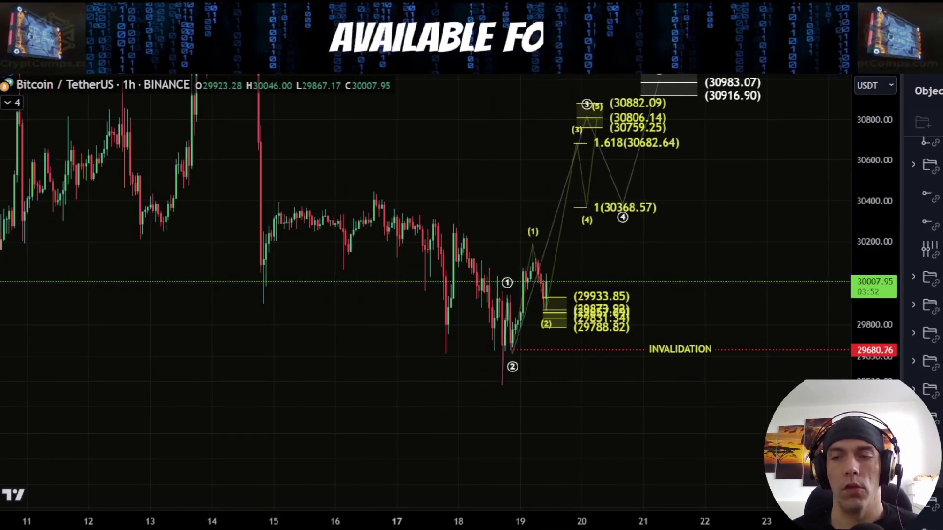
left_click(406, 252)
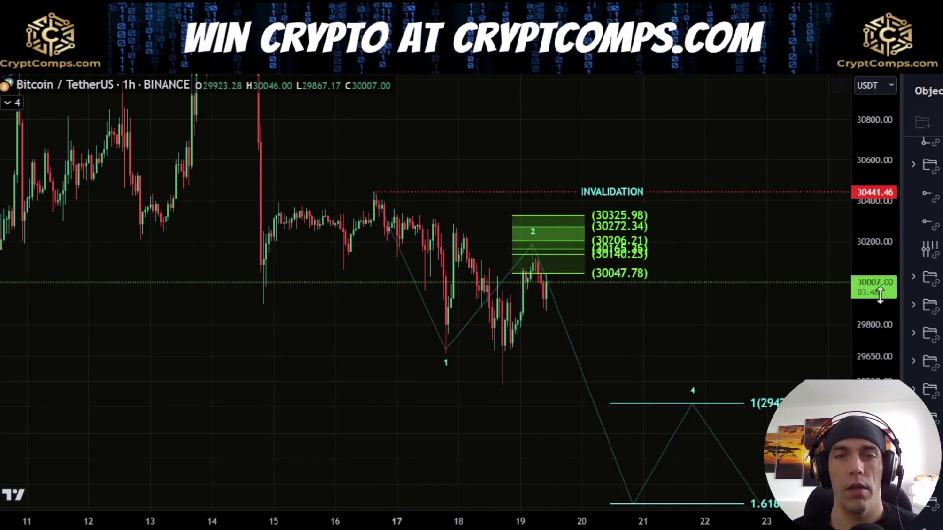
Examine the bearish 1–5 count from the 30441.46 invalidation line through the green wave 2 zone to the wave 3, 4 and 5 targets.
left_click_drag(879, 294, 879, 406)
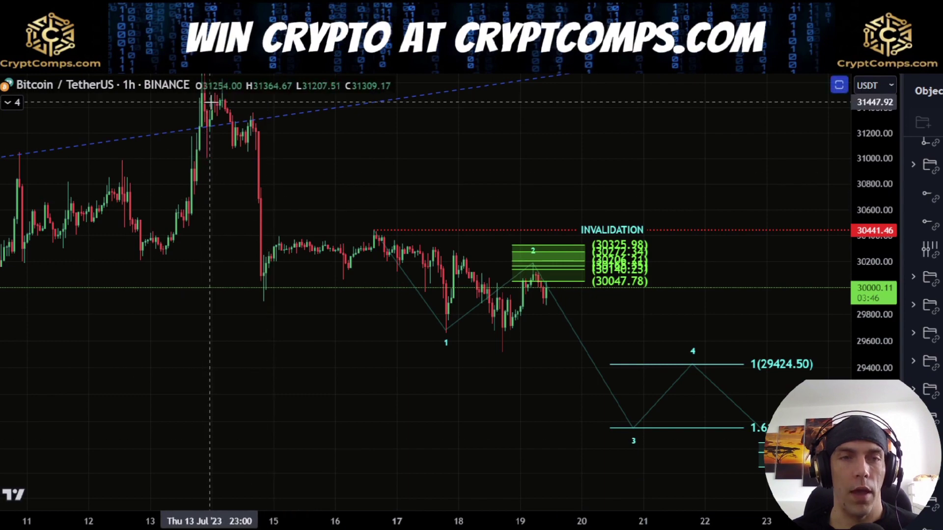
mouse_move(211, 105)
left_mouse_down()
mouse_move(263, 320)
mouse_move(400, 232)
mouse_move(486, 354)
left_mouse_up()
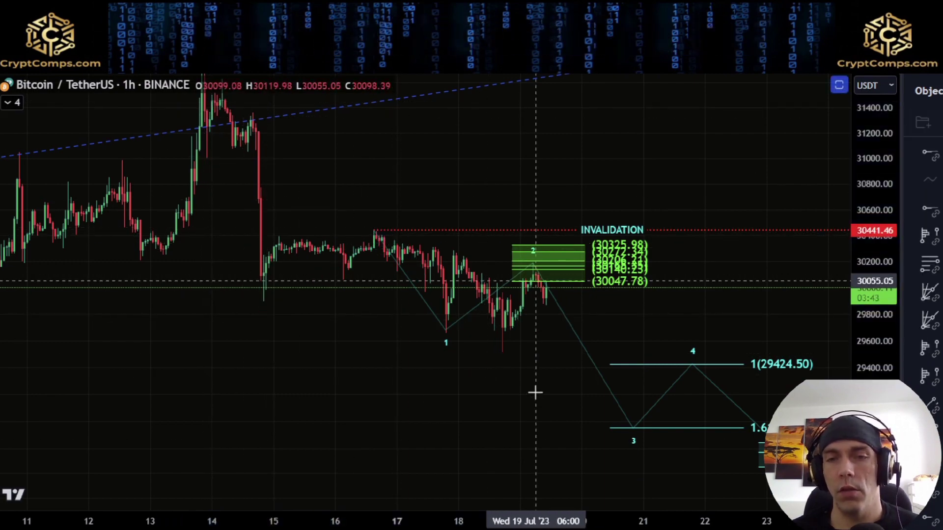
scroll(544, 389, "down", 3)
left_click_drag(543, 374, 419, 351)
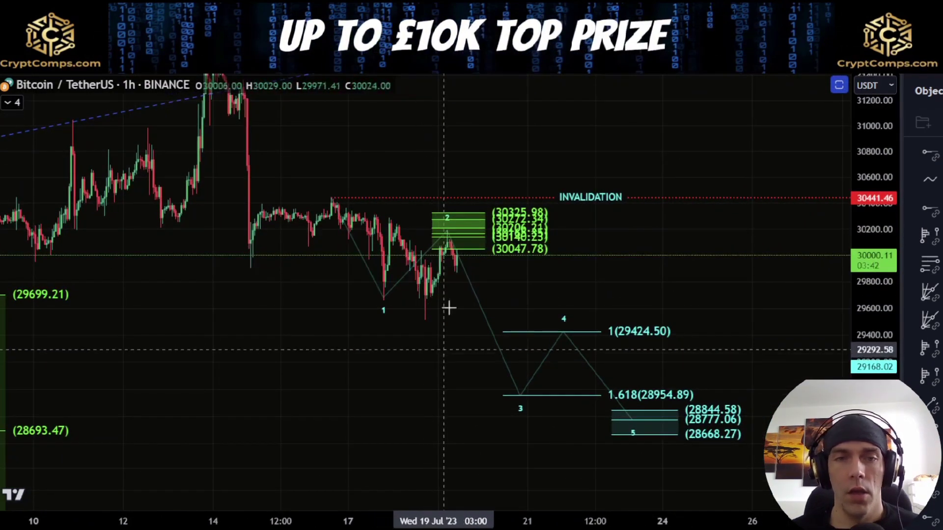
left_click_drag(859, 392, 860, 308)
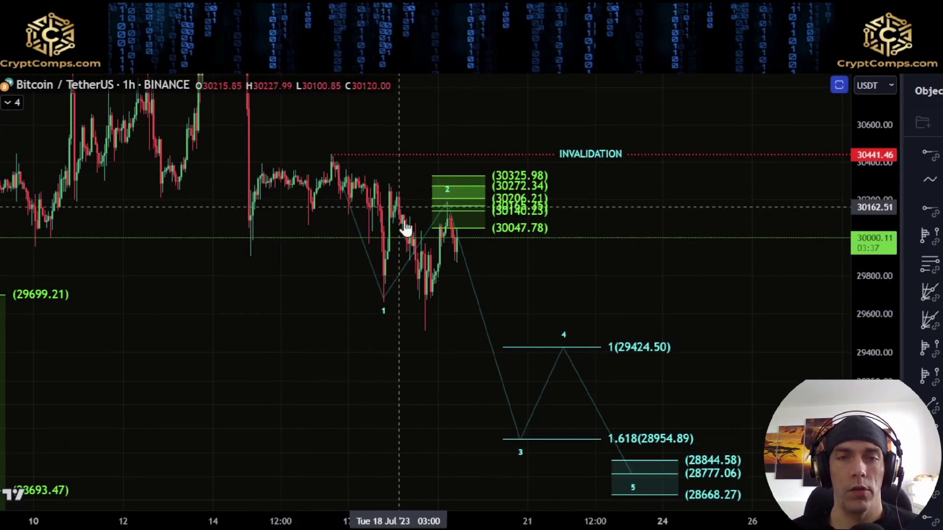
left_click(452, 203)
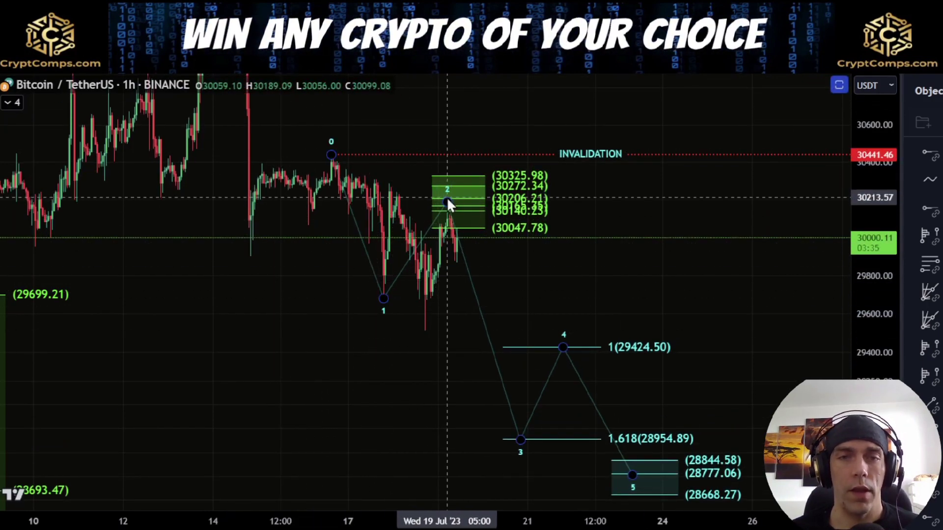
left_click_drag(625, 280, 615, 242)
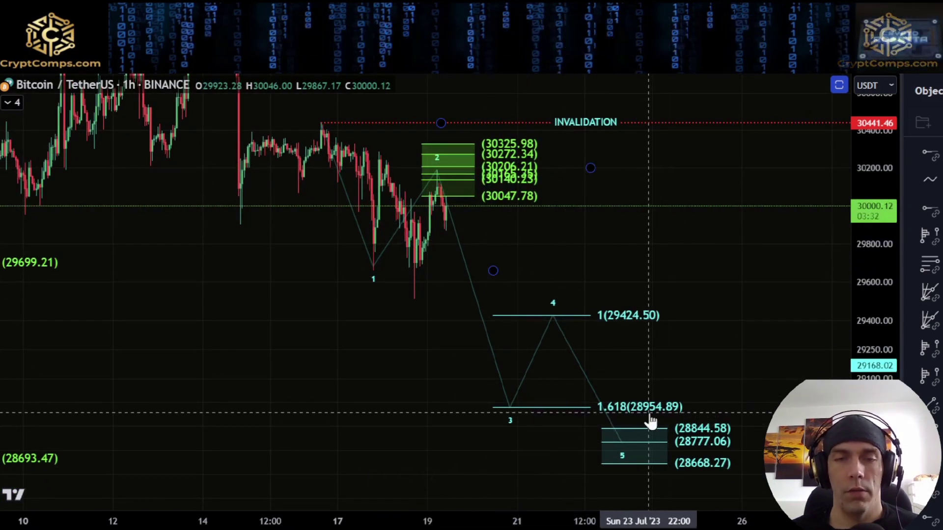
left_click_drag(689, 332, 707, 400)
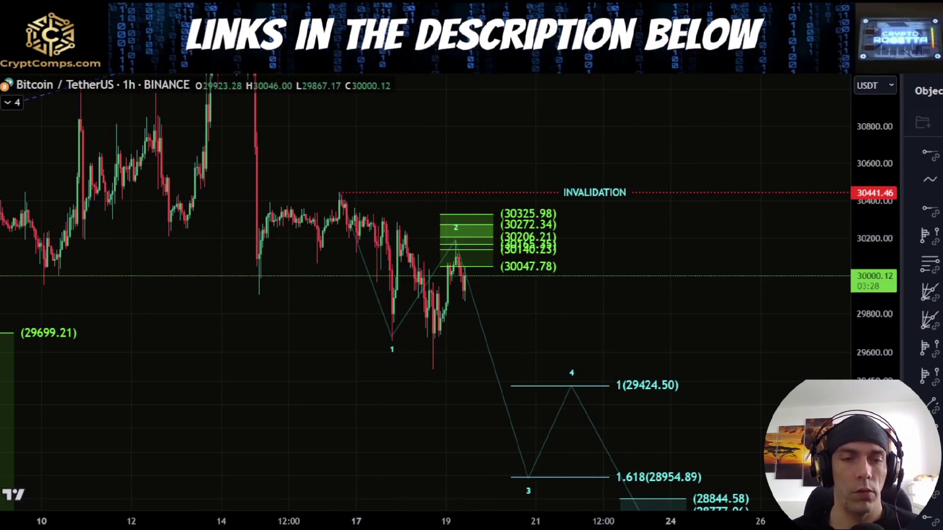
Sketch the bearish path from the invalidation high through the 17 and 18 July lows, about 28950 and 29400, to about 28800, and remove it.
mouse_move(341, 196)
left_mouse_down()
mouse_move(379, 270)
mouse_move(389, 347)
mouse_move(409, 235)
mouse_move(435, 364)
left_mouse_up()
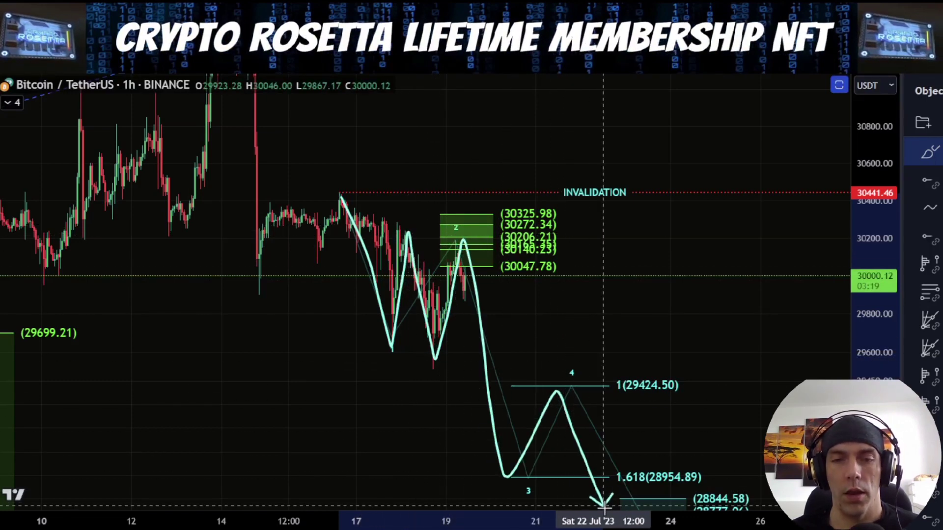
left_click_drag(675, 358, 681, 331)
key("ctrl+z")
left_click_drag(684, 279, 719, 338)
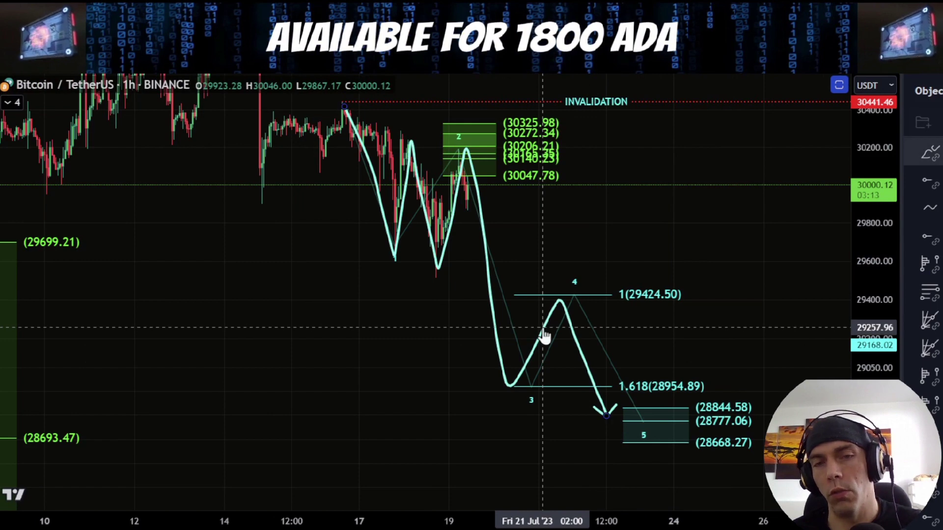
key("Delete")
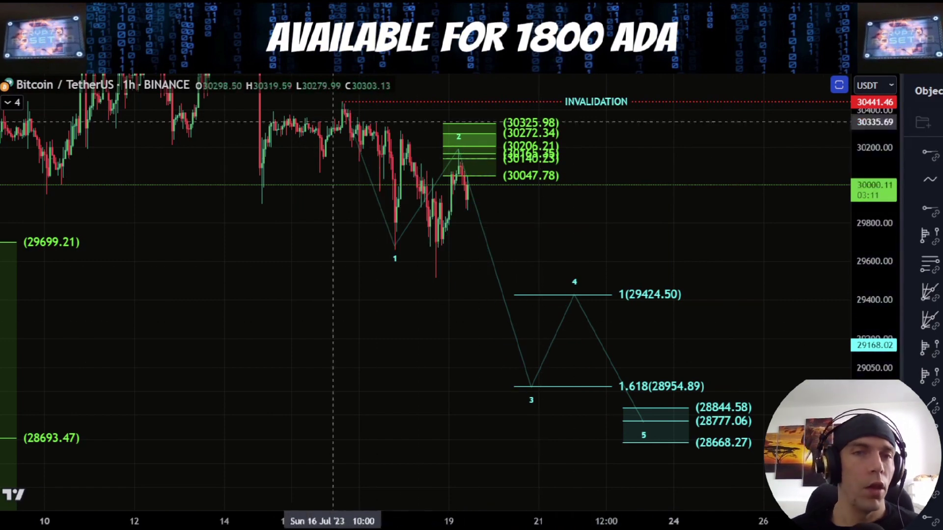
Circle the high where the 30441.46 invalidation line starts, inspect the green zone's 28693.47 level, and remove the circle.
left_click_drag(598, 232, 585, 346)
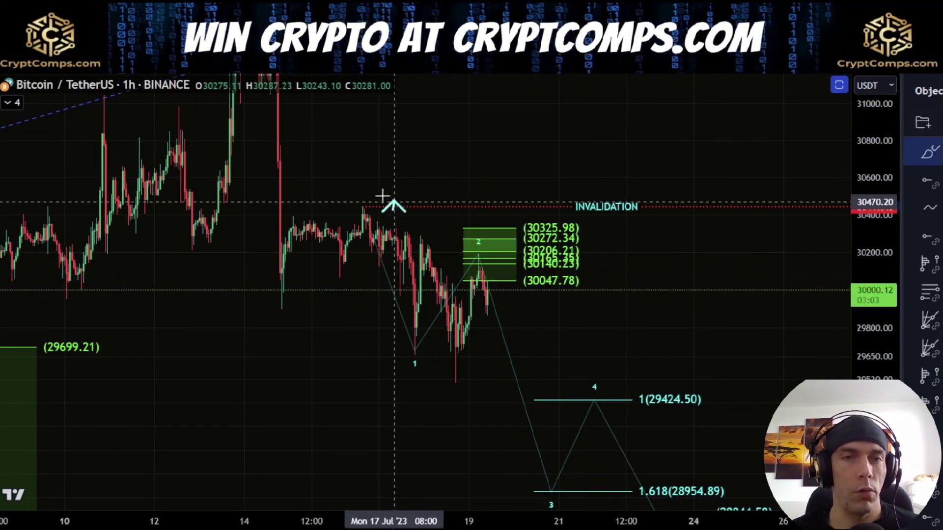
scroll(384, 215, "down", 3)
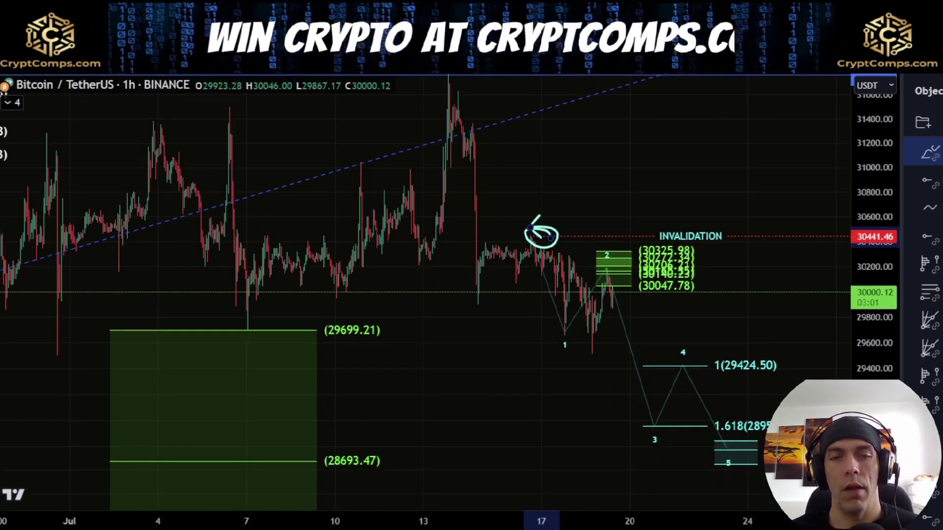
left_click_drag(539, 407, 516, 288)
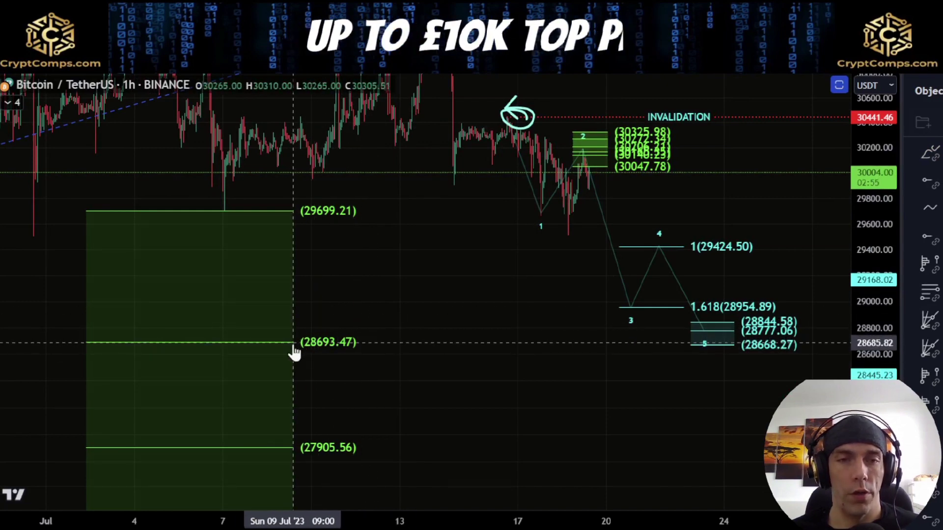
left_click_drag(565, 350, 562, 351)
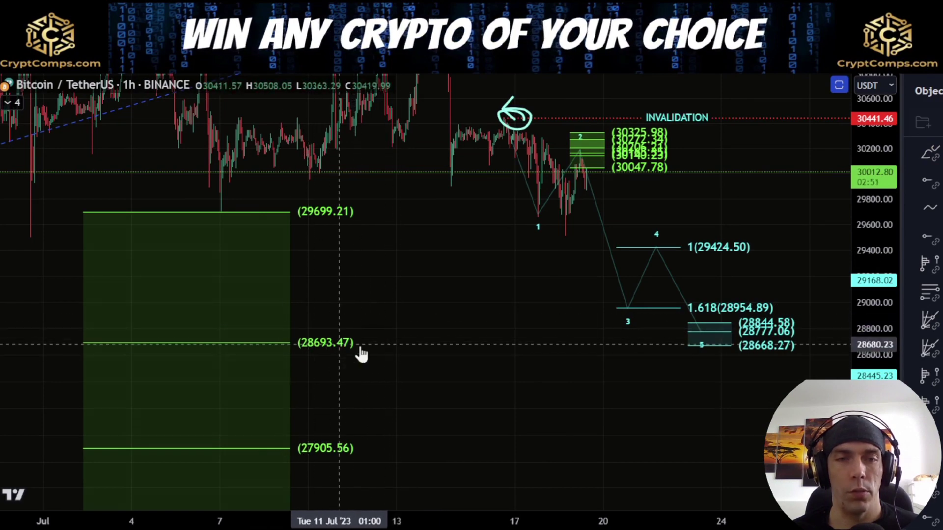
left_click_drag(549, 378, 544, 424)
key("Delete")
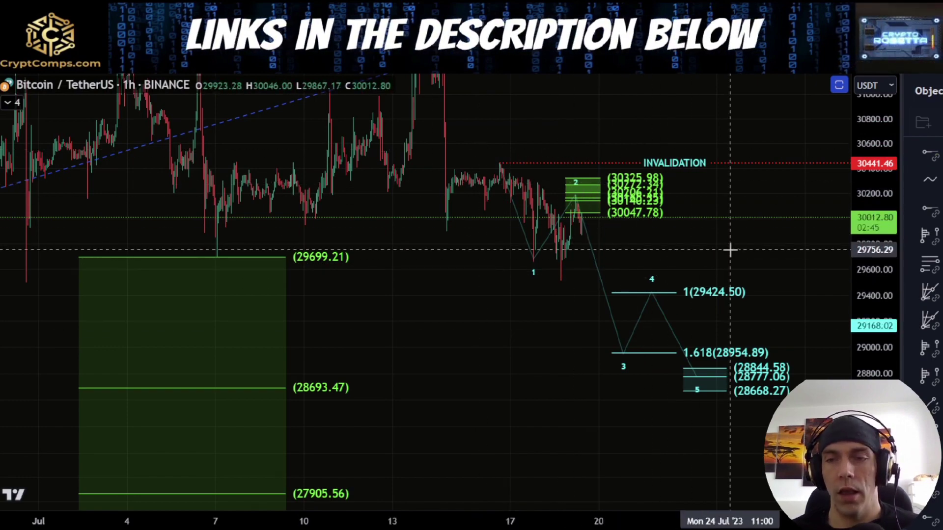
Mark the area just above the wave 2 zone near the invalidation line with a short stroke and remove it.
left_click_drag(728, 250, 663, 328)
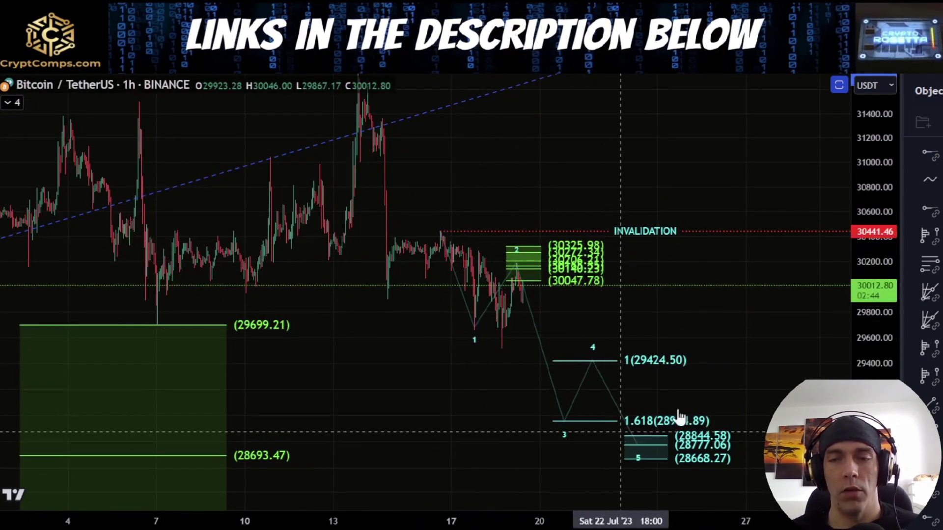
left_click(512, 235)
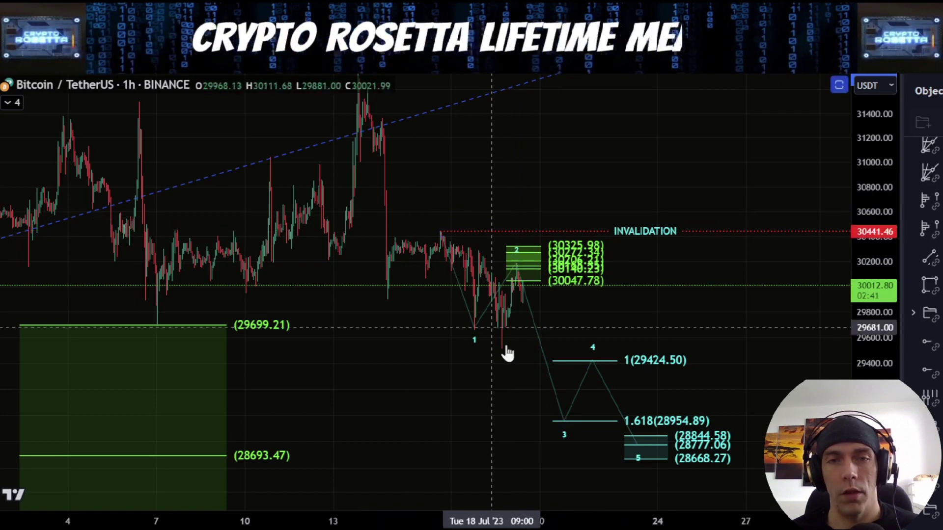
left_click(744, 253)
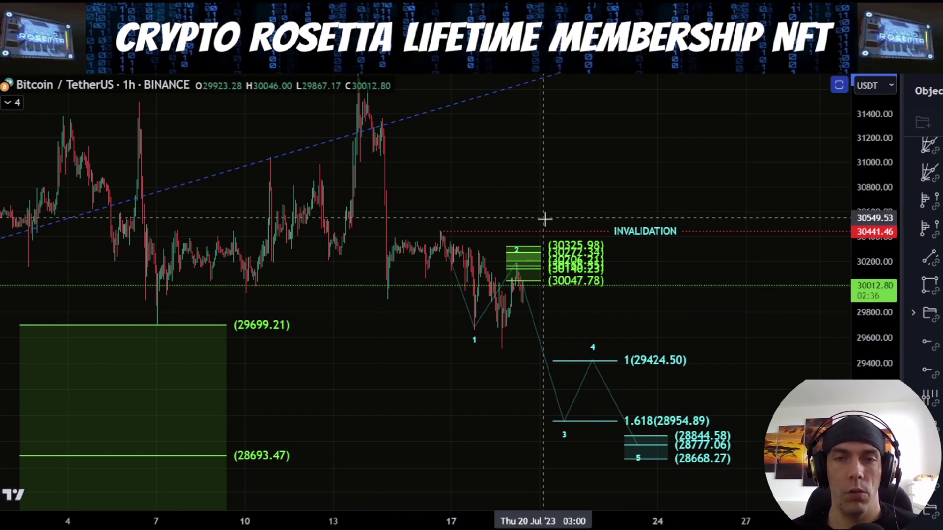
mouse_move(568, 220)
left_mouse_down()
mouse_move(565, 246)
mouse_move(545, 237)
left_mouse_up()
key("Delete")
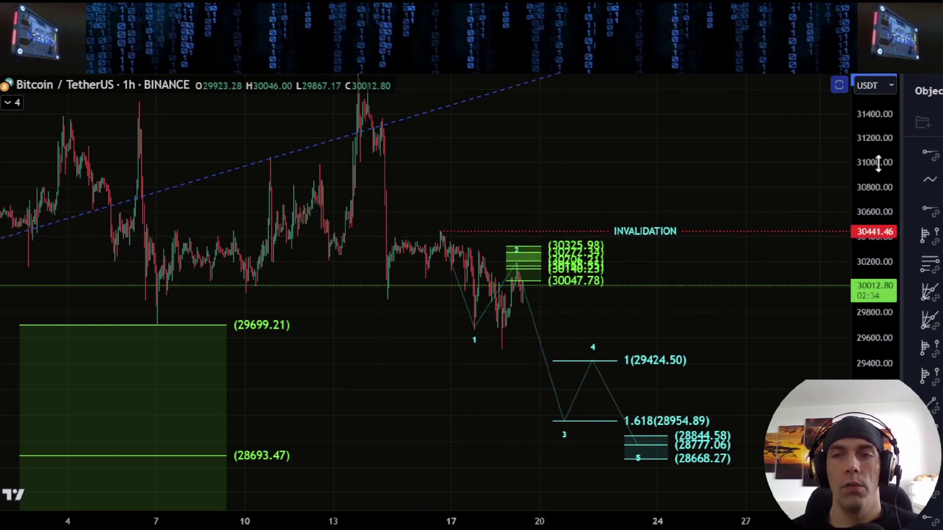
Sketch an arrow across the 31765.64 high and a path from about 32000 down to 30350 and up to about 31600, and remove both.
left_click_drag(878, 164, 878, 184)
left_click_drag(339, 119, 422, 127)
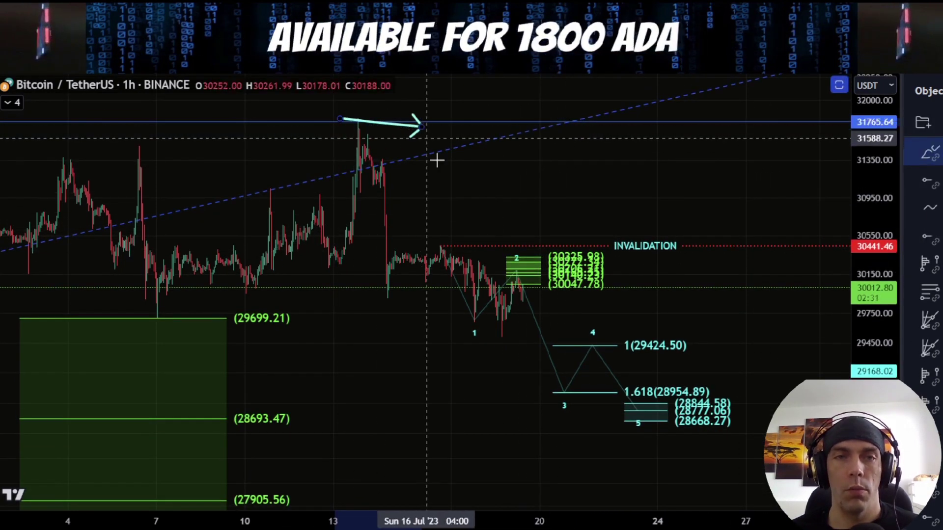
mouse_move(592, 101)
left_mouse_down()
mouse_move(726, 198)
mouse_move(770, 137)
left_mouse_up()
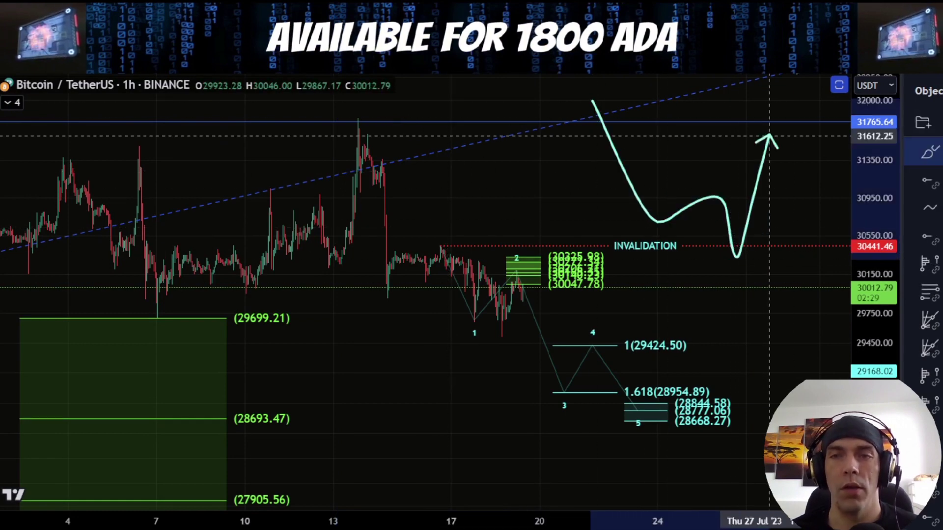
key("ctrl+z")
key("ctrl+z")
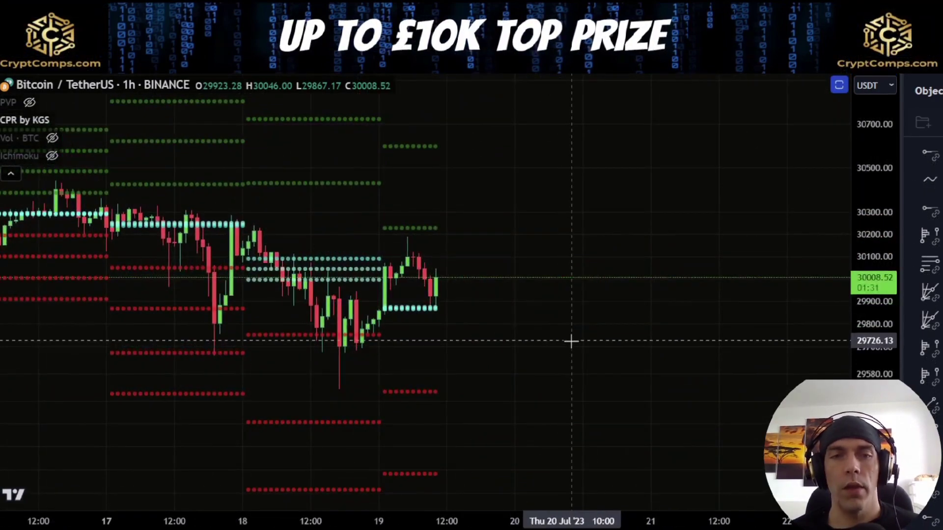
Sketch a path over the CPR levels from the 18 July low to about 30200, back to the 19 July pivot and up to about 30210.
left_click_drag(544, 336, 621, 362)
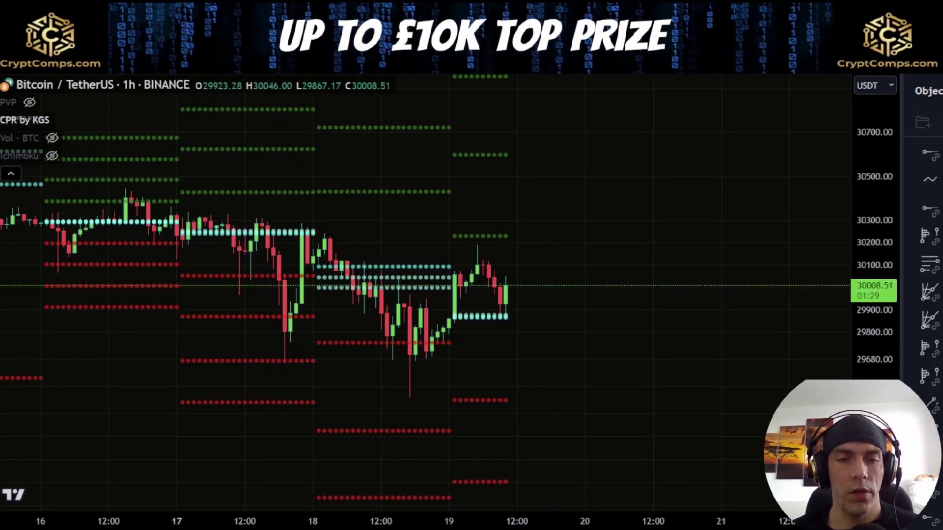
left_click_drag(414, 392, 477, 241)
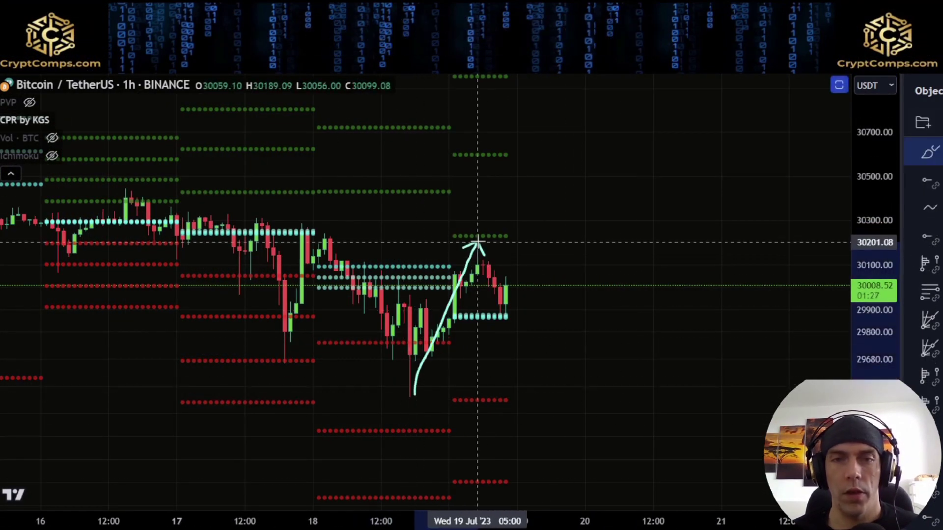
mouse_move(498, 292)
left_mouse_down()
mouse_move(501, 314)
mouse_move(453, 312)
mouse_move(509, 323)
left_mouse_up()
key("ctrl+z")
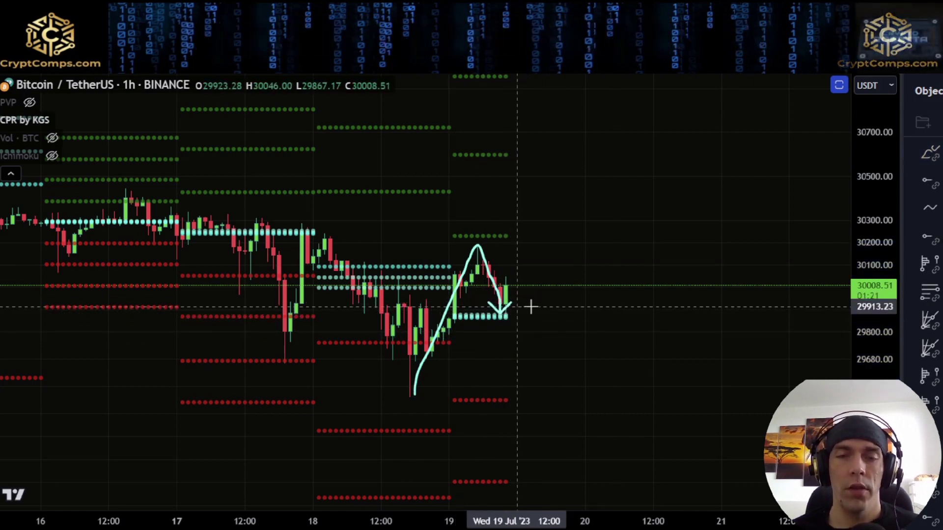
left_click_drag(513, 308, 505, 314)
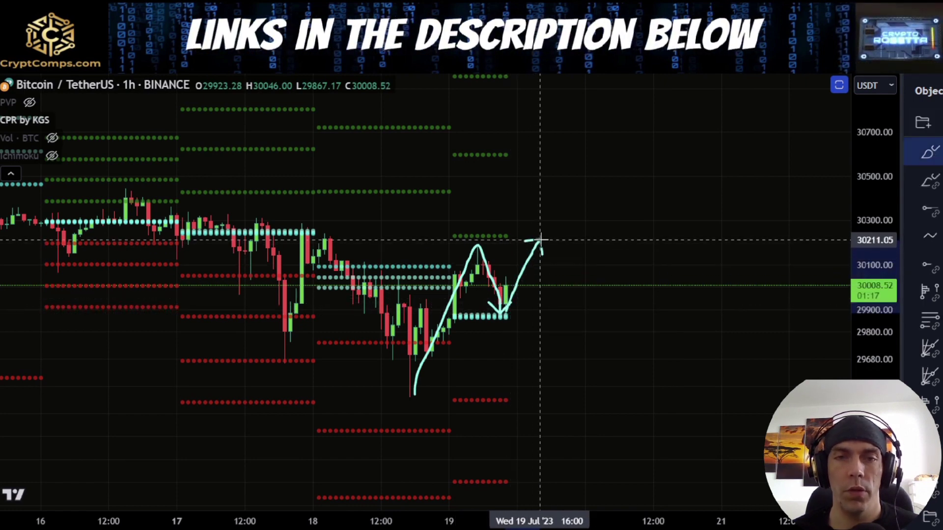
left_click_drag(545, 235, 540, 235)
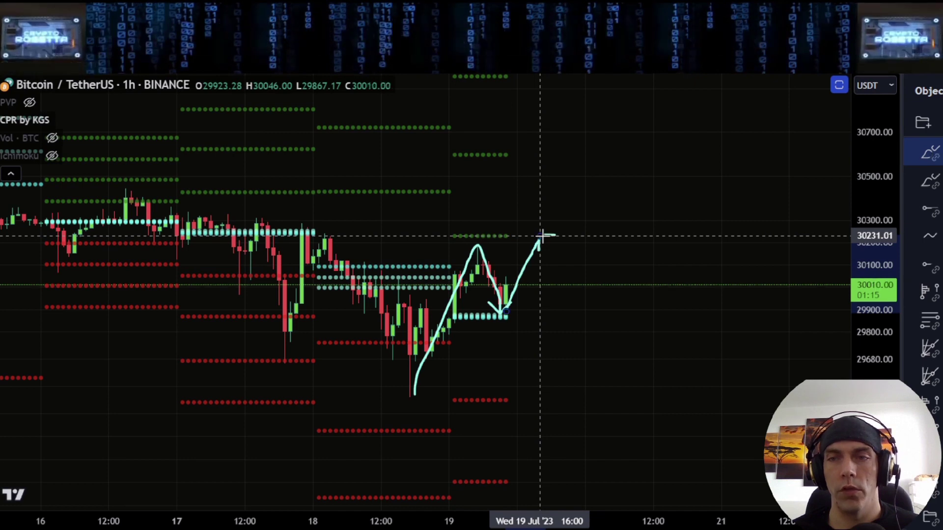
Inspect the green CPR resistance levels above the 19 July price and remove the sketched paths.
left_click_drag(643, 187, 609, 295)
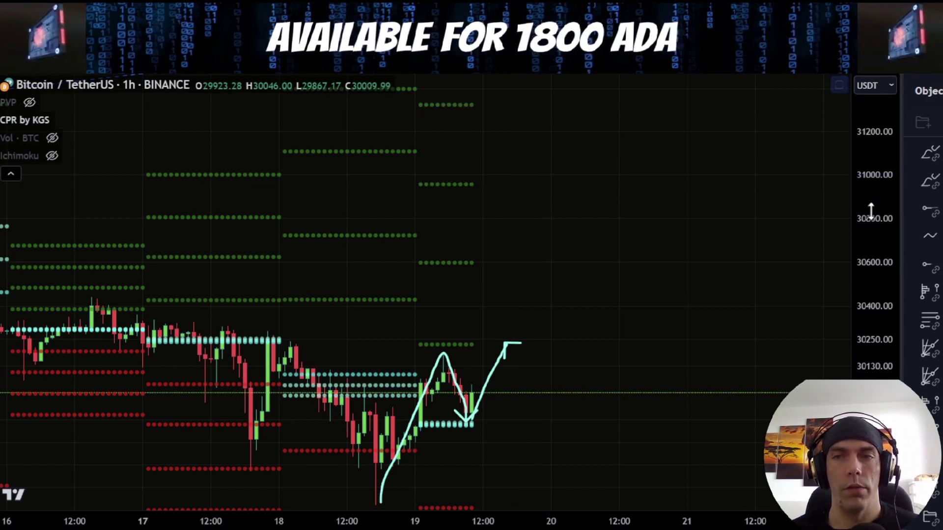
left_click_drag(871, 211, 870, 233)
scroll(517, 342, "down", 2)
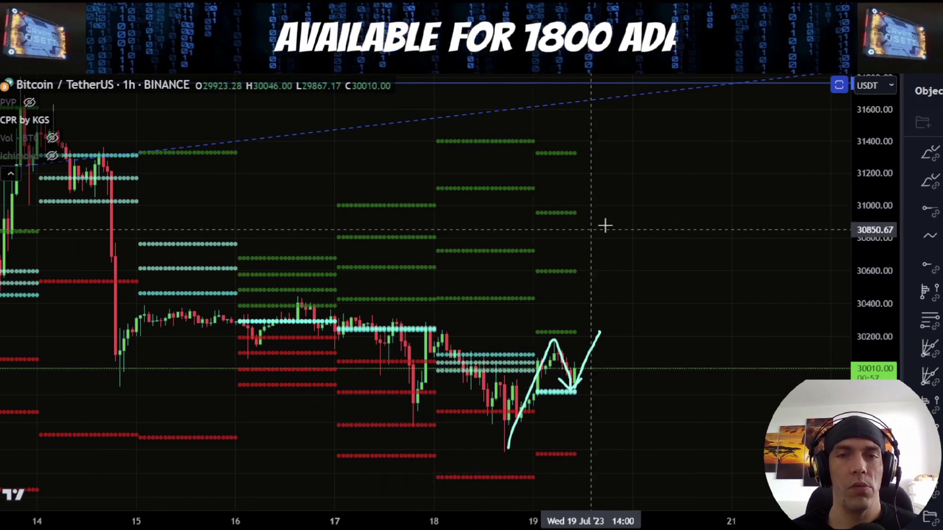
left_click_drag(696, 314, 627, 202)
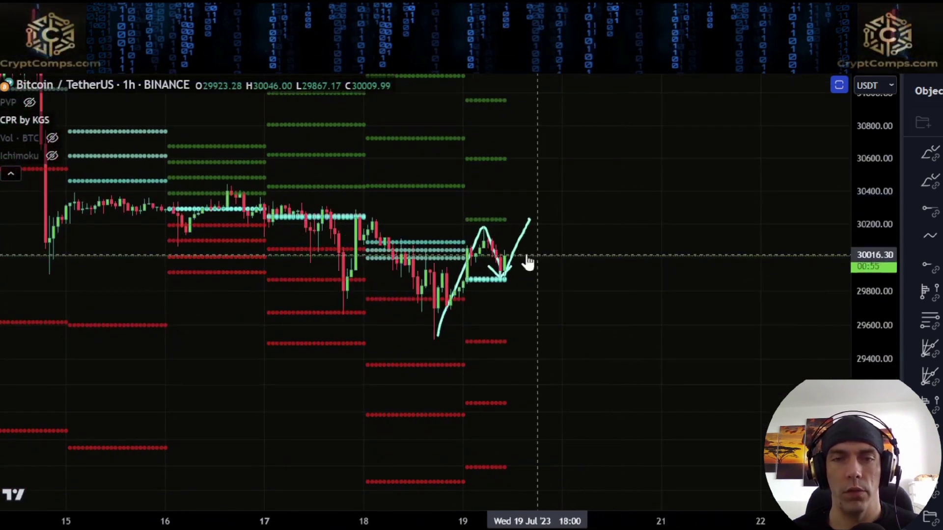
key("ctrl+z")
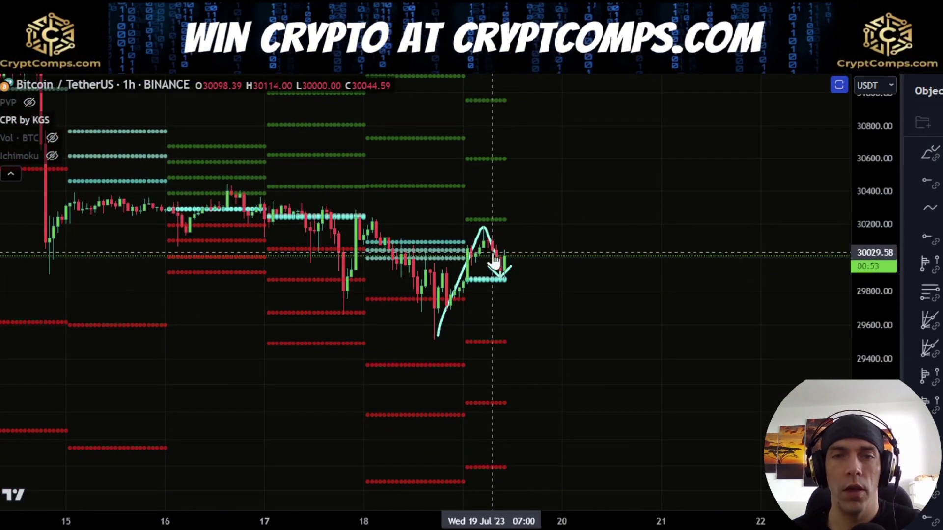
key("ctrl+z")
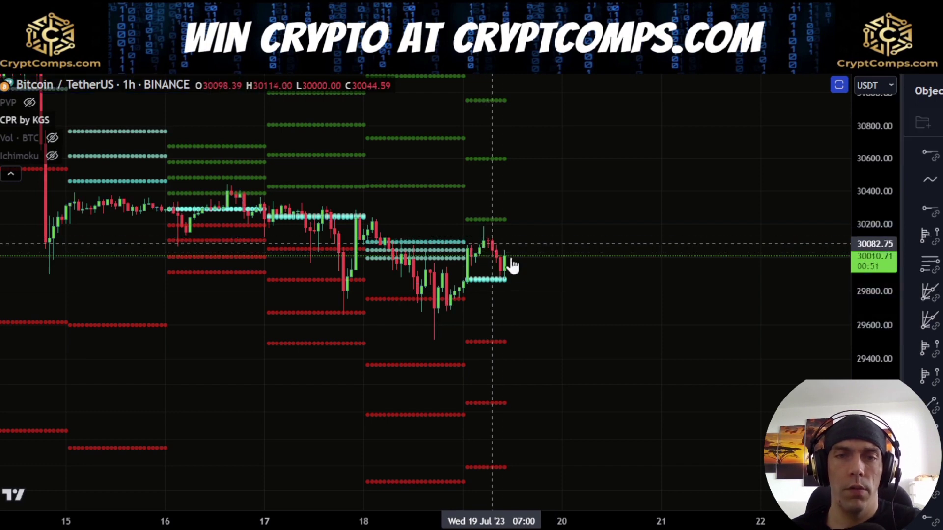
Examine the red CPR support levels below the 19 July price and the pivot levels of the preceding days.
left_click_drag(642, 339, 619, 302)
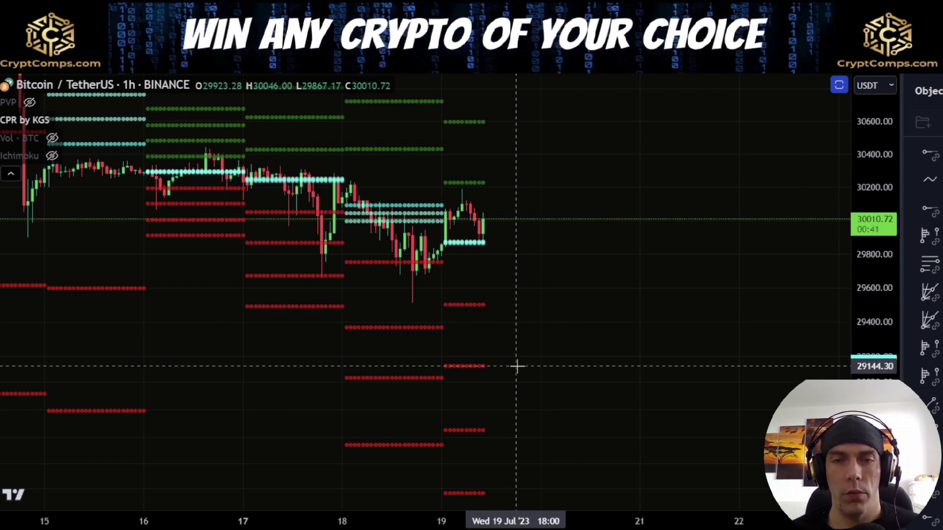
left_click_drag(618, 388, 602, 284)
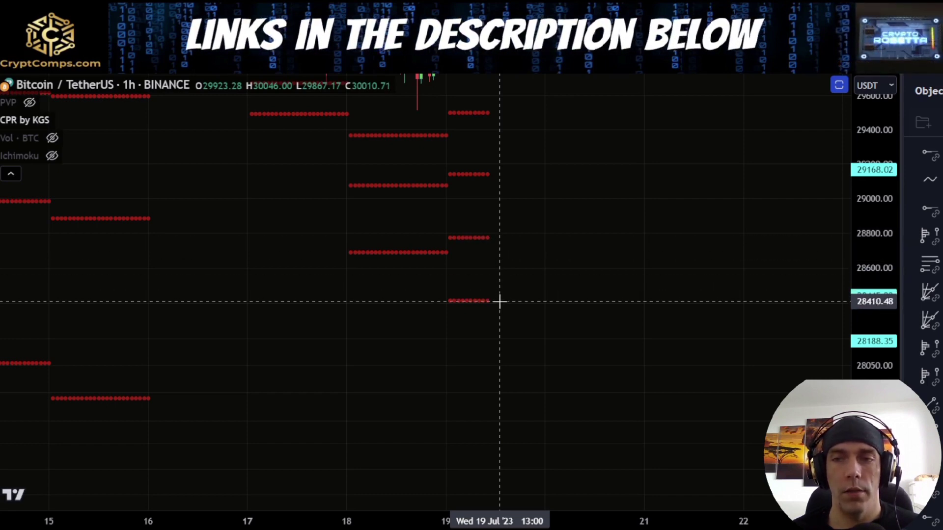
scroll(499, 301, "down", 5)
left_click_drag(671, 278, 628, 421)
scroll(321, 323, "up", 5)
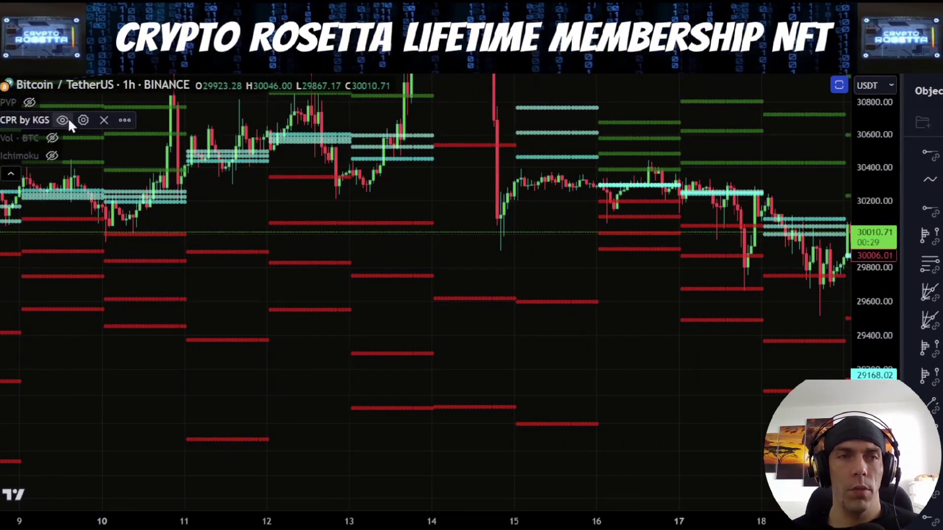
Switch the CPR by KGS indicator from daily to weekly pivots, hiding it during the change and showing it again.
left_click(68, 122)
left_click(83, 120)
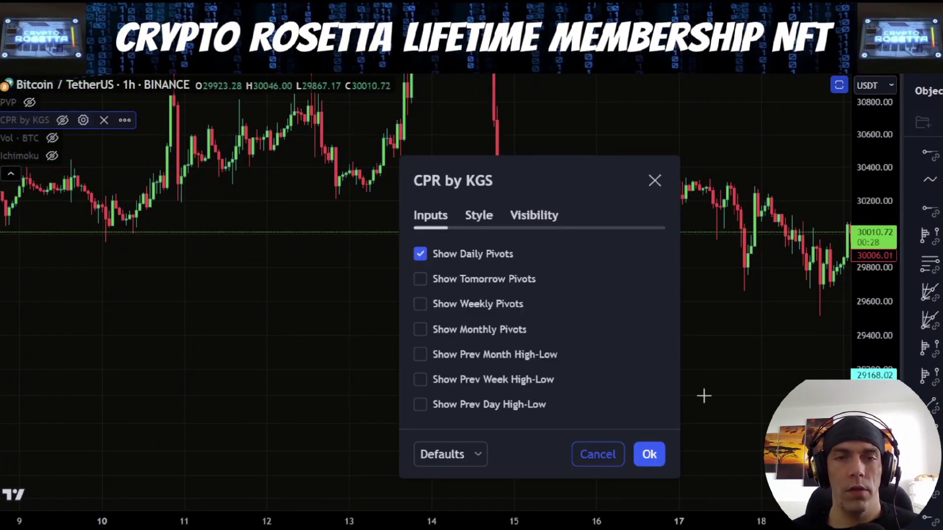
left_click(420, 254)
left_click(649, 454)
scroll(270, 307, "right", 10)
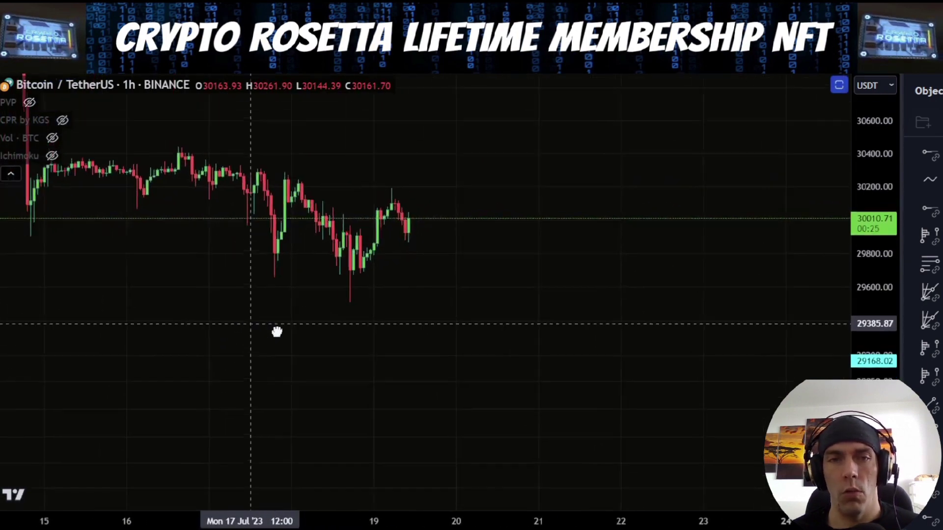
left_click_drag(277, 332, 306, 339)
left_click(63, 119)
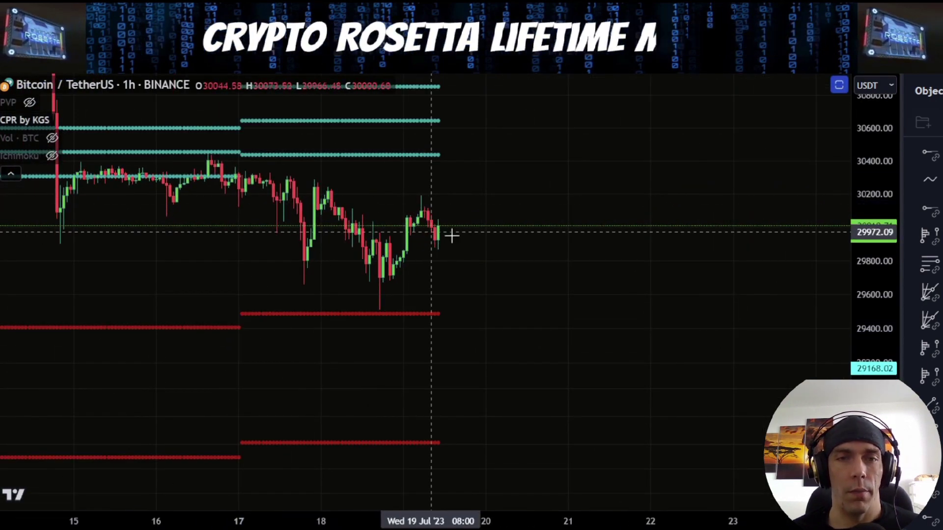
Sketch a bullish path from the 18 July low through the weekly pivot levels to about 30920, and remove it.
left_click_drag(577, 297, 595, 340)
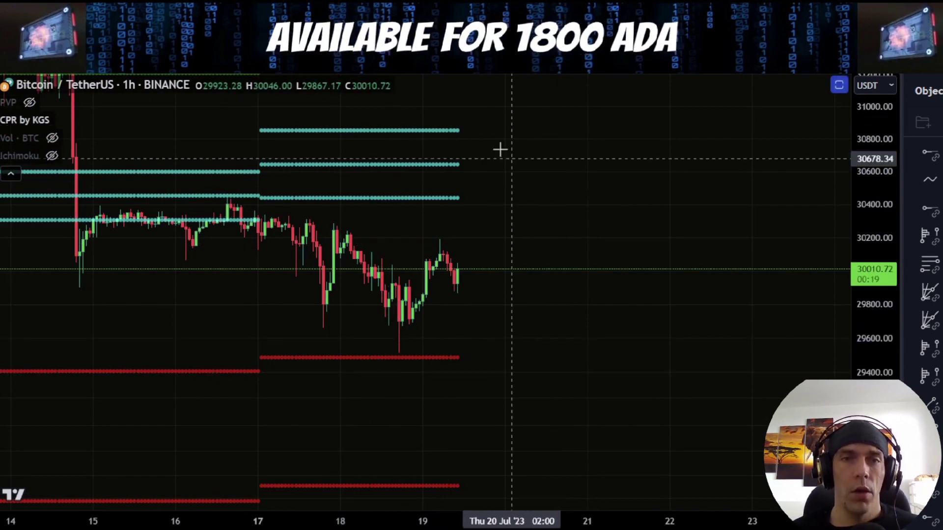
left_click_drag(519, 185, 519, 264)
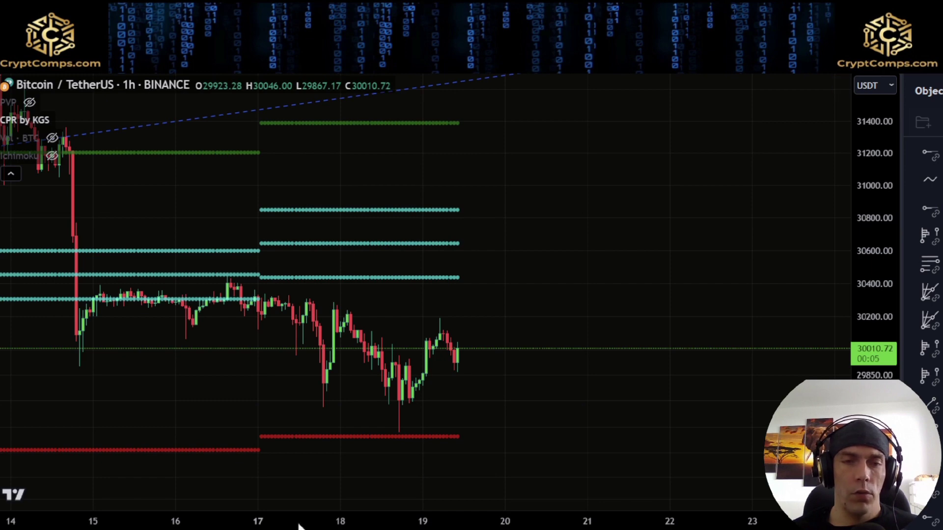
mouse_move(398, 435)
left_mouse_down()
mouse_move(442, 335)
mouse_move(457, 366)
mouse_move(496, 247)
mouse_move(521, 287)
mouse_move(560, 199)
left_mouse_up()
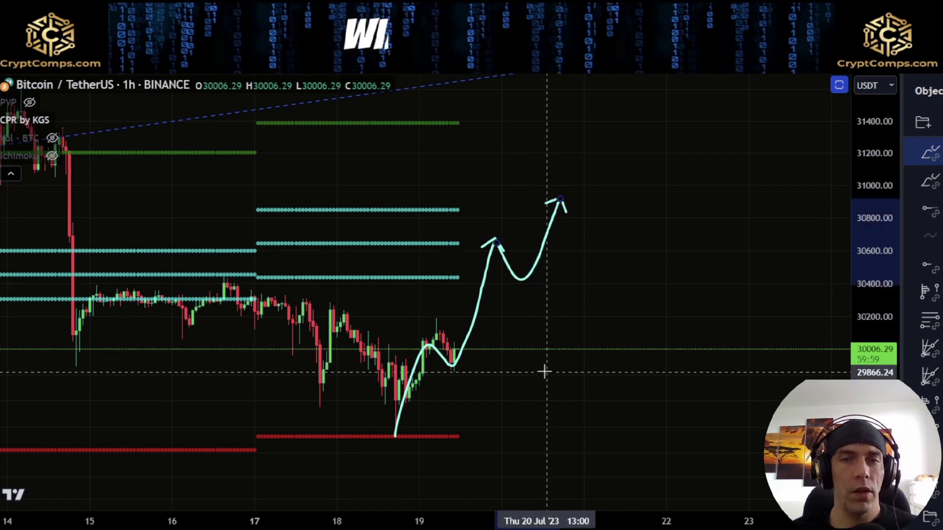
key("ctrl+z")
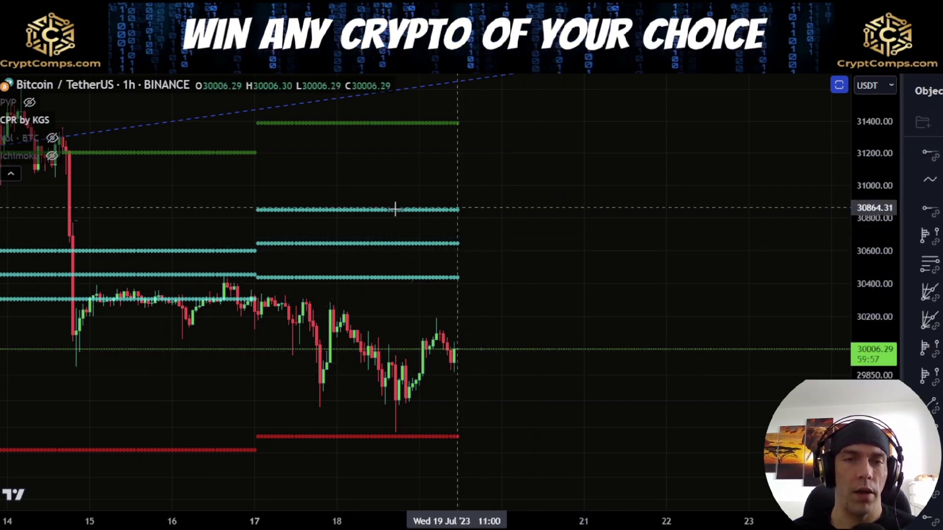
Sketch a path from the 18 July low up to about 30470 and down to about 29500, and remove it.
mouse_move(404, 423)
left_mouse_down()
mouse_move(478, 270)
mouse_move(547, 434)
left_mouse_up()
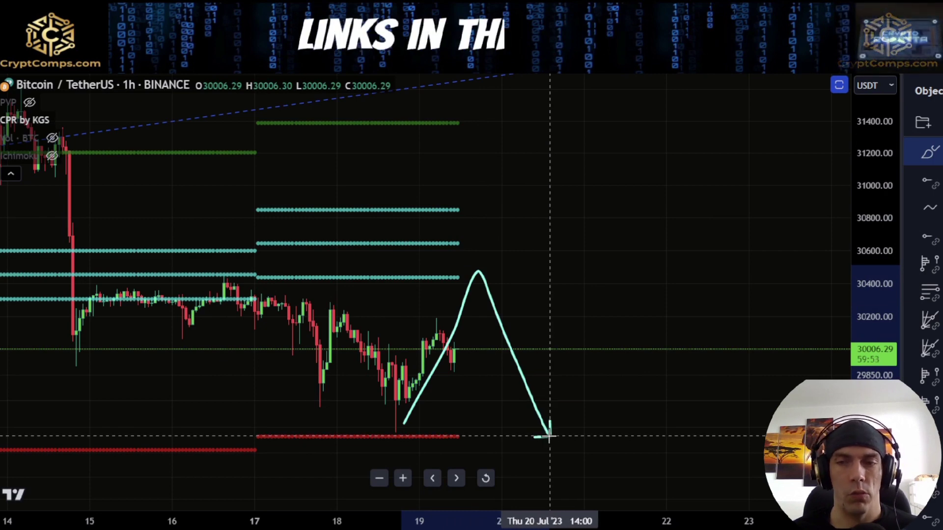
left_click_drag(591, 413, 624, 189)
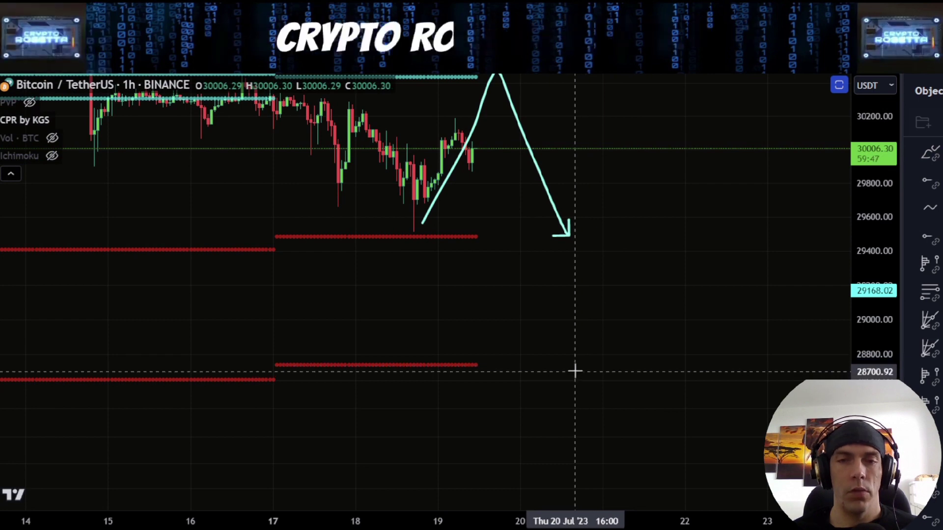
left_click_drag(575, 388, 590, 210)
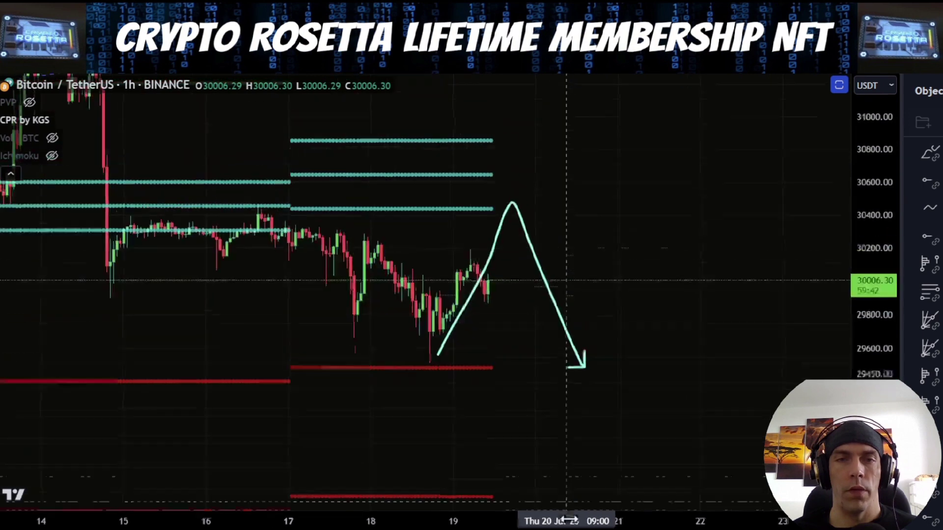
left_click_drag(582, 366, 583, 383)
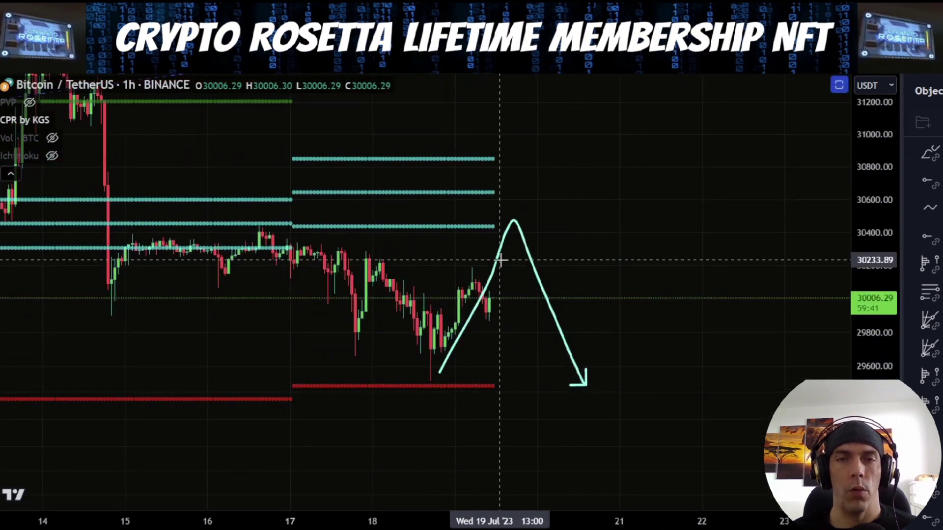
left_click(491, 266)
key("Delete")
Sketch a path from the 18 July low in waves up to about 31180 and down to about 30400, and delete it.
left_click_drag(566, 205, 580, 264)
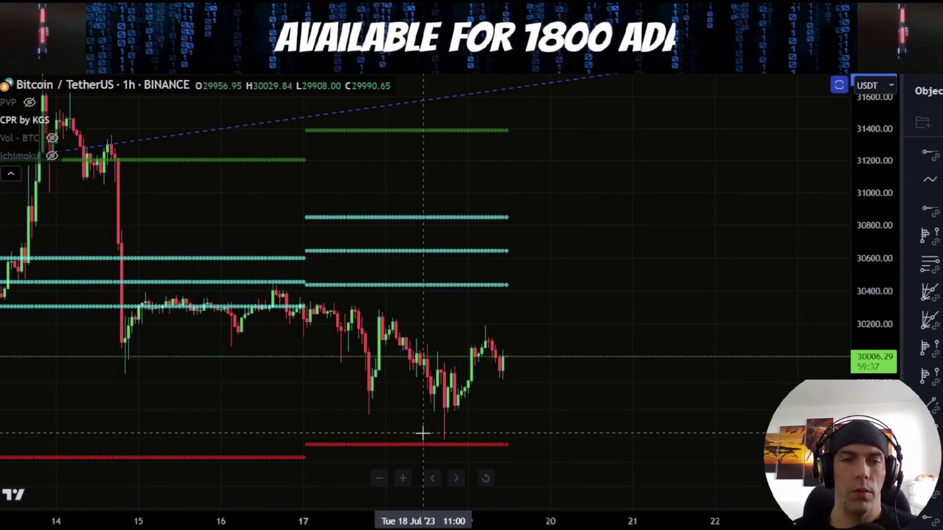
mouse_move(438, 436)
left_mouse_down()
mouse_move(521, 197)
mouse_move(586, 204)
left_mouse_up()
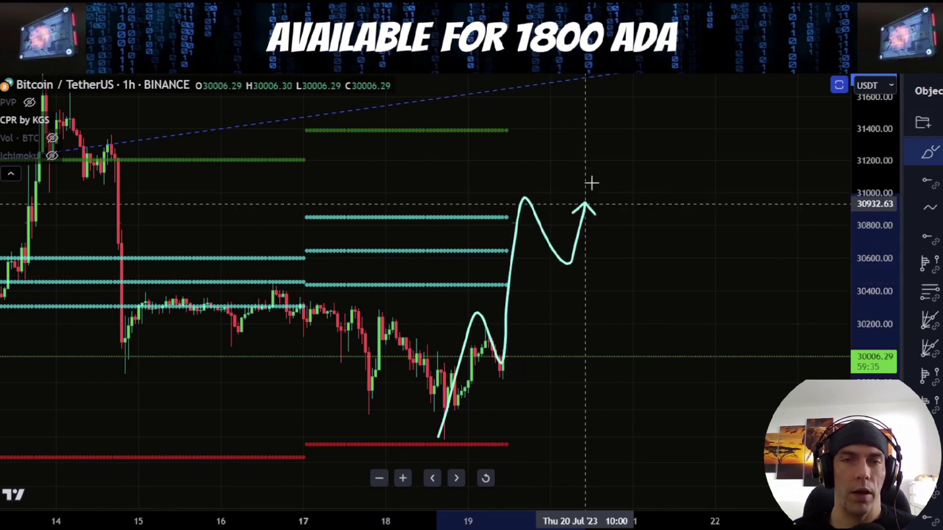
left_click_drag(600, 158, 646, 251)
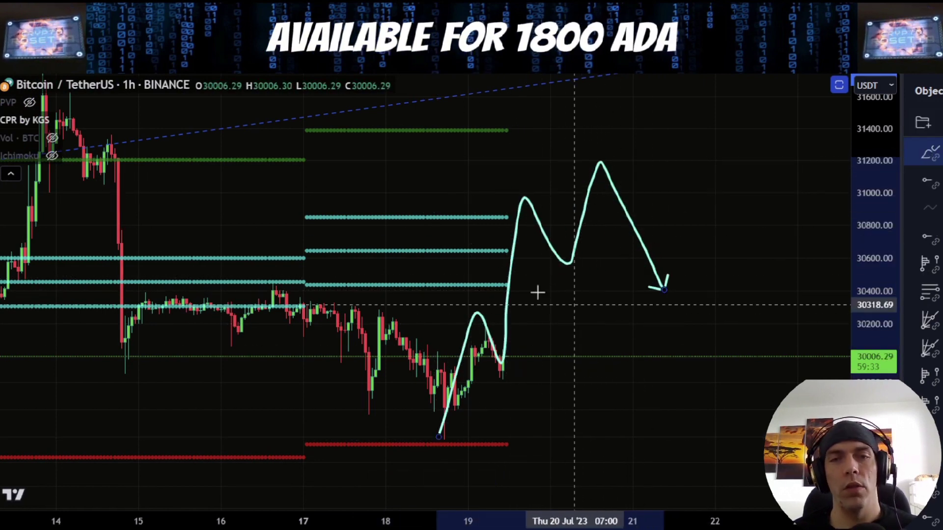
key("Delete")
Examine the green weekly CPR resistance levels above the price and around the 32399.00 line.
left_click_drag(563, 271, 540, 503)
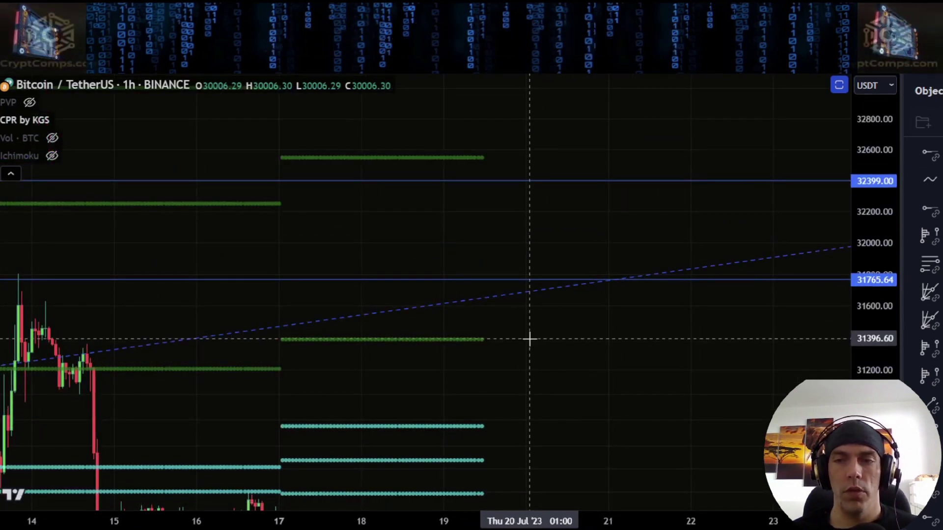
left_click_drag(576, 174, 585, 326)
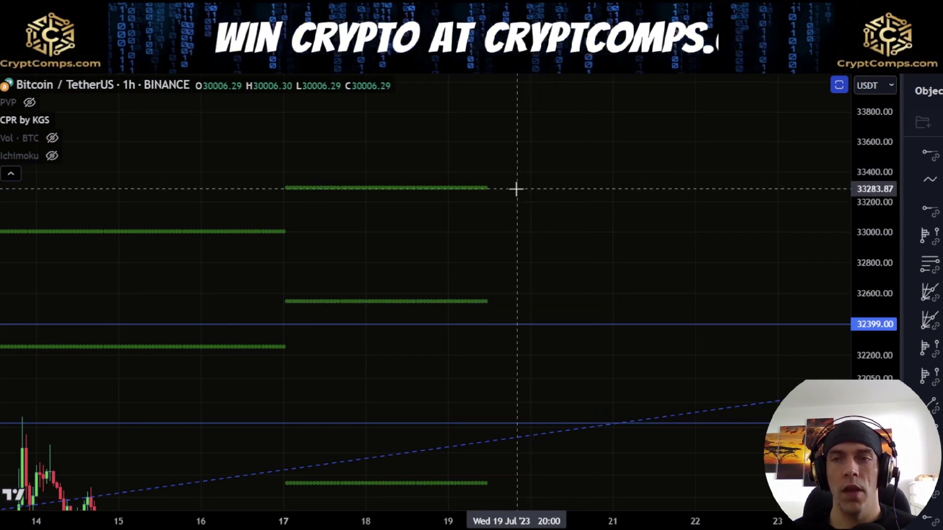
left_click_drag(555, 324, 541, 119)
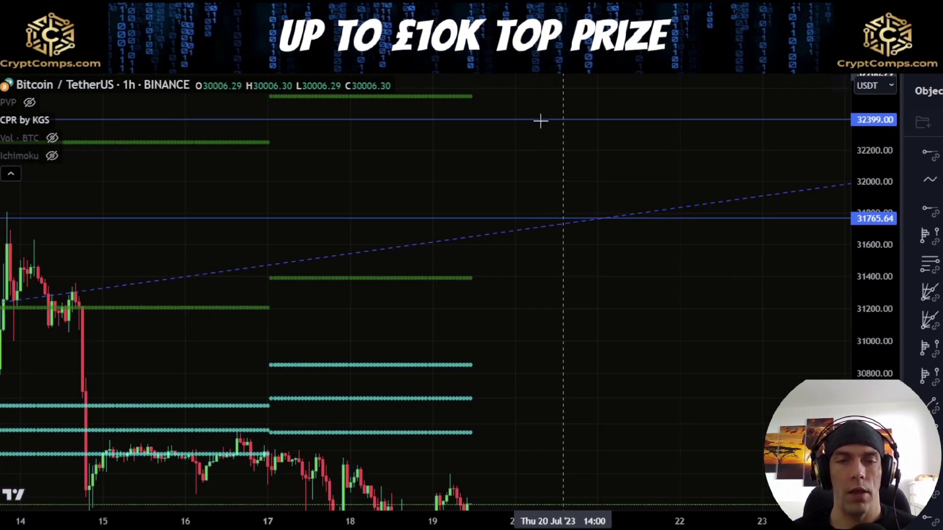
left_click_drag(864, 289, 868, 372)
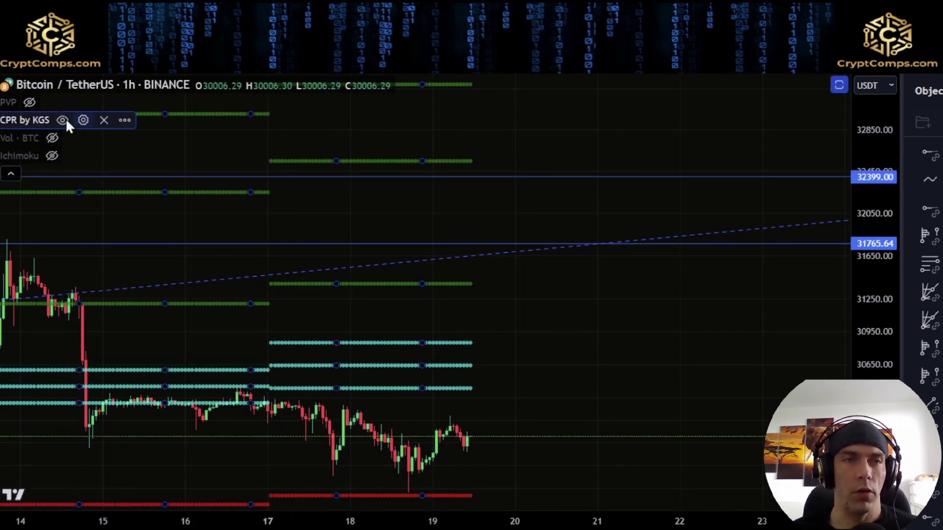
Switch the CPR by KGS indicator from weekly to monthly pivots and show it on the chart again.
left_click(62, 119)
left_click(83, 120)
left_click(420, 329)
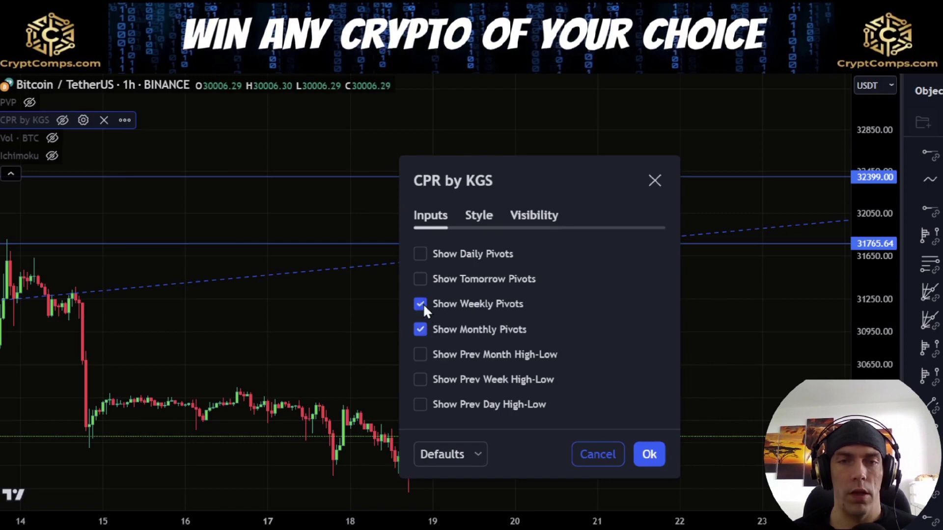
scroll(765, 392, "down", 5)
left_click(758, 393)
left_click_drag(751, 368, 721, 134)
scroll(658, 236, "down", 5)
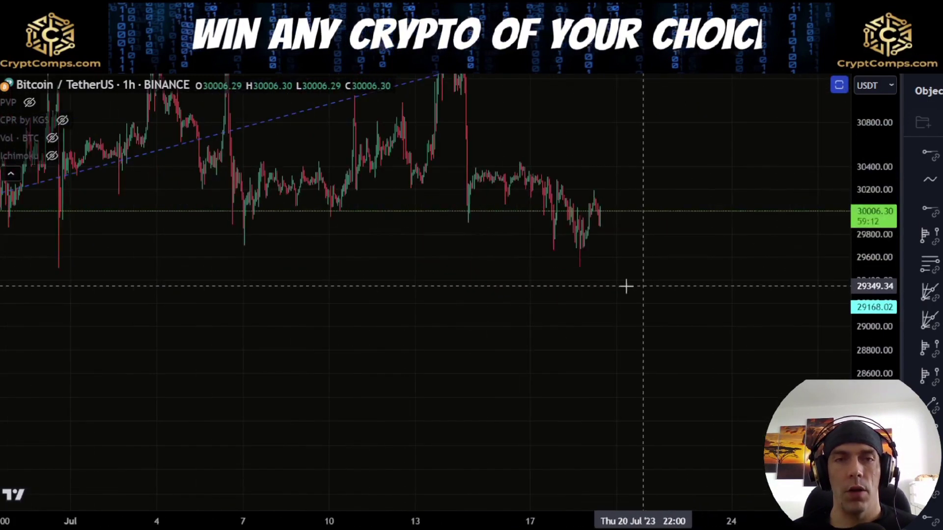
left_click(62, 120)
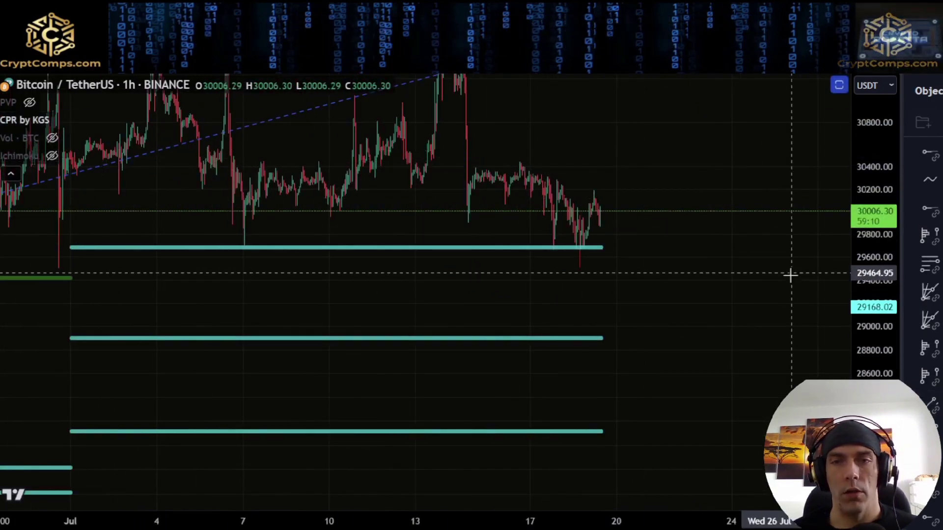
Examine the monthly CPR levels from the pivot just below the price up to the green resistance levels above it.
left_click_drag(790, 275, 689, 329)
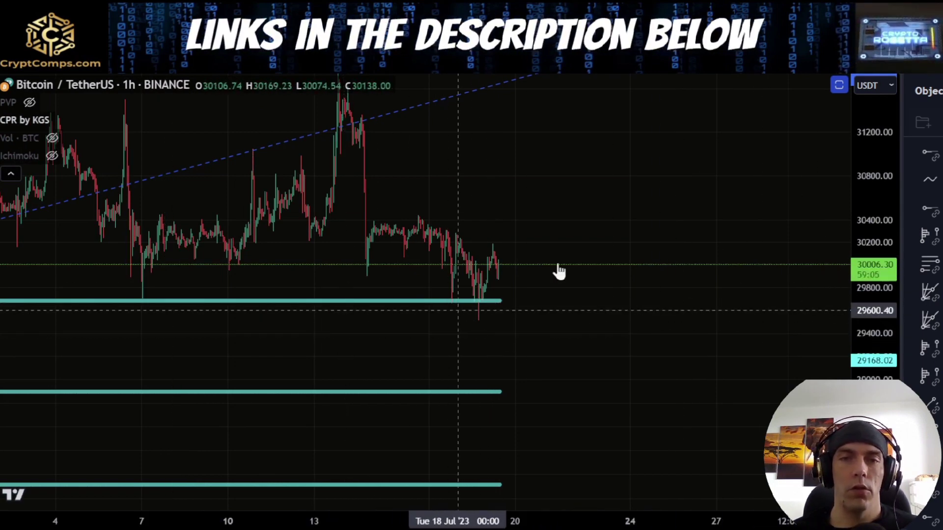
left_click_drag(573, 309, 577, 422)
left_click_drag(876, 278, 876, 392)
scroll(713, 310, "down", 4)
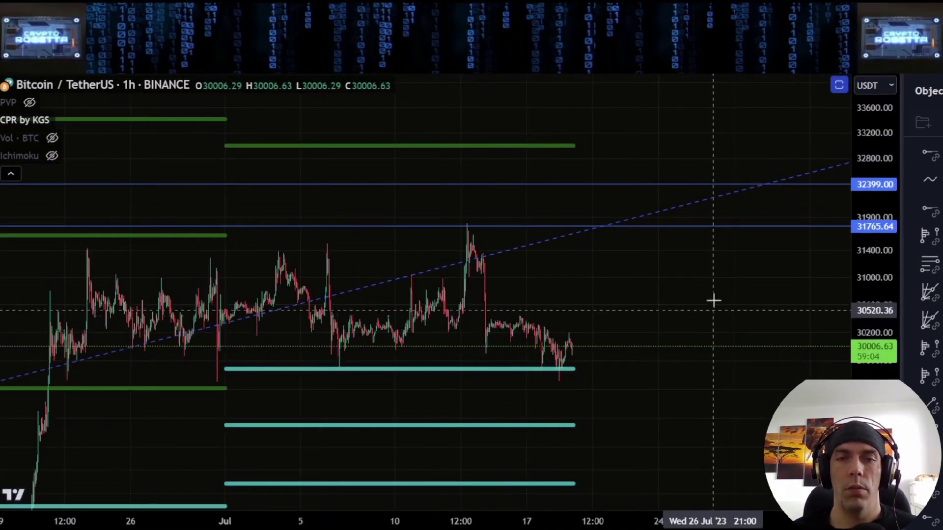
left_click_drag(714, 301, 627, 323)
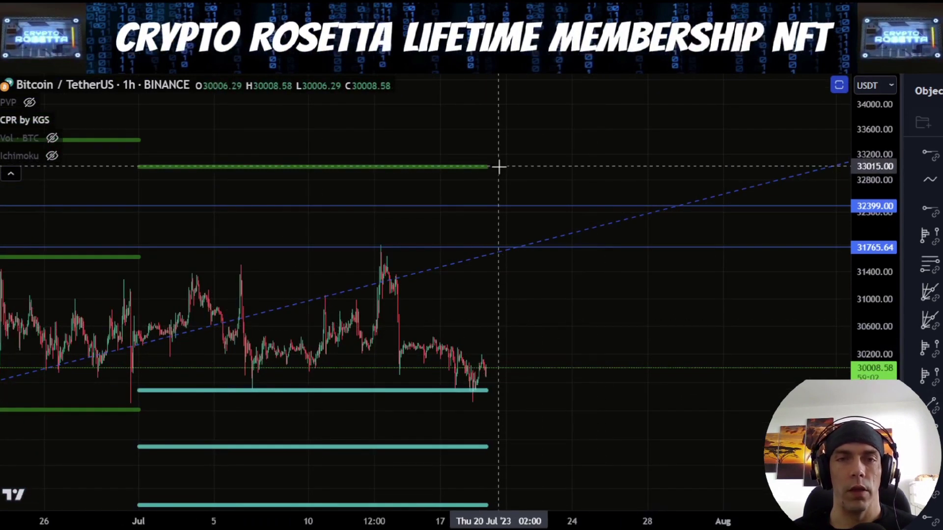
left_click_drag(631, 139, 630, 357)
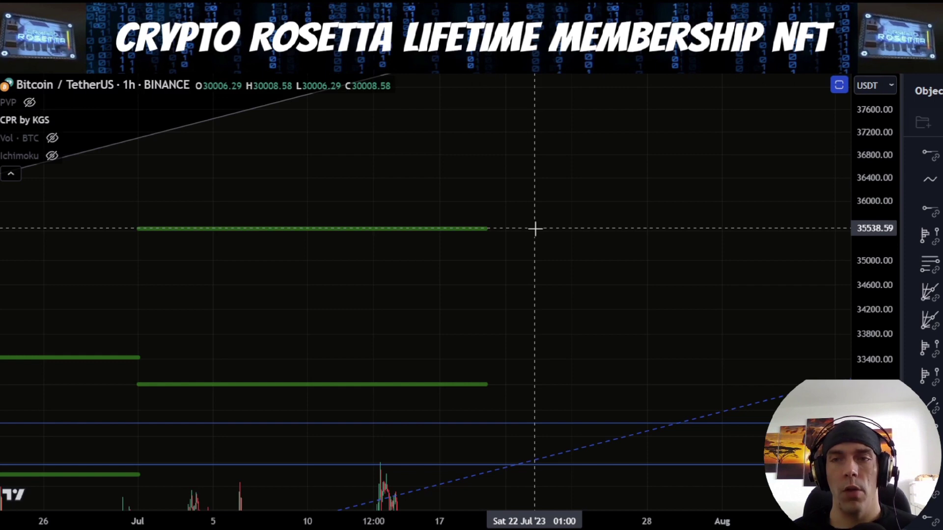
left_click_drag(596, 154, 592, 391)
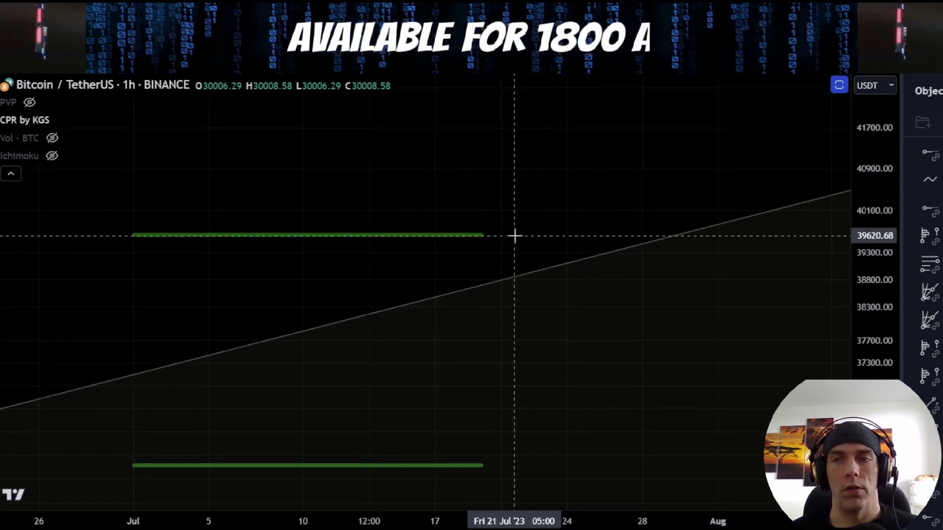
Examine the monthly CPR pivot levels below the price and the red support level beneath them.
scroll(669, 224, "down", 5)
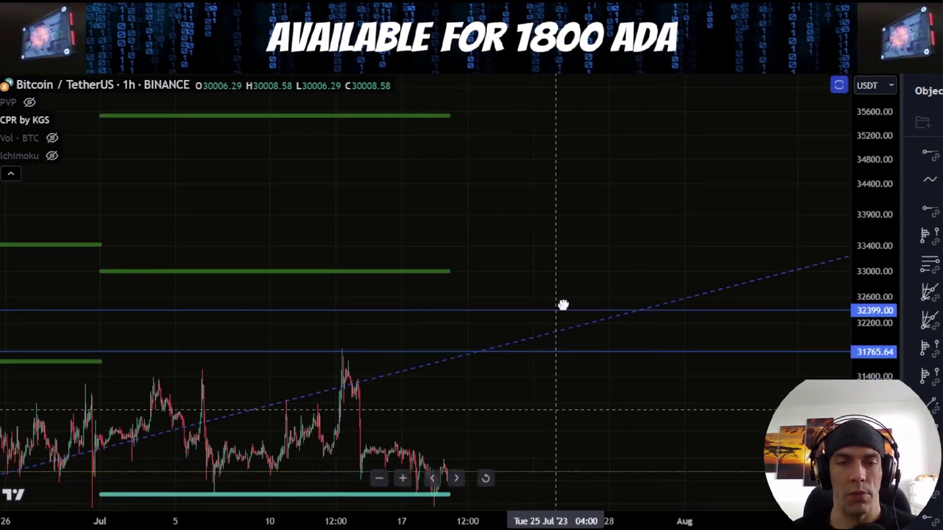
left_click_drag(563, 305, 584, 214)
left_click_drag(608, 337, 611, 260)
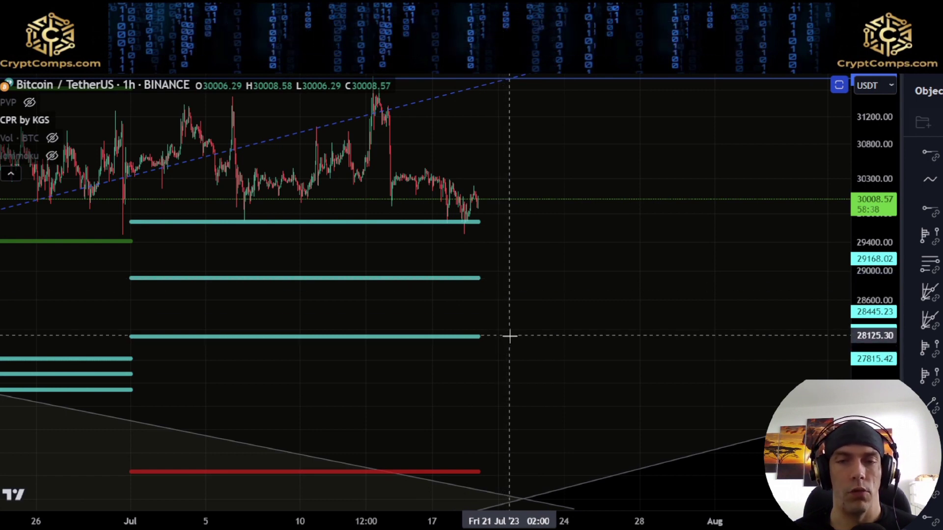
left_click_drag(547, 356, 529, 240)
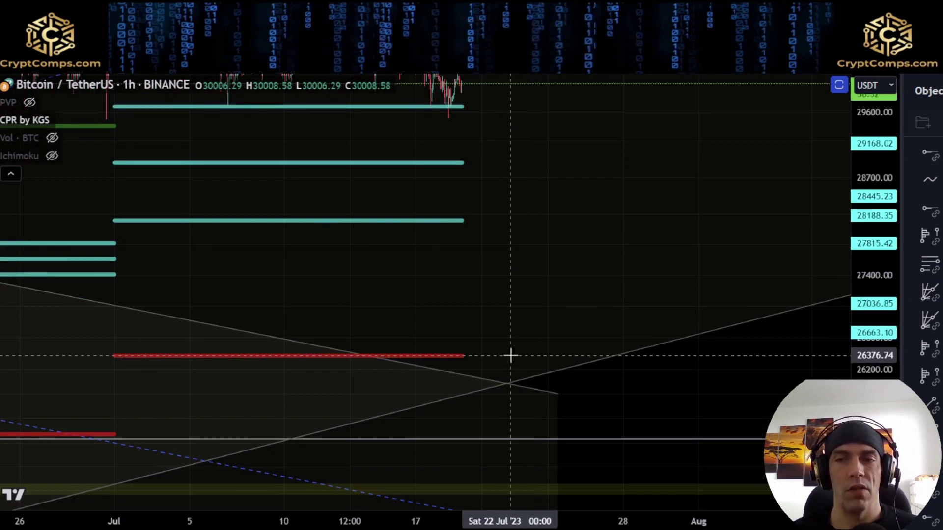
left_click_drag(599, 185, 613, 364)
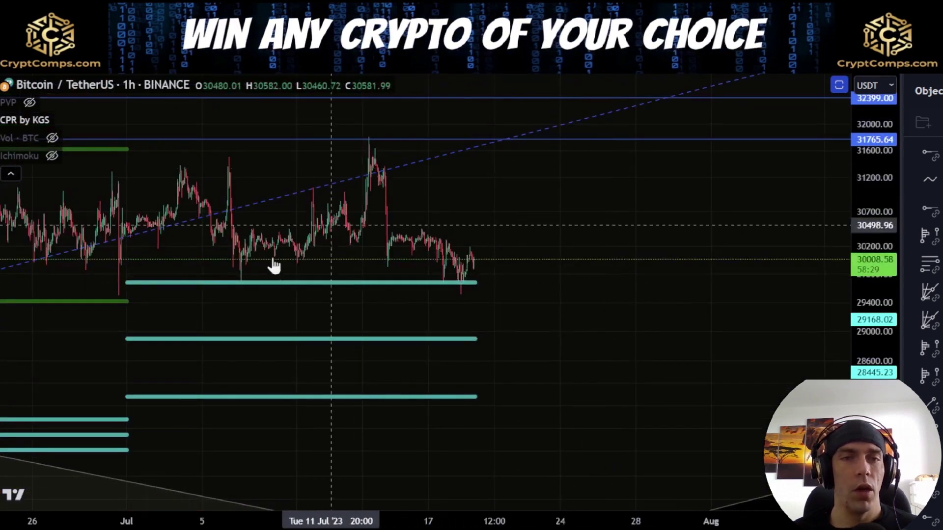
scroll(273, 265, "down", 2)
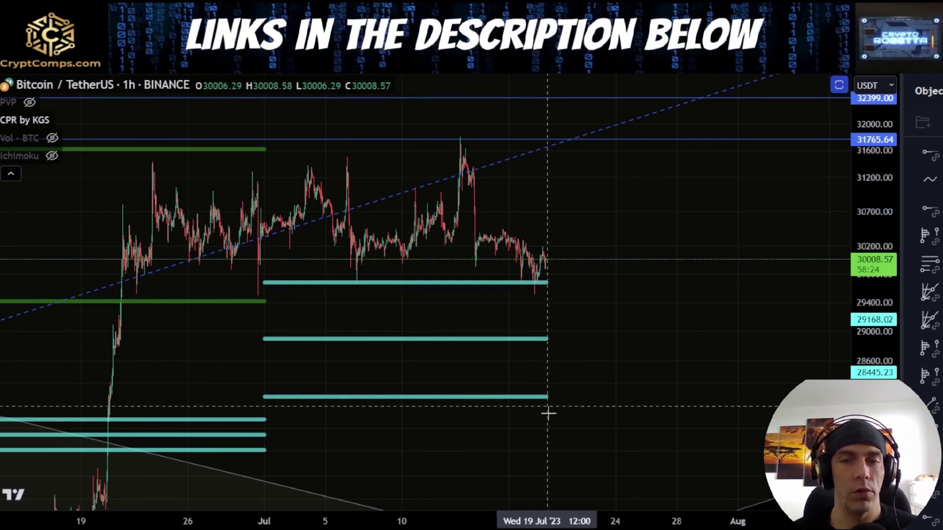
left_click_drag(631, 391, 578, 215)
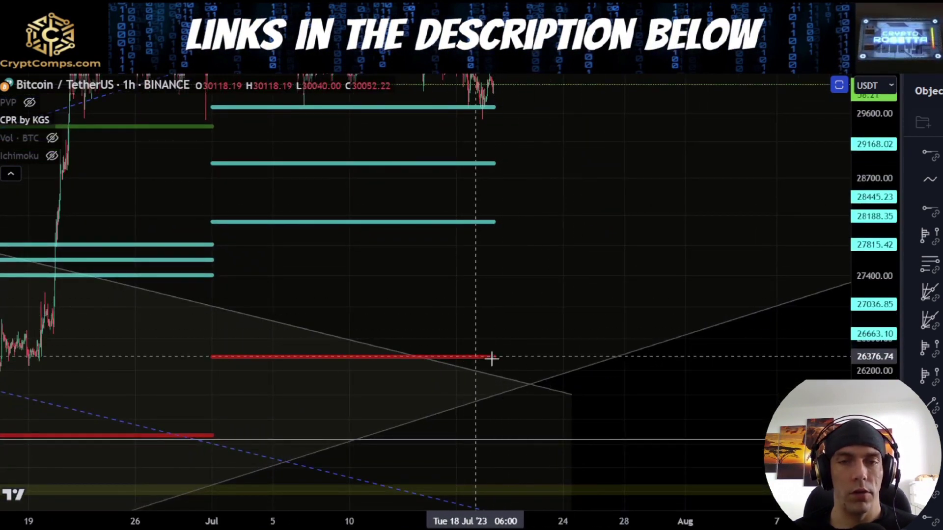
left_click_drag(631, 285, 603, 363)
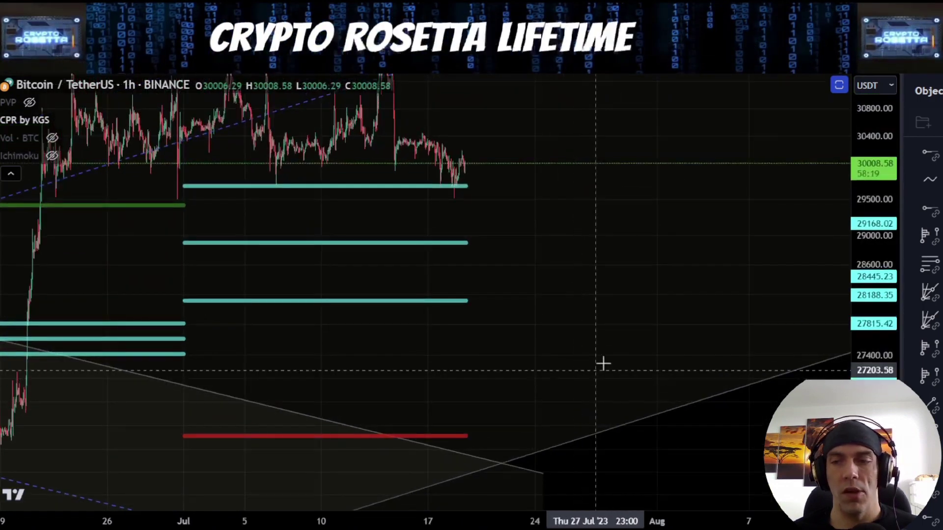
Show the drawing group with the circled wave count and green retracement levels, and hide the CPR by KGS indicator.
scroll(727, 364, "down", 1)
scroll(915, 364, "down", 6)
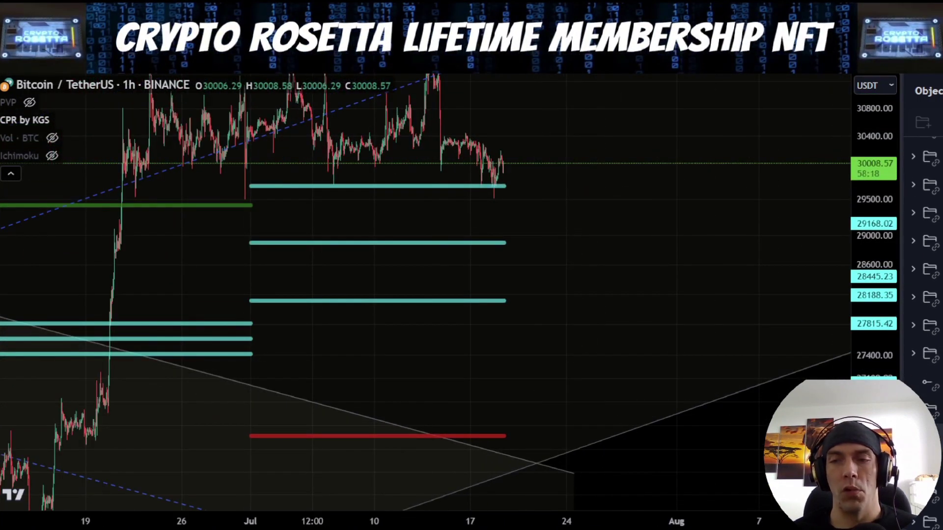
left_click(939, 410)
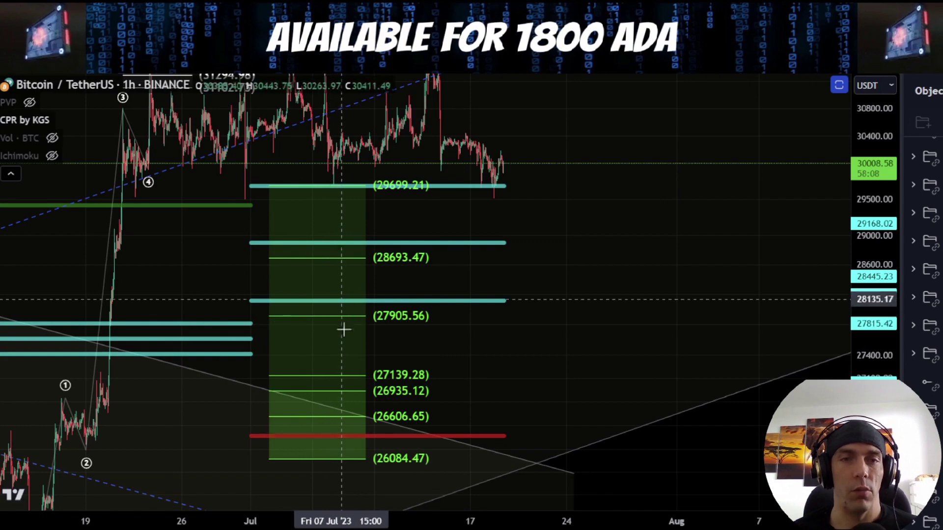
left_click_drag(588, 271, 591, 320)
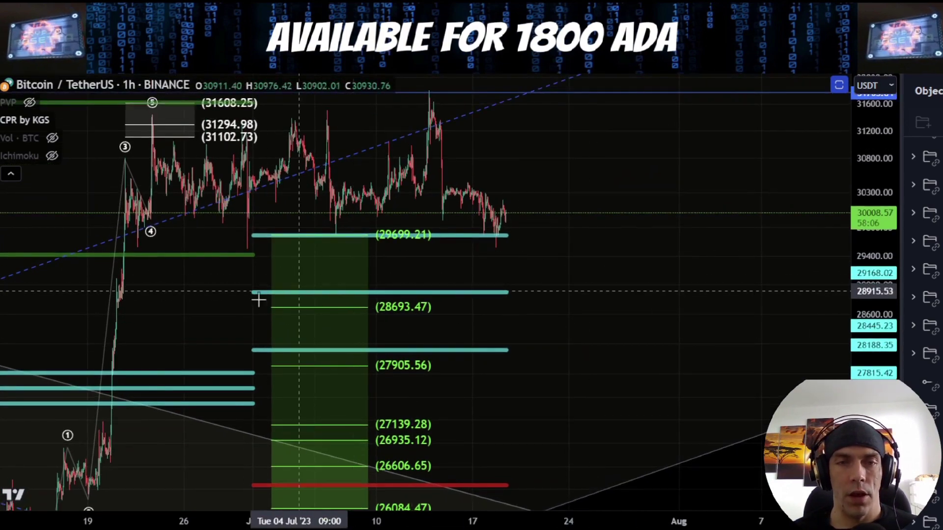
left_click(63, 120)
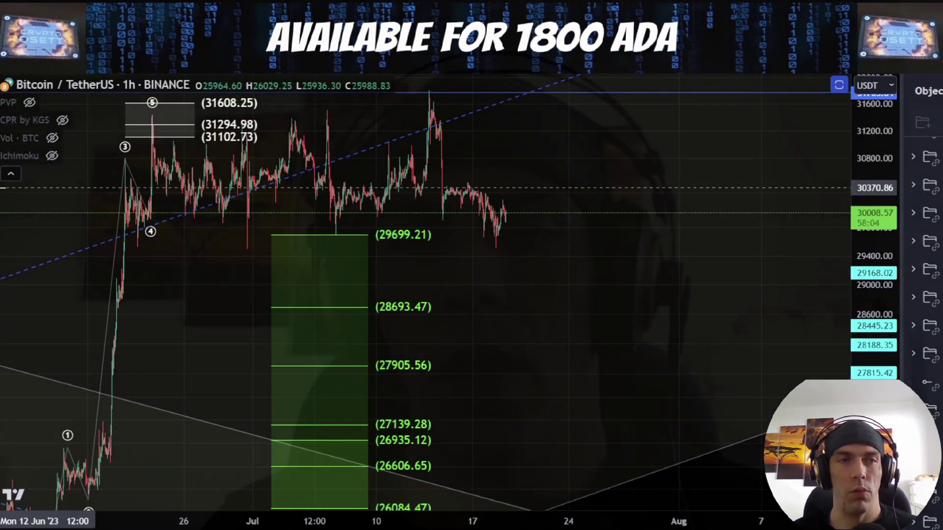